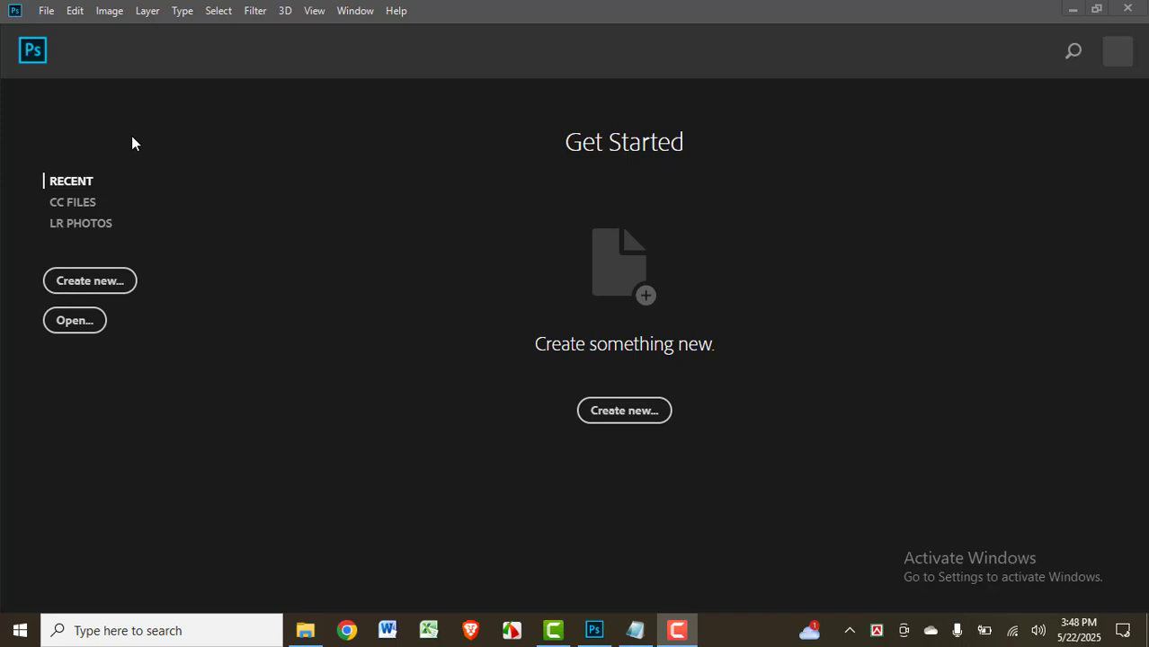
# - Switch to Chrome, dismiss the default-browser notice and run a Google image search for "man photo hd"
pyautogui.click(347, 633)
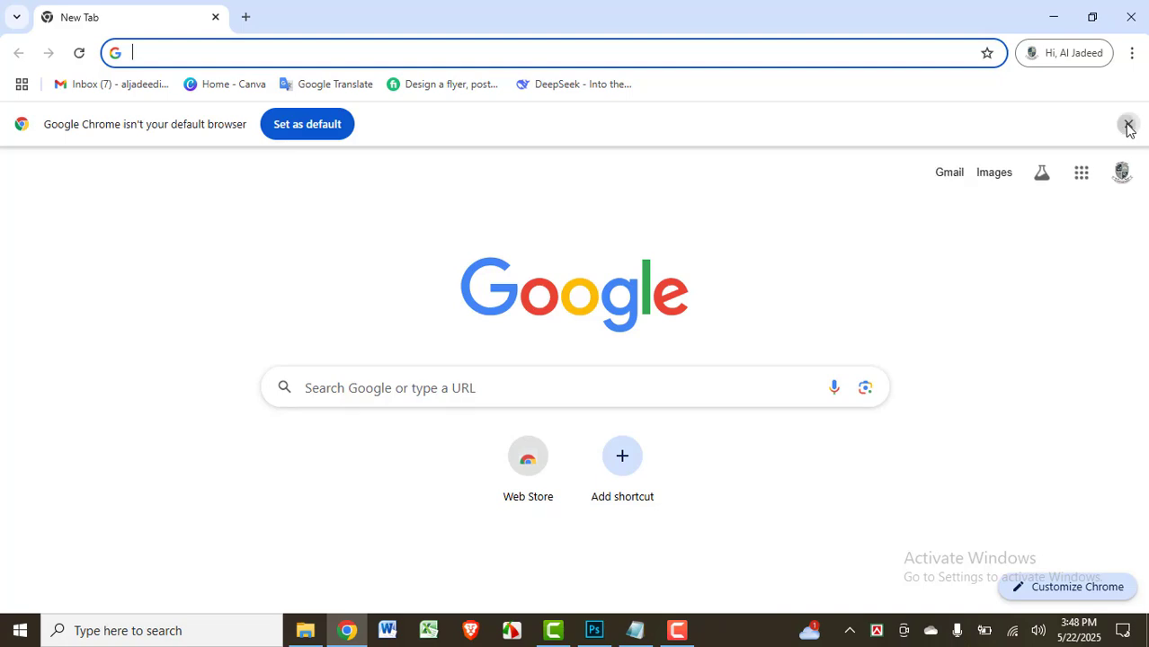
pyautogui.click(1128, 125)
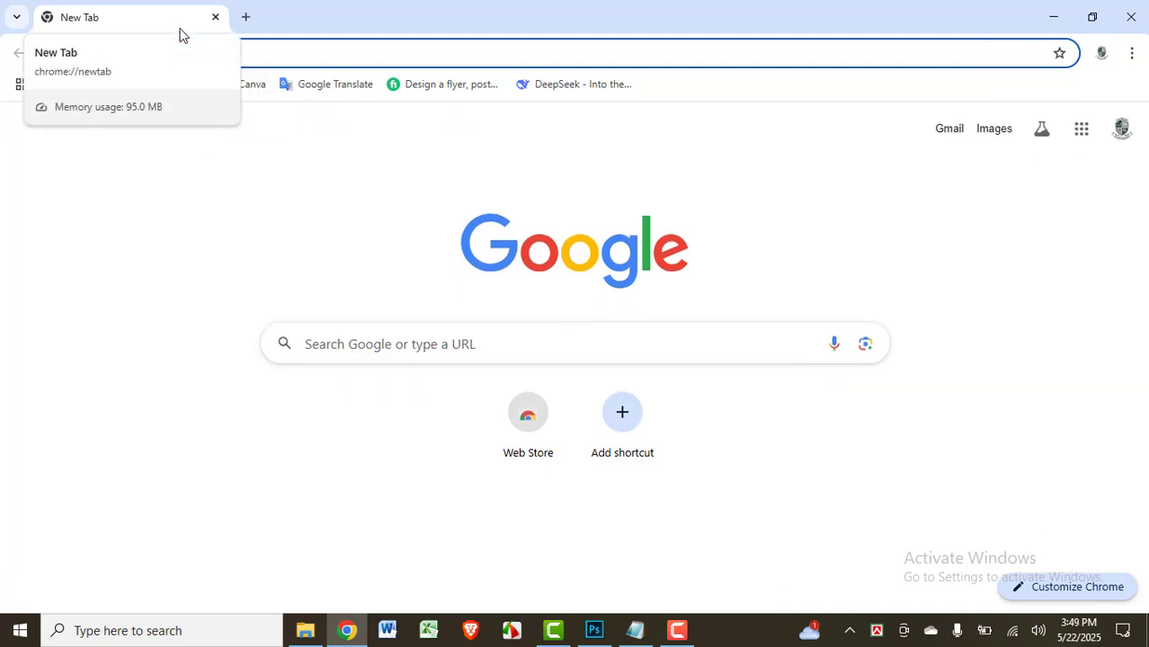
pyautogui.write('m')
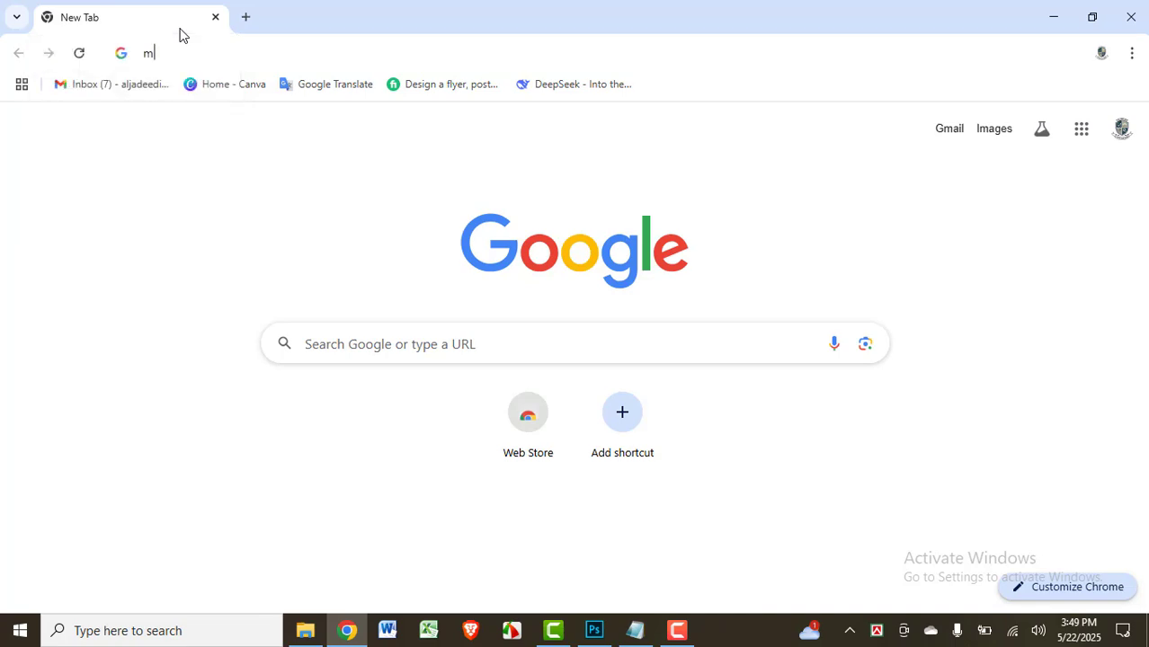
pyautogui.write('an pho')
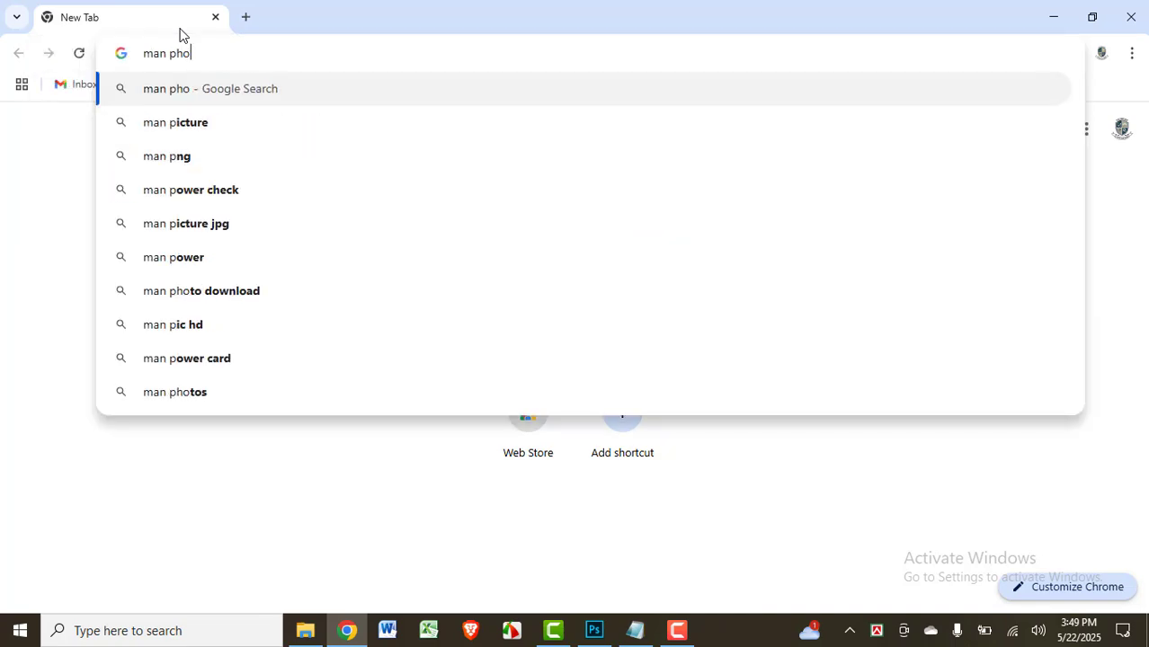
pyautogui.write('ot')
pyautogui.press('BackSpace')
pyautogui.press('BackSpace')
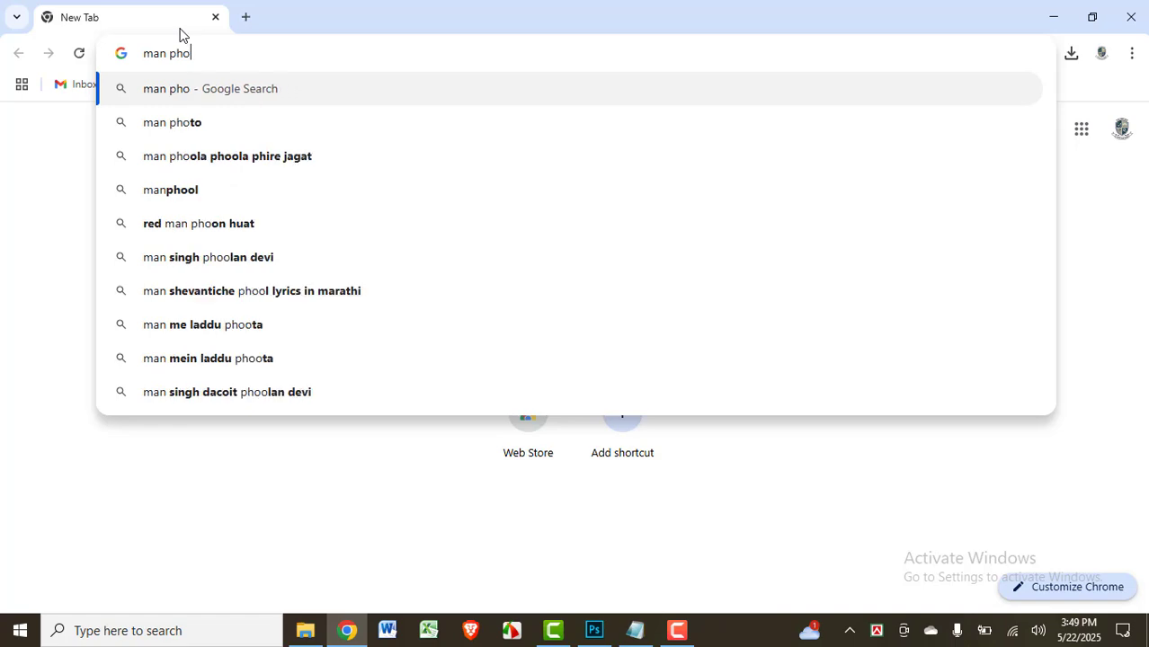
pyautogui.write('to hd')
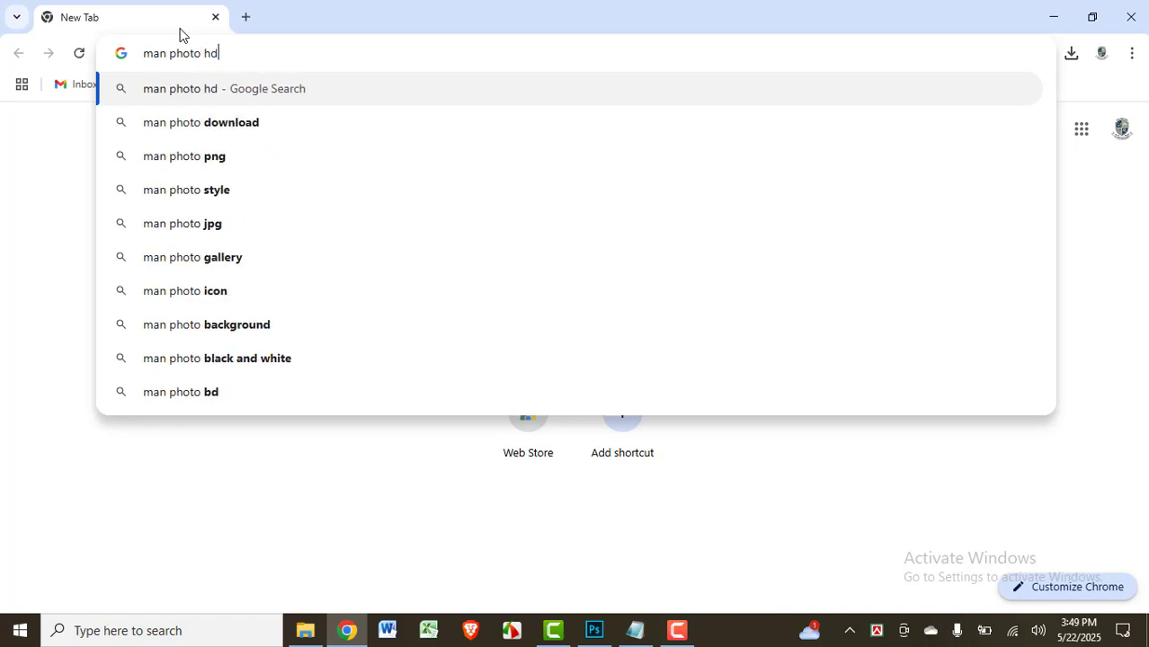
pyautogui.press('Return')
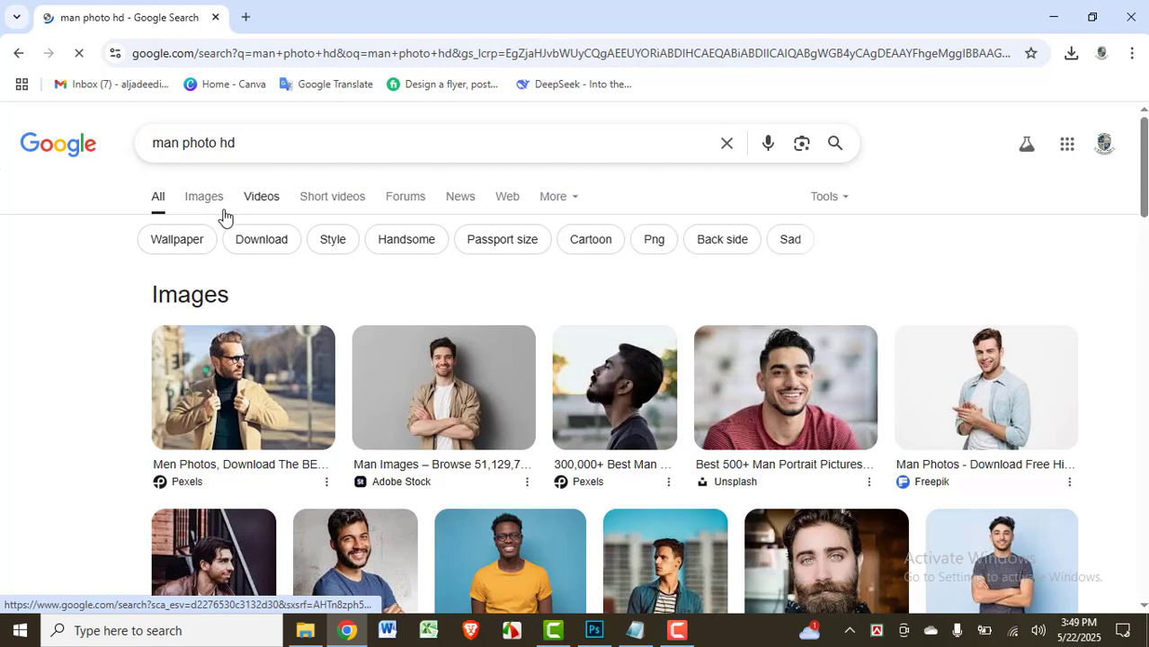
pyautogui.click(221, 212)
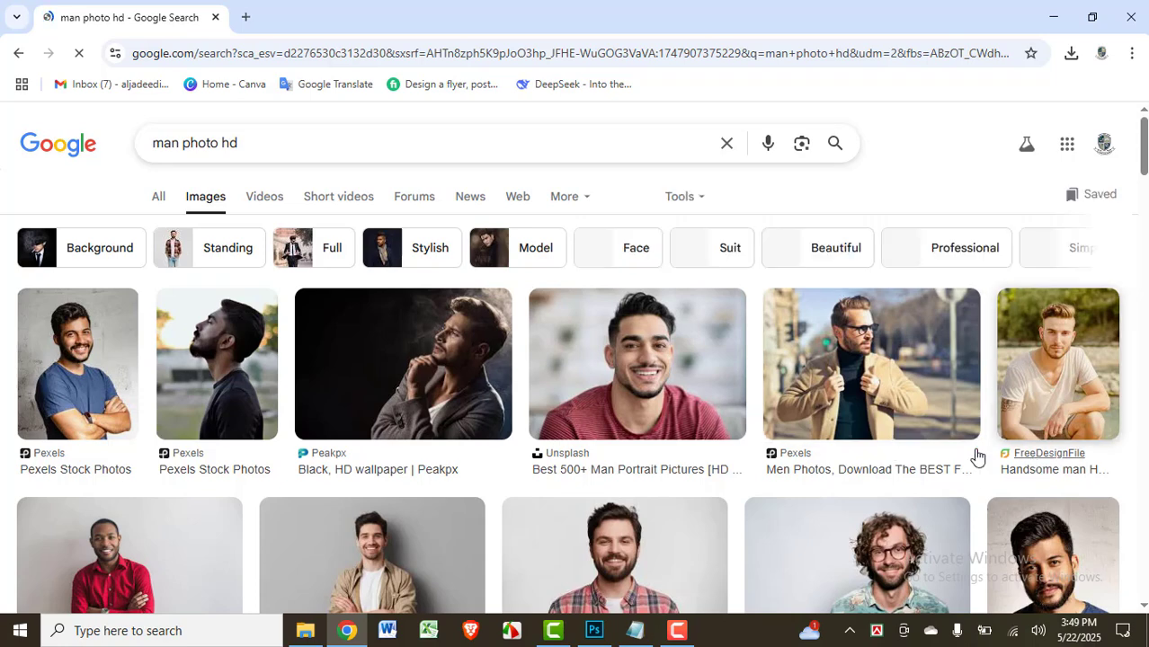
# - Save the Adobe Stock photo of the smiling man with crossed arms to the Desktop as JPEG image Photo-01
pyautogui.scroll(-2, 690, 400)
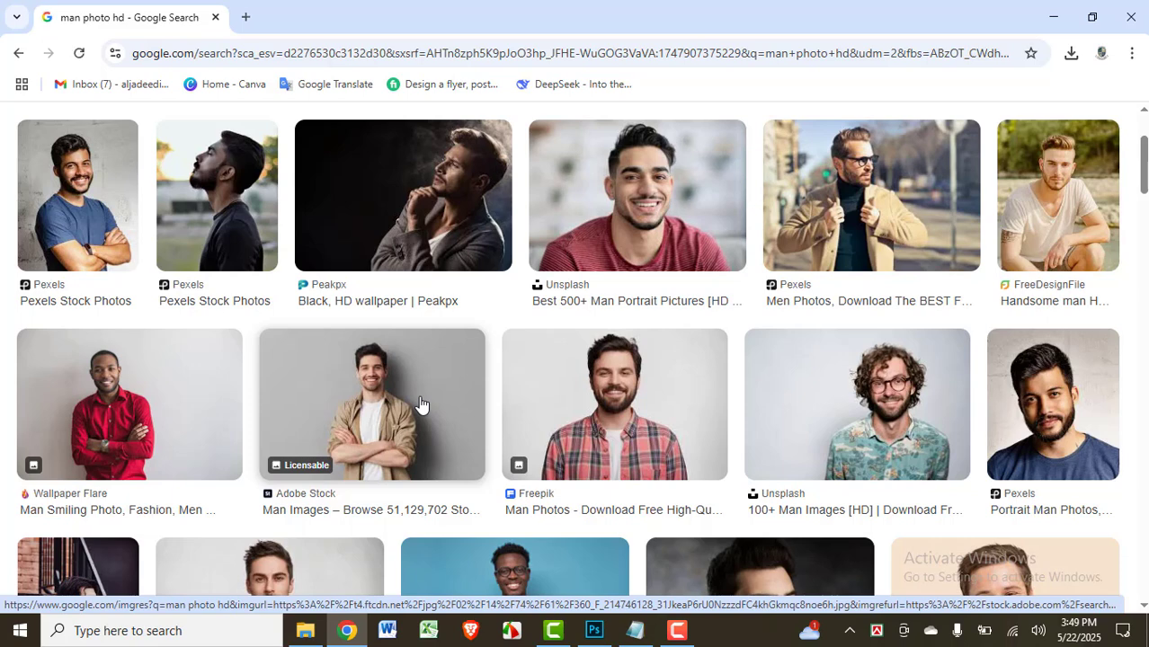
pyautogui.click(420, 404)
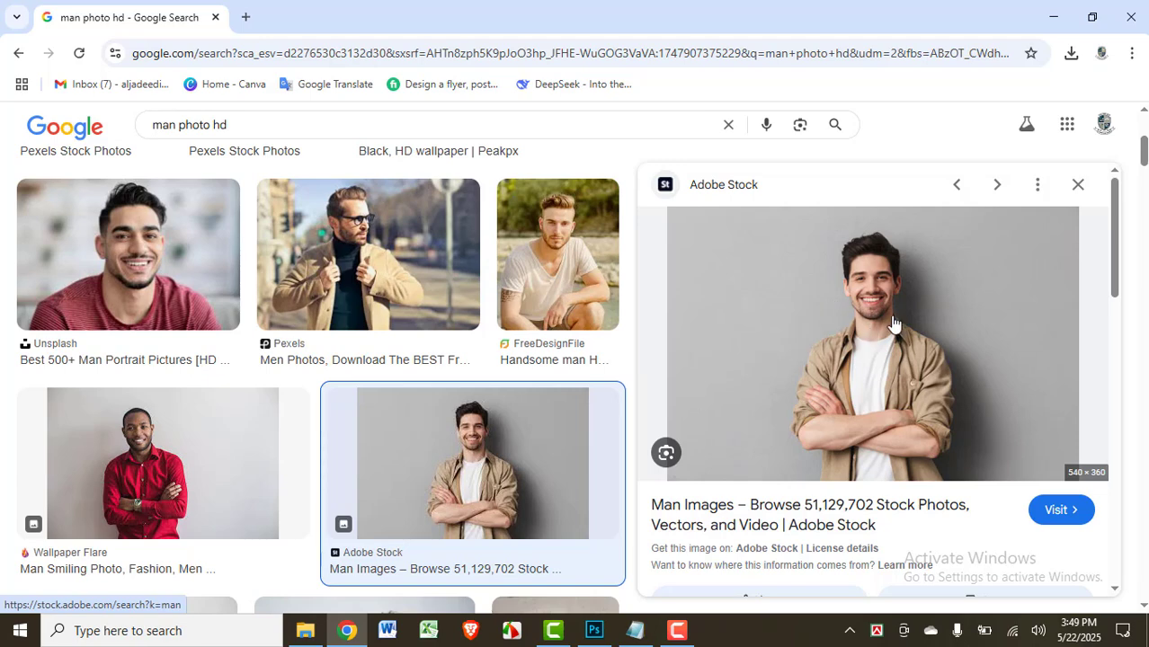
pyautogui.rightClick(877, 287)
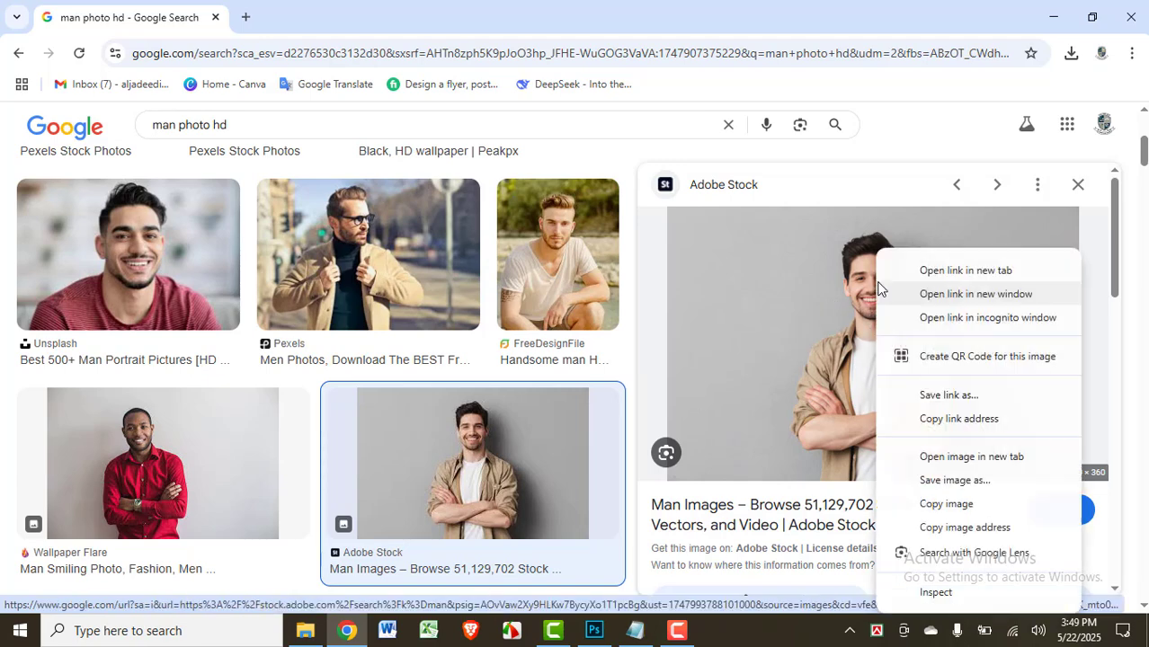
pyautogui.click(943, 481)
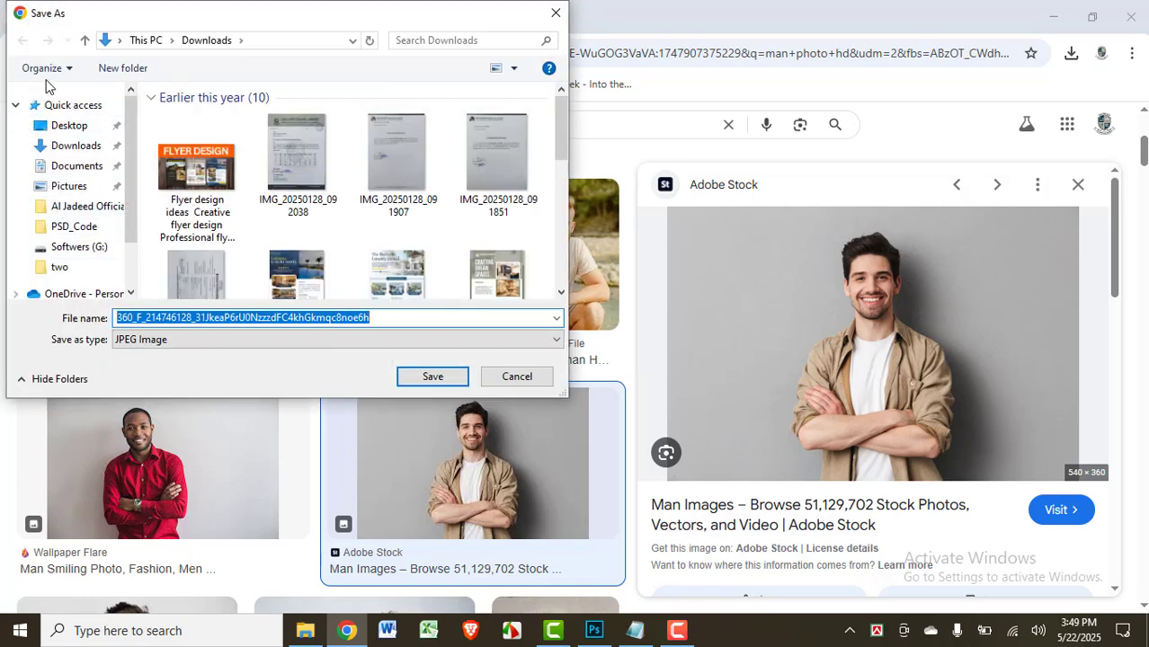
pyautogui.click(60, 149)
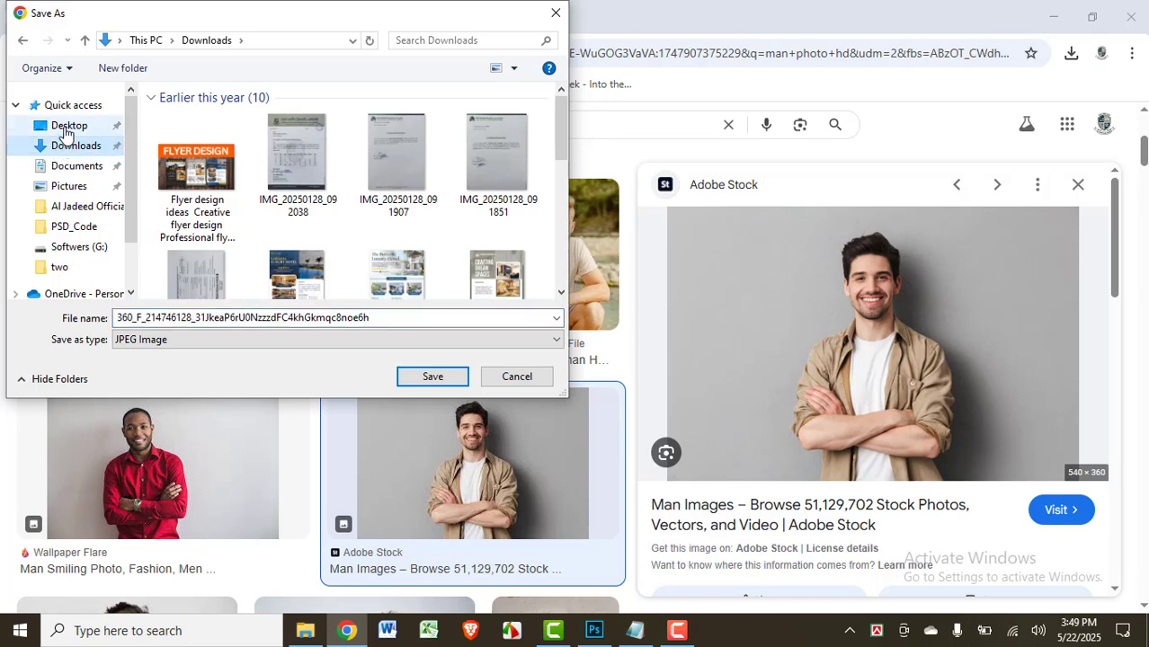
pyautogui.click(40, 126)
pyautogui.click(392, 321)
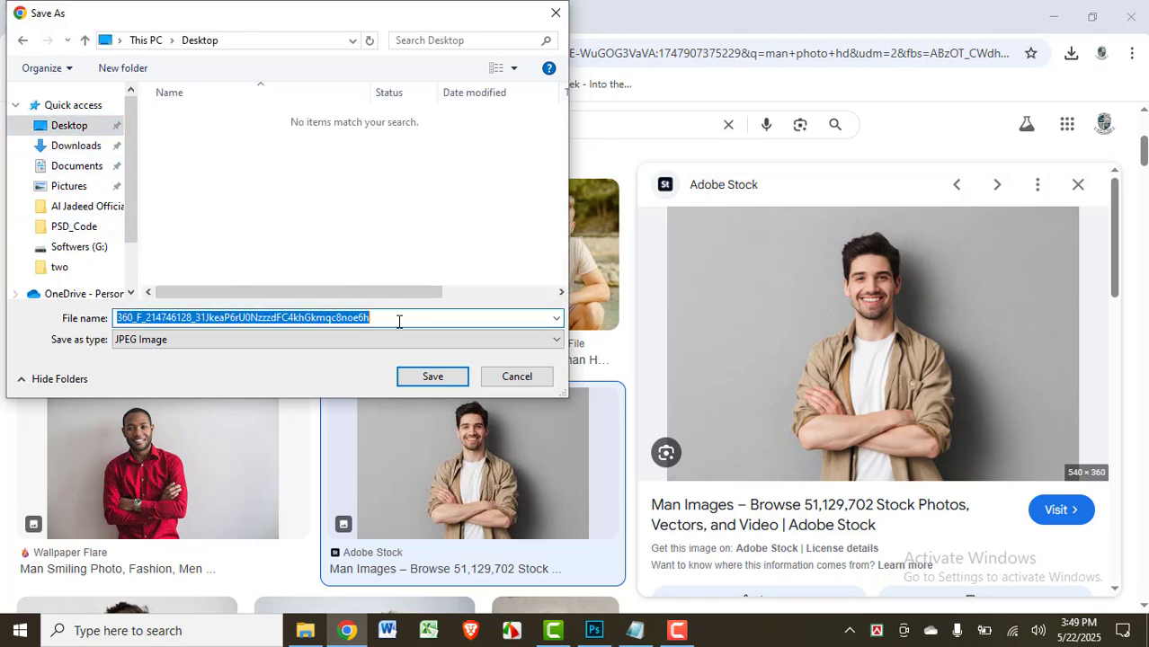
pyautogui.write('P')
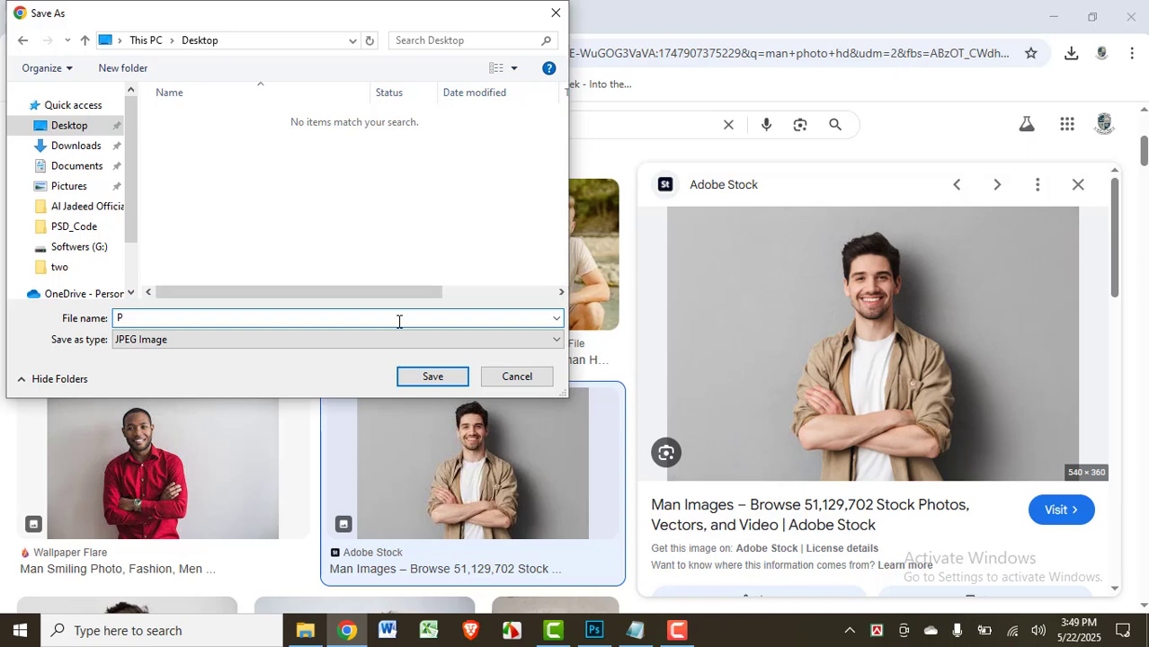
pyautogui.write('hoto-01')
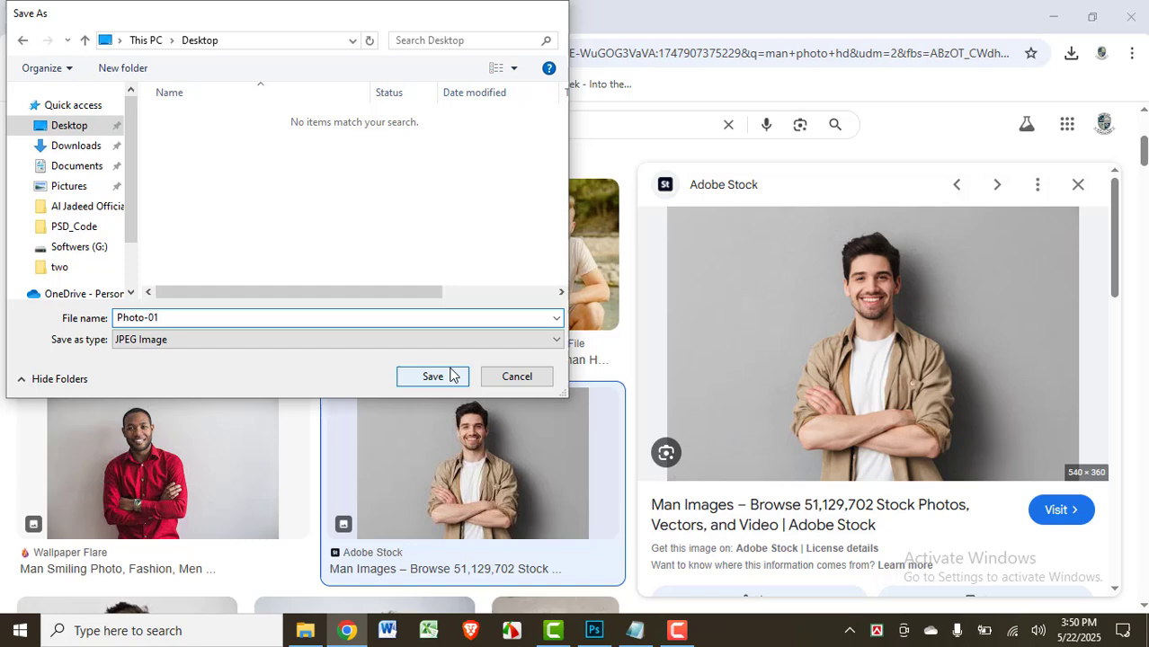
pyautogui.click(432, 376)
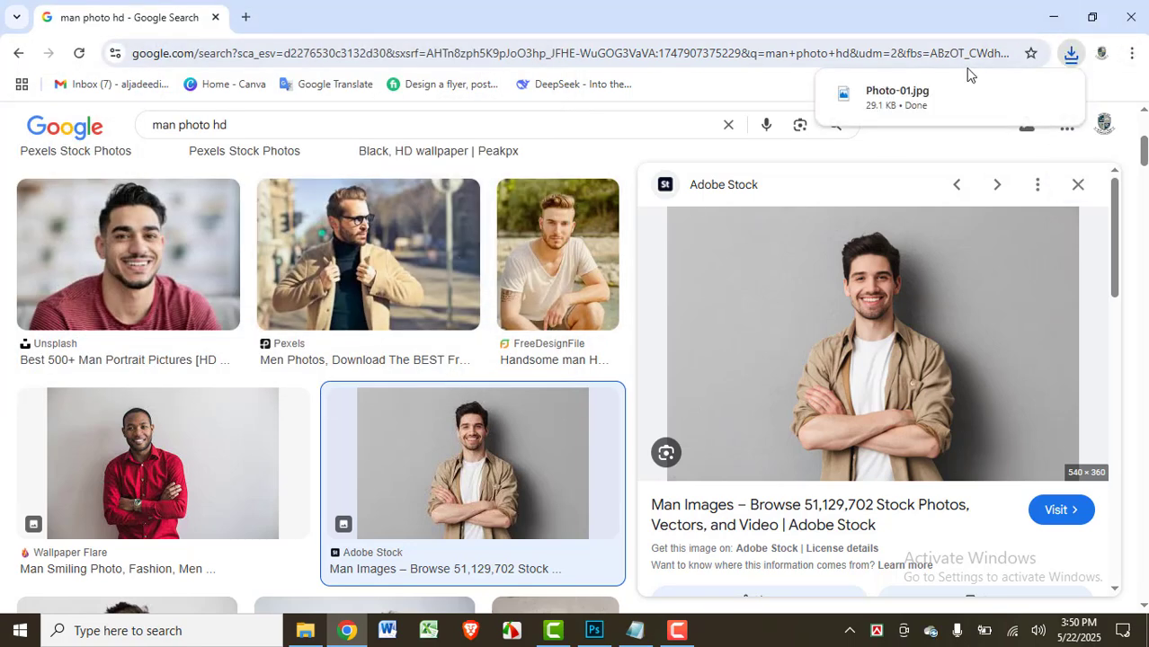
# - Switch to Photoshop and open Photo-01 from the Desktop
pyautogui.click(593, 630)
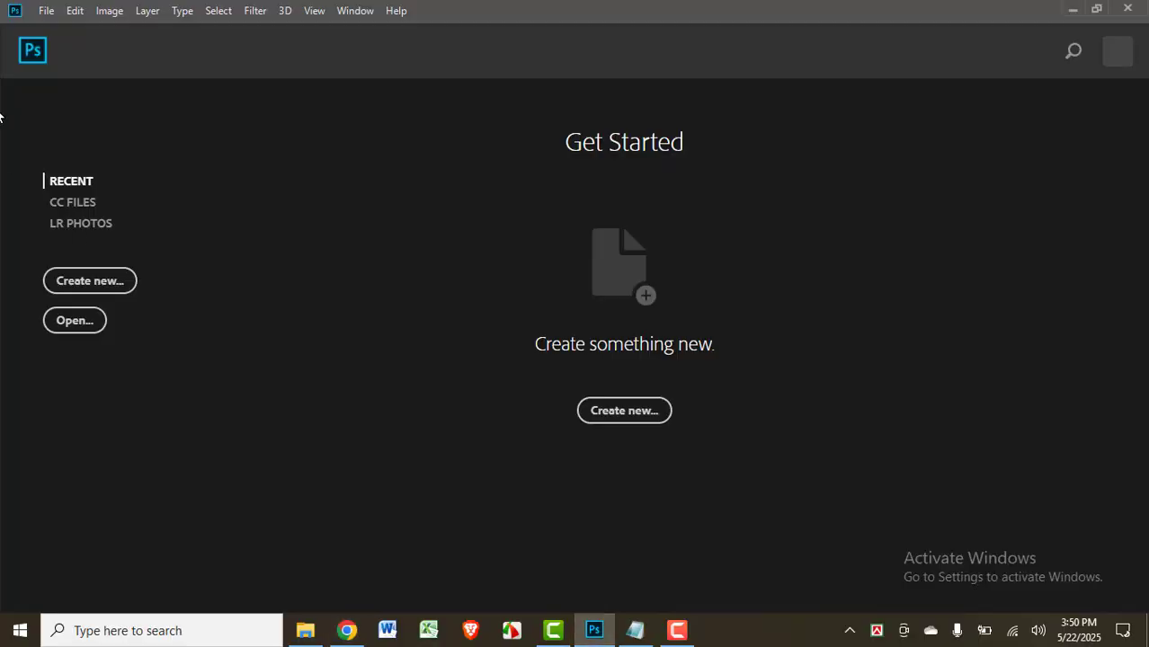
pyautogui.click(60, 323)
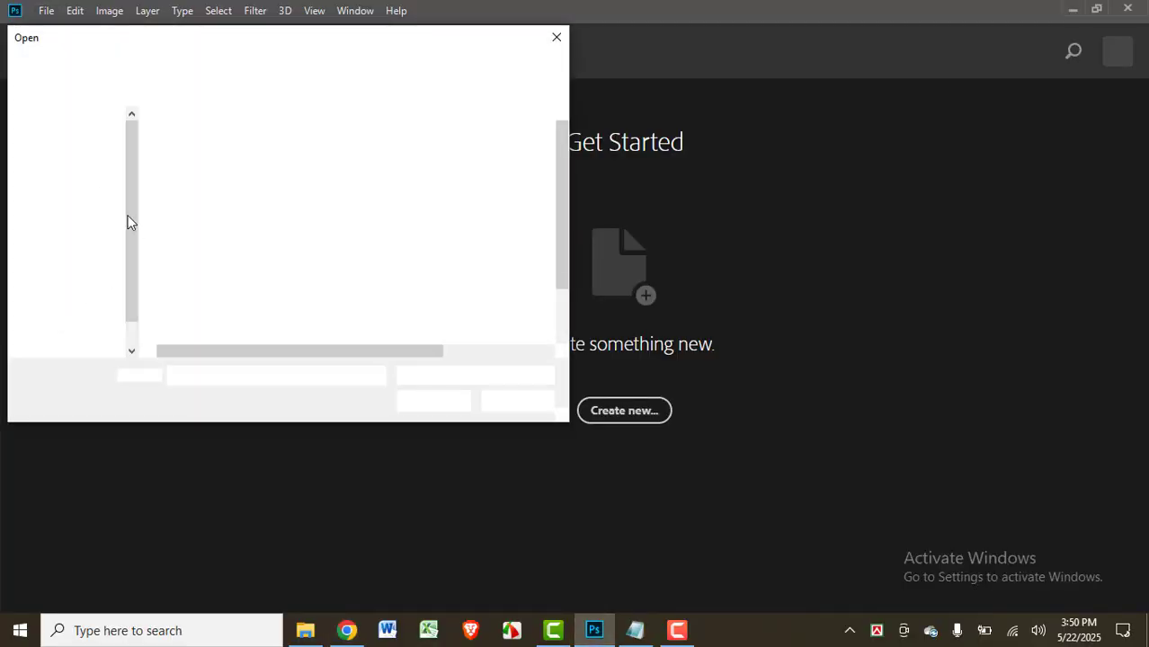
pyautogui.click(58, 154)
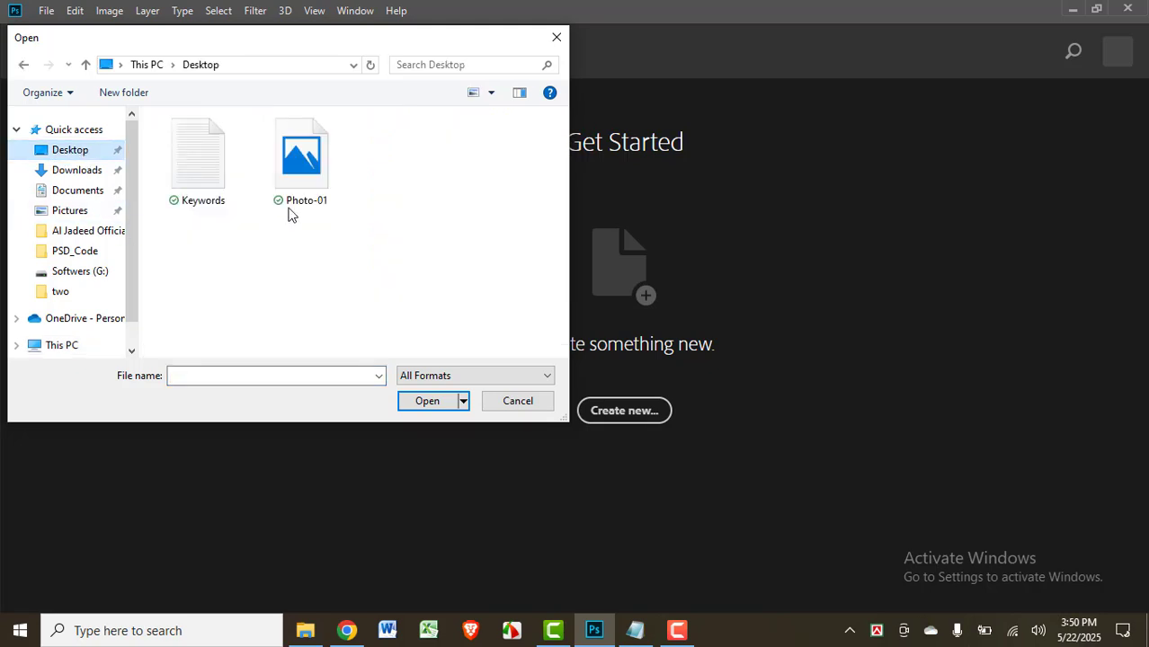
pyautogui.click(298, 175)
pyautogui.click(423, 402)
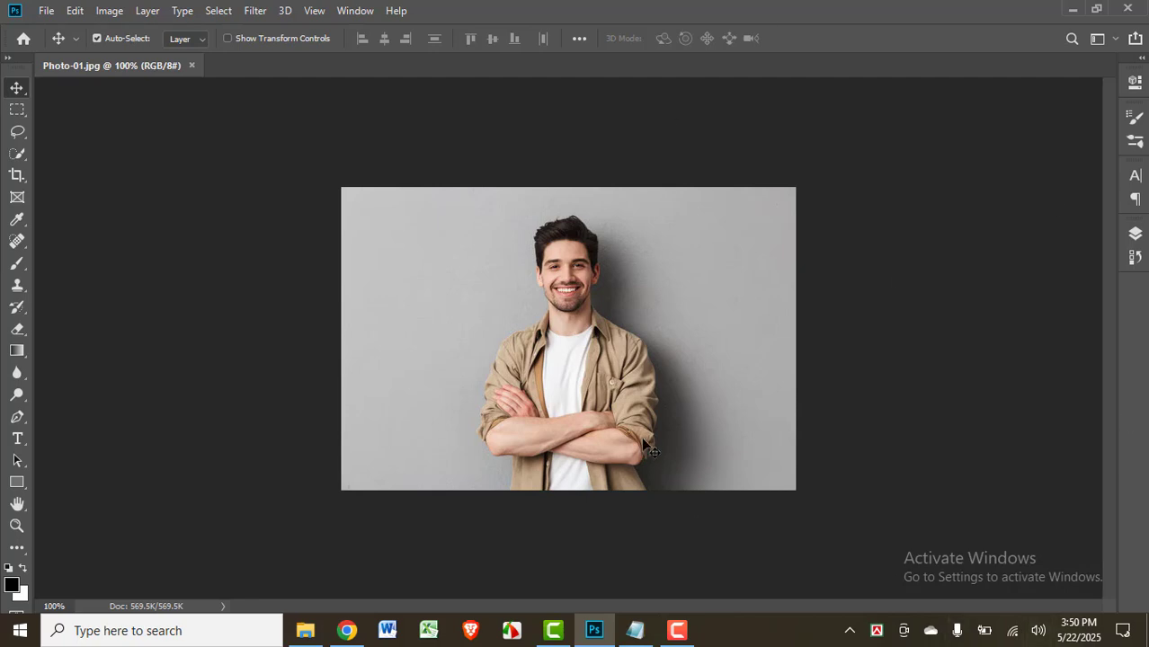
# - Show the layer list, enlarge it and unlock the Background layer
pyautogui.scroll(9, 594, 345)
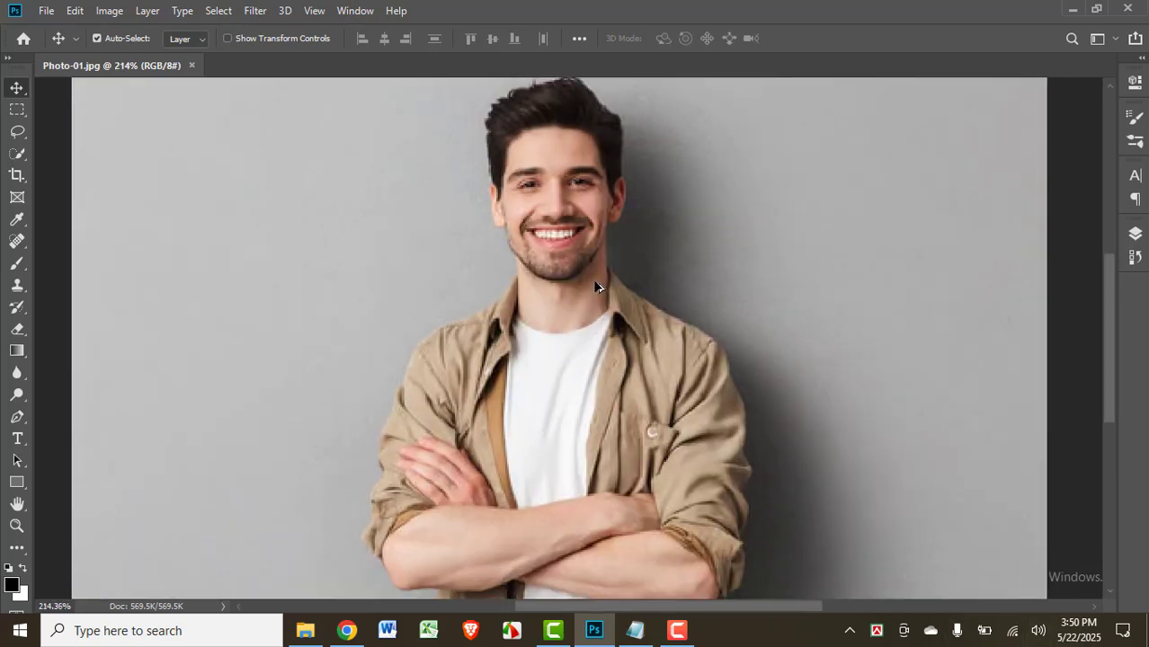
pyautogui.scroll(-6, 598, 272)
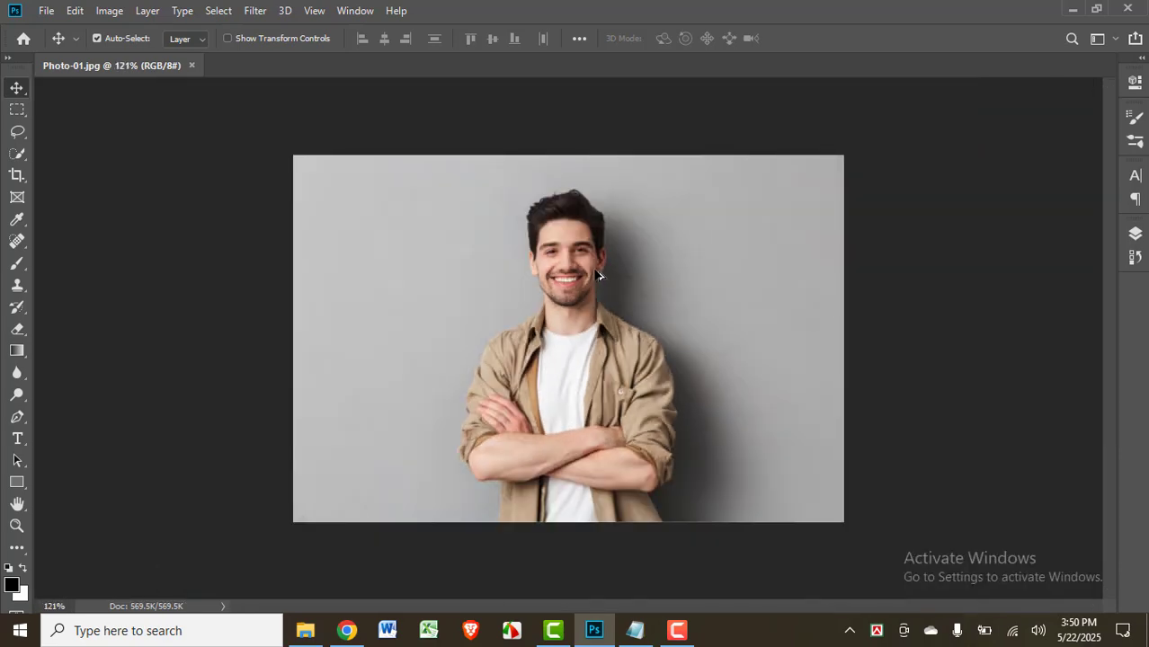
pyautogui.scroll(4, 600, 267)
pyautogui.scroll(-1, 601, 267)
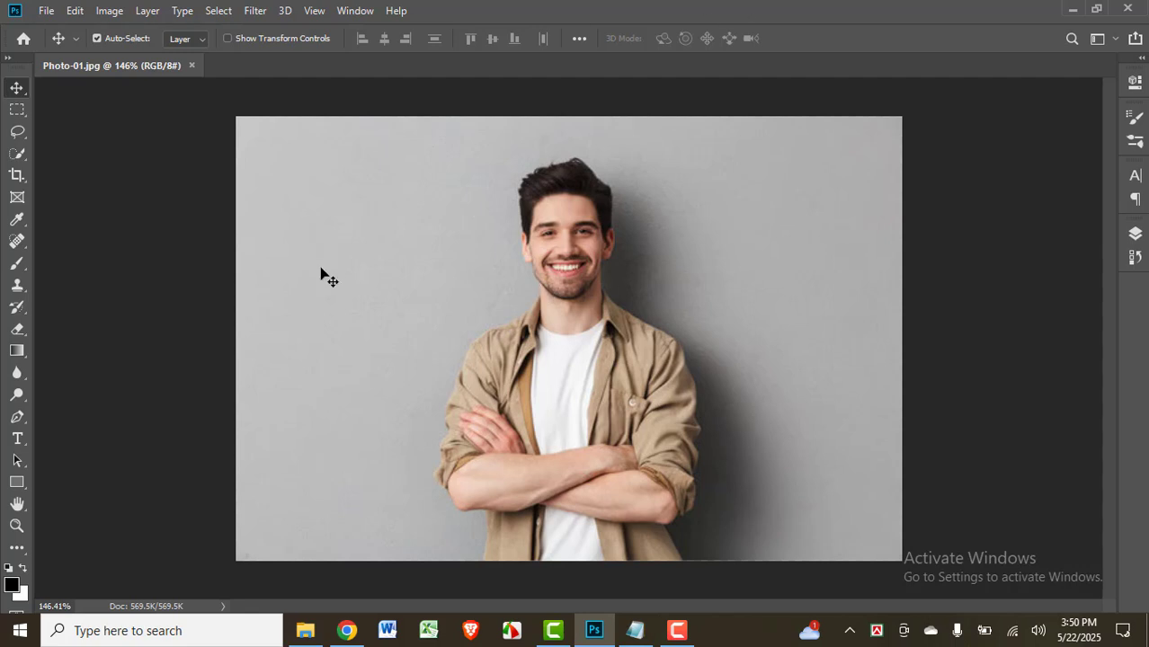
pyautogui.click(1136, 234)
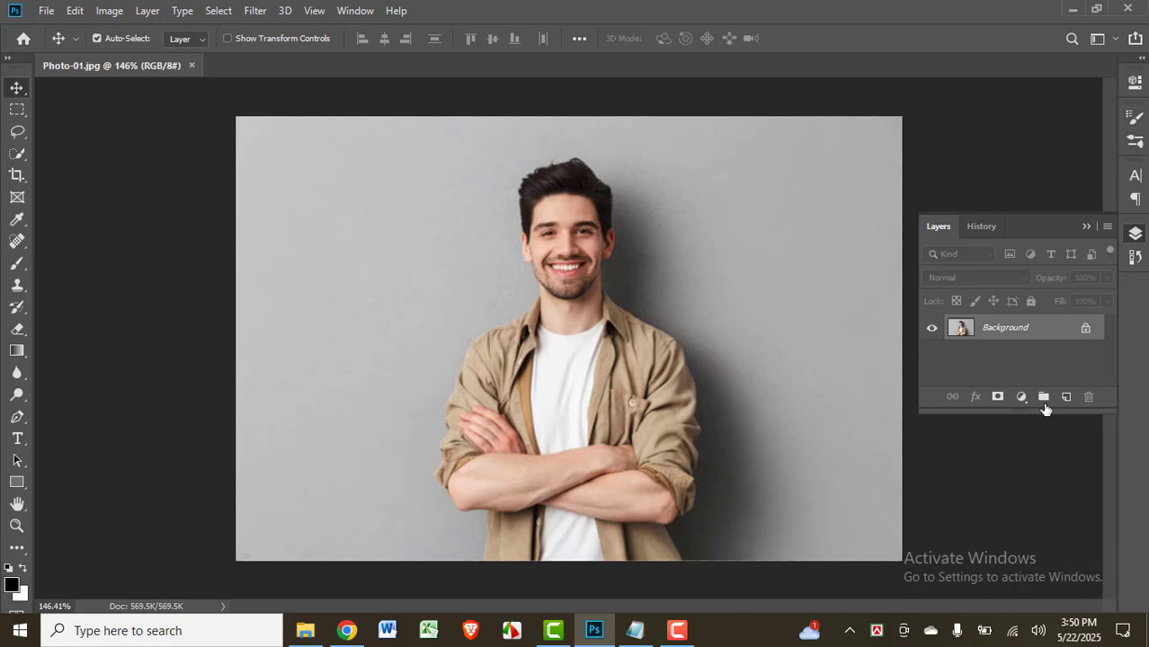
pyautogui.moveTo(1023, 413); pyautogui.dragTo(1028, 491)
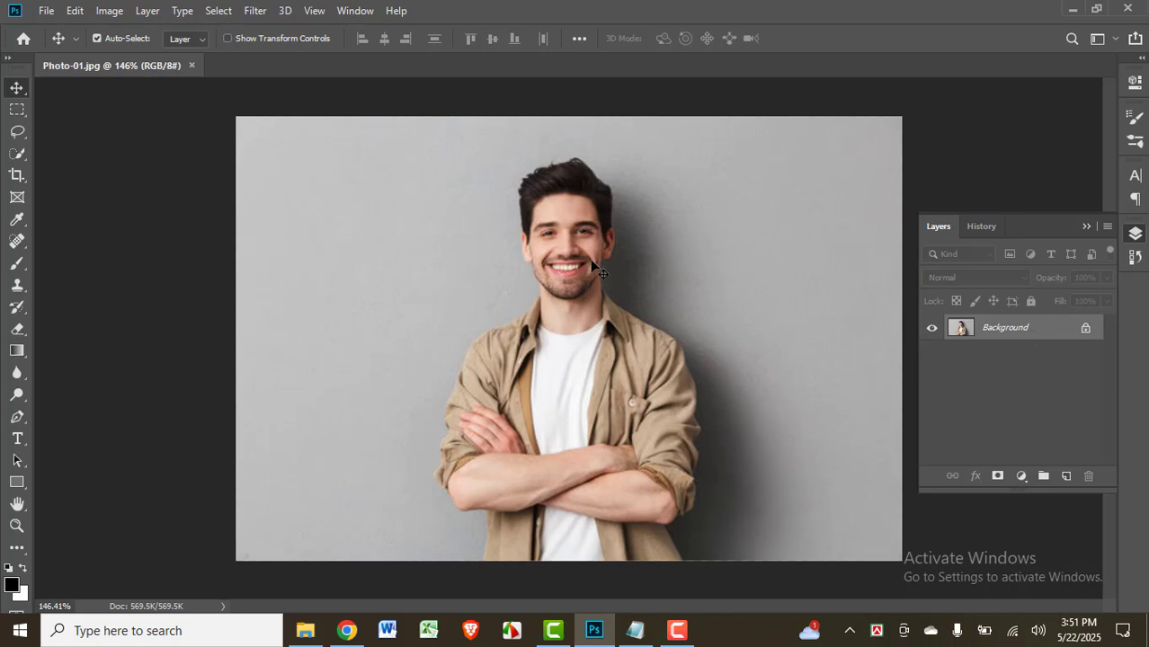
pyautogui.click(1085, 330)
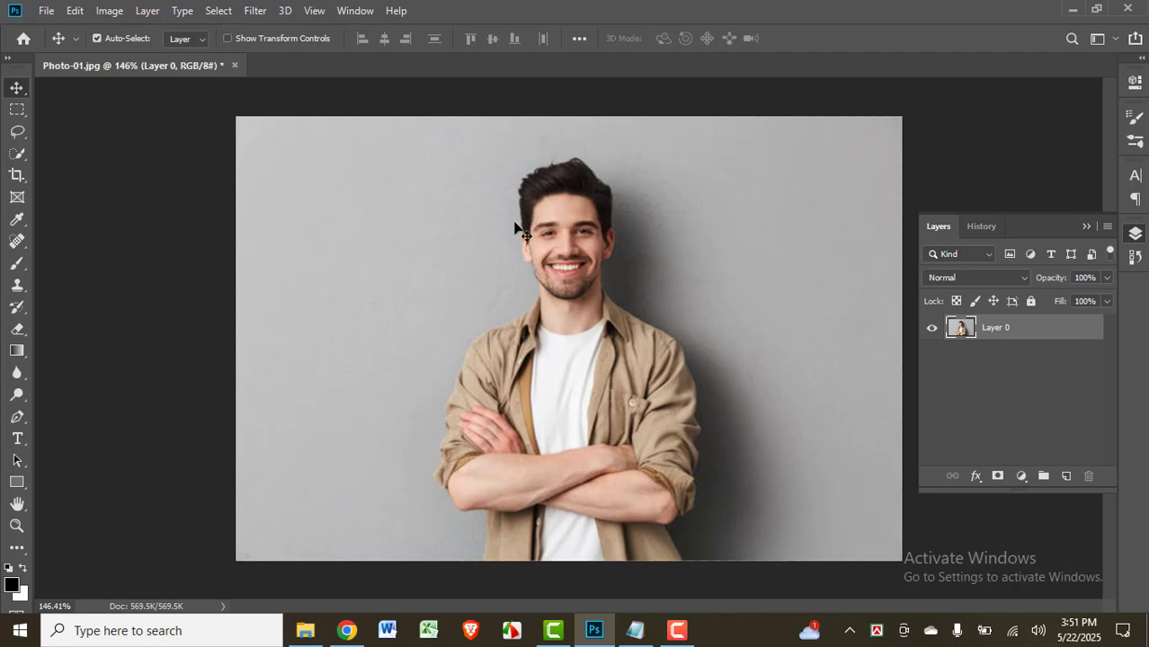
# - Activate the Quick Selection Tool and select the man automatically with Select Subject
pyautogui.click(18, 155)
pyautogui.rightClick(17, 154)
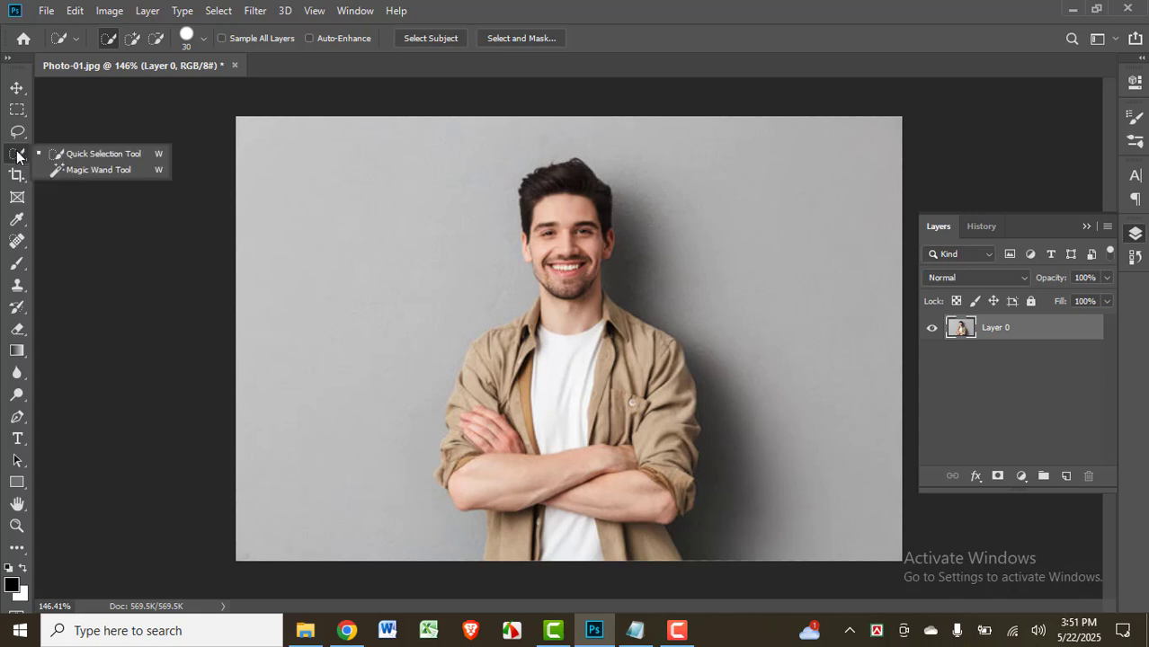
pyautogui.click(81, 154)
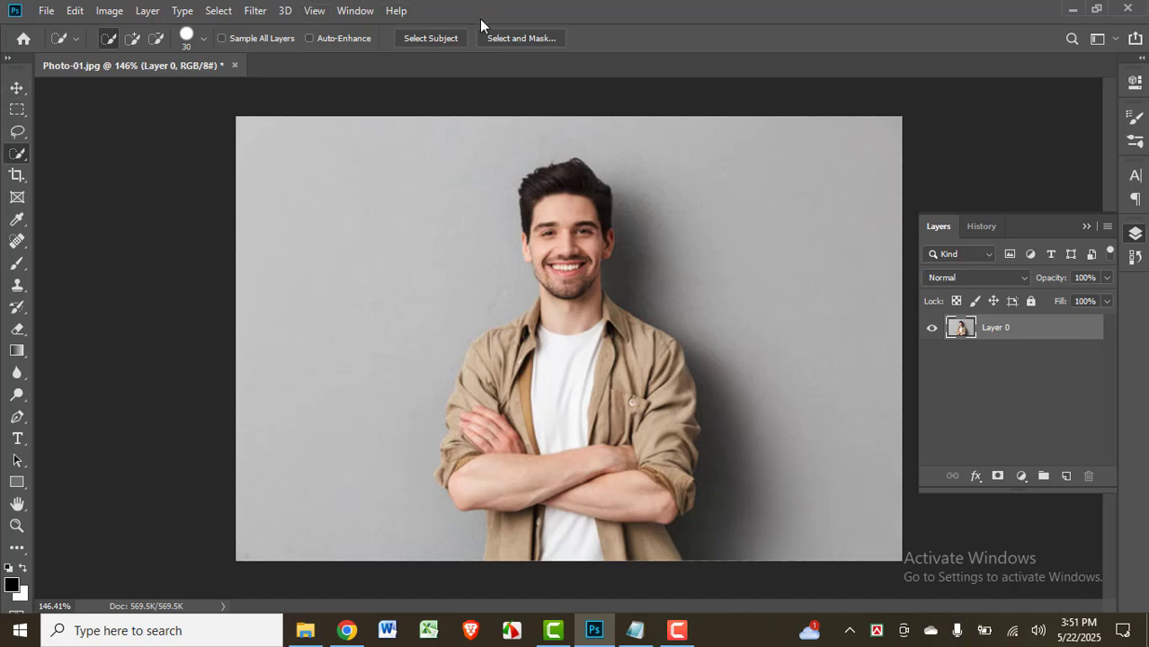
pyautogui.click(437, 42)
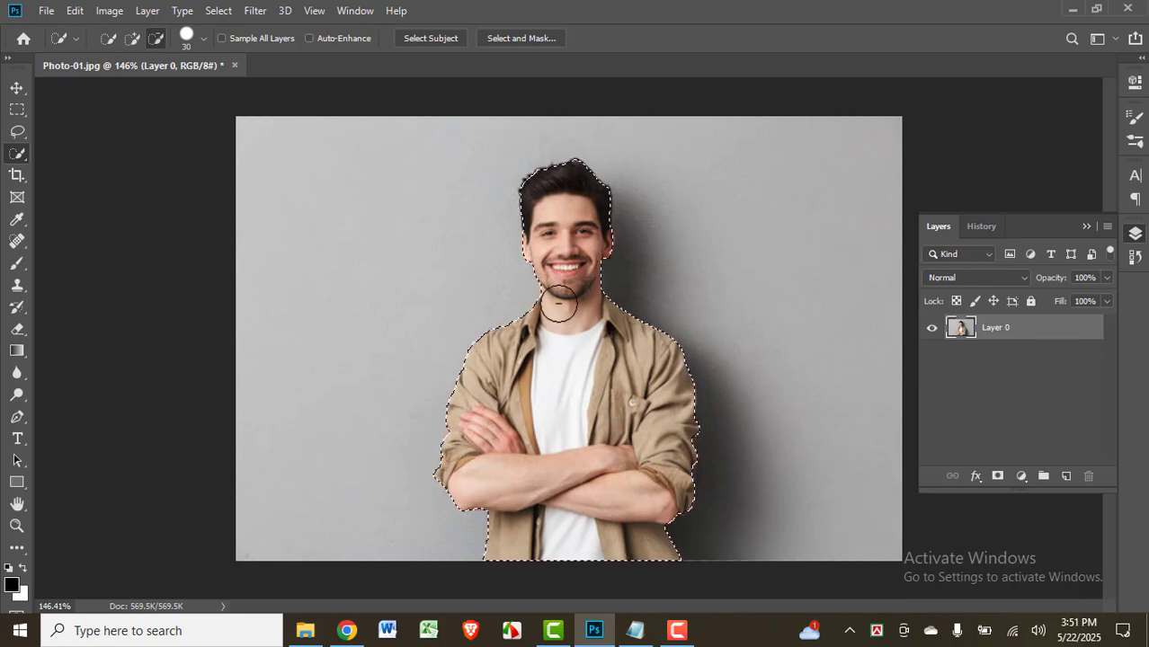
# - Reduce the Quick Selection brush size to 2 for detailed work around the man's head
pyautogui.scroll(4, 580, 269)
pyautogui.scroll(2, 542, 170)
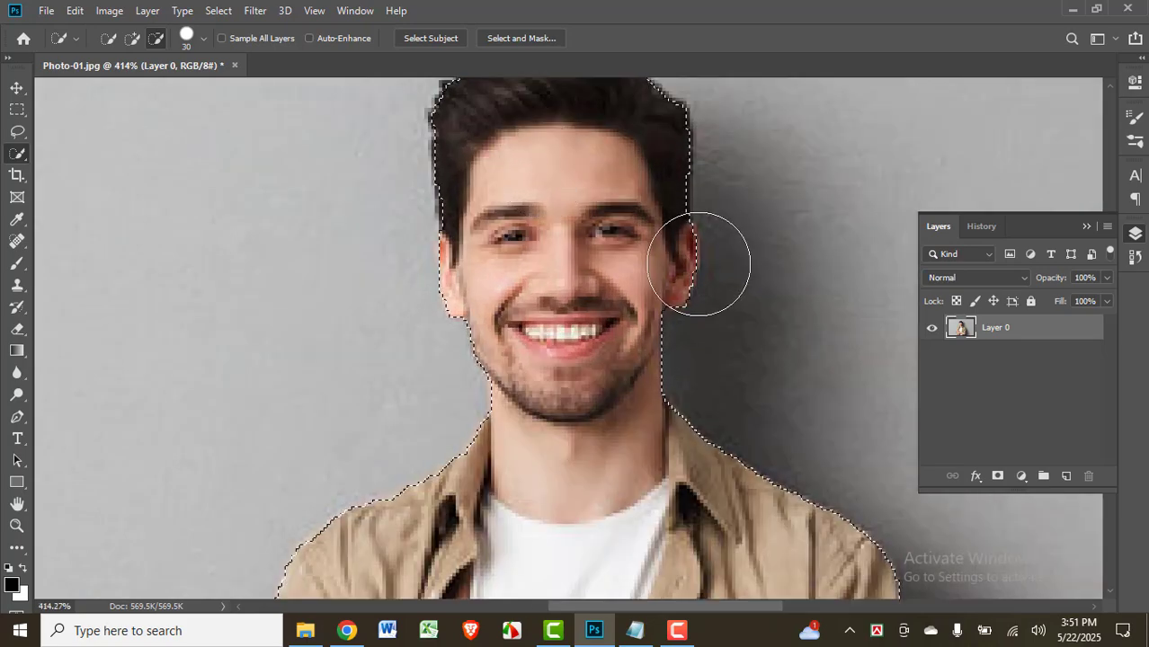
pyautogui.scroll(3, 672, 235)
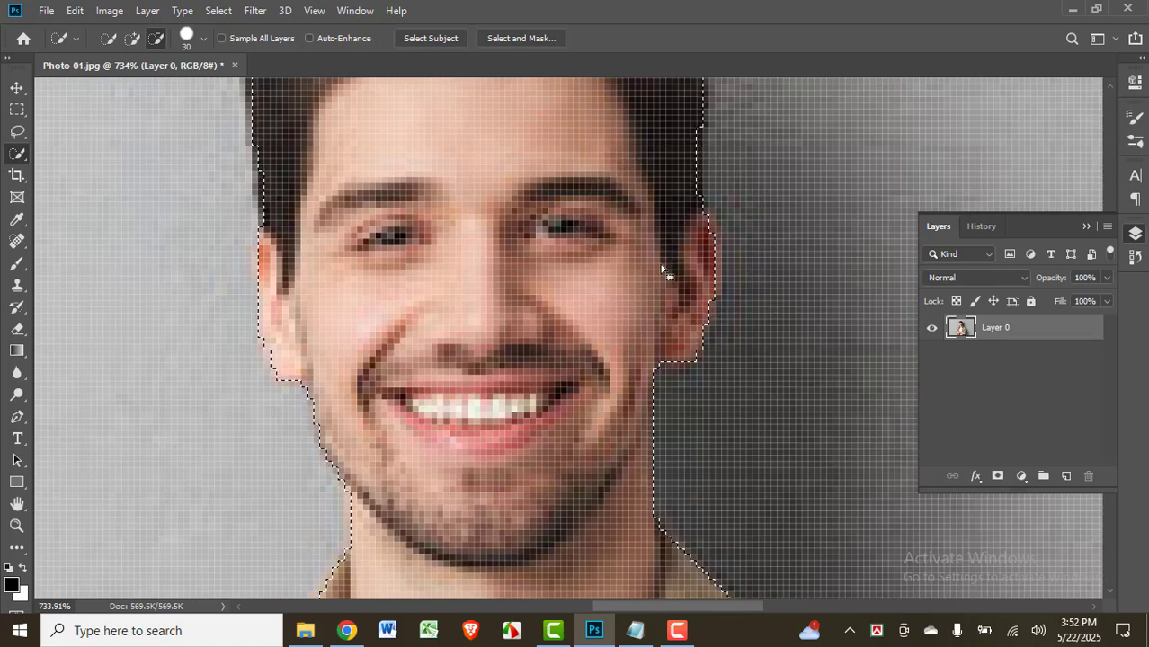
pyautogui.scroll(3, 660, 271)
pyautogui.scroll(5, 653, 266)
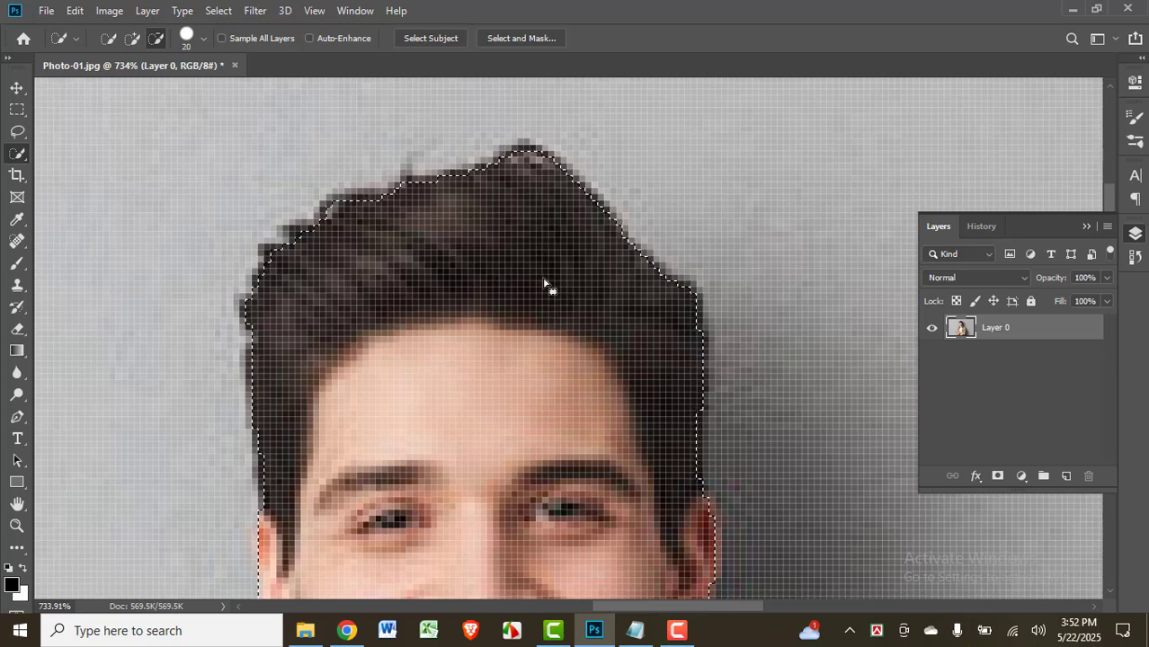
pyautogui.press('[')
pyautogui.press('[')
pyautogui.press('[')
pyautogui.press('[')
pyautogui.press('[')
pyautogui.press('[')
pyautogui.press('[')
pyautogui.press('[')
pyautogui.press('[')
pyautogui.press('[')
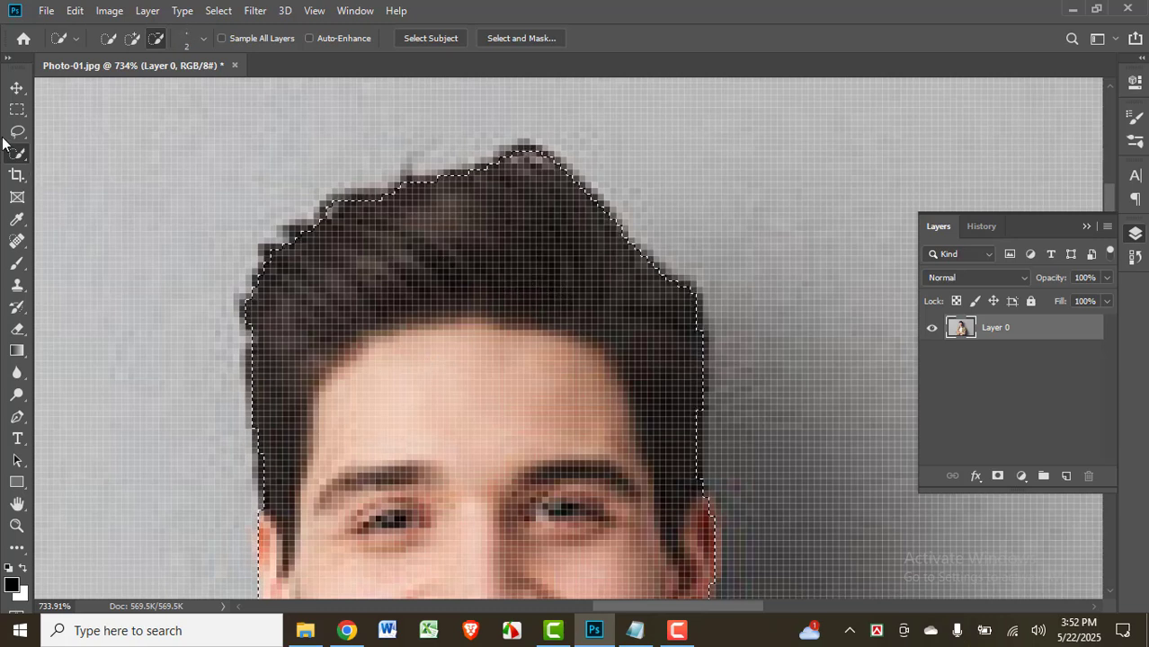
# - Try painting a selection over the man's hair with the Quick Selection Tool, and restore the earlier selection of the whole man
pyautogui.rightClick(14, 155)
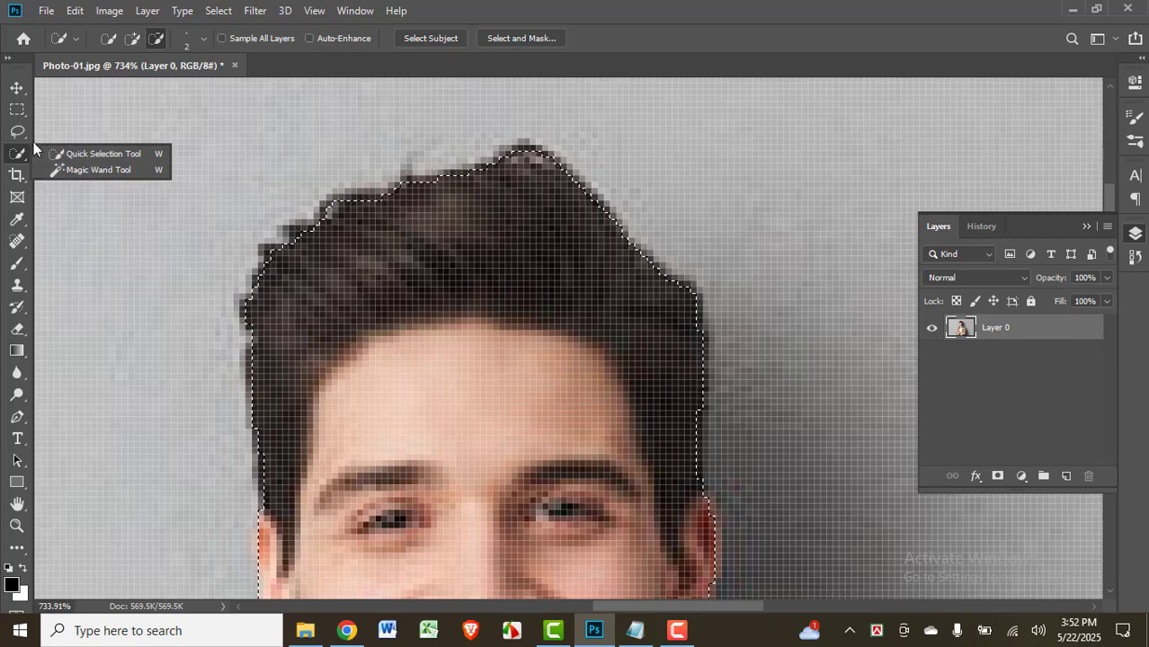
pyautogui.click(99, 158)
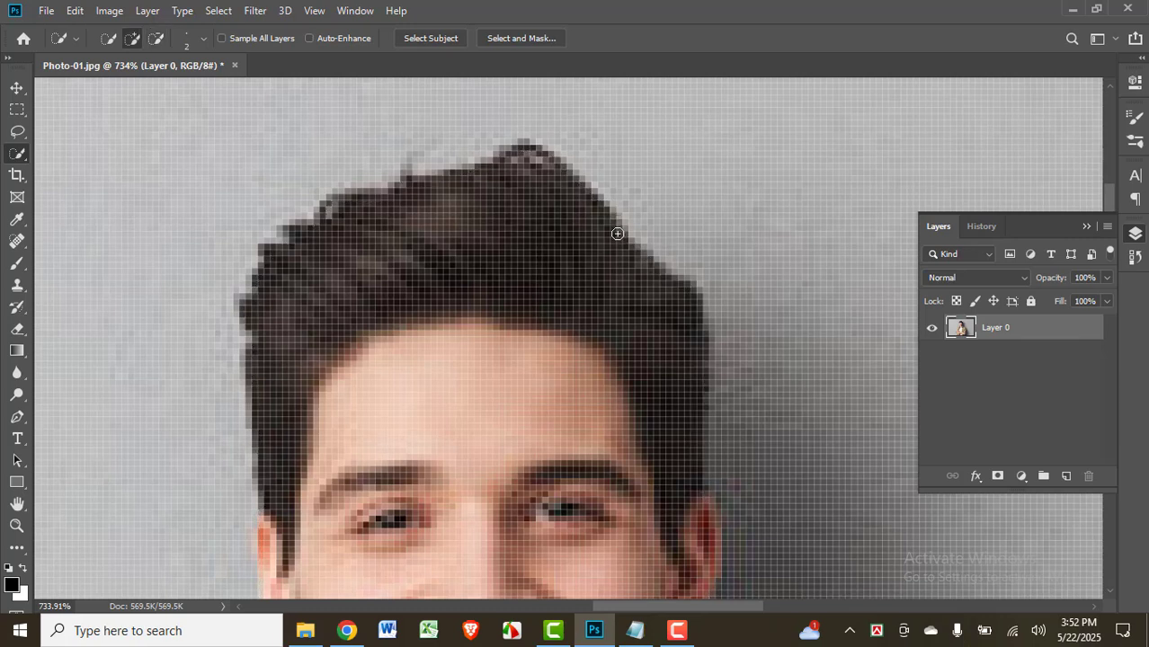
pyautogui.moveTo(519, 200); pyautogui.dragTo(591, 256)
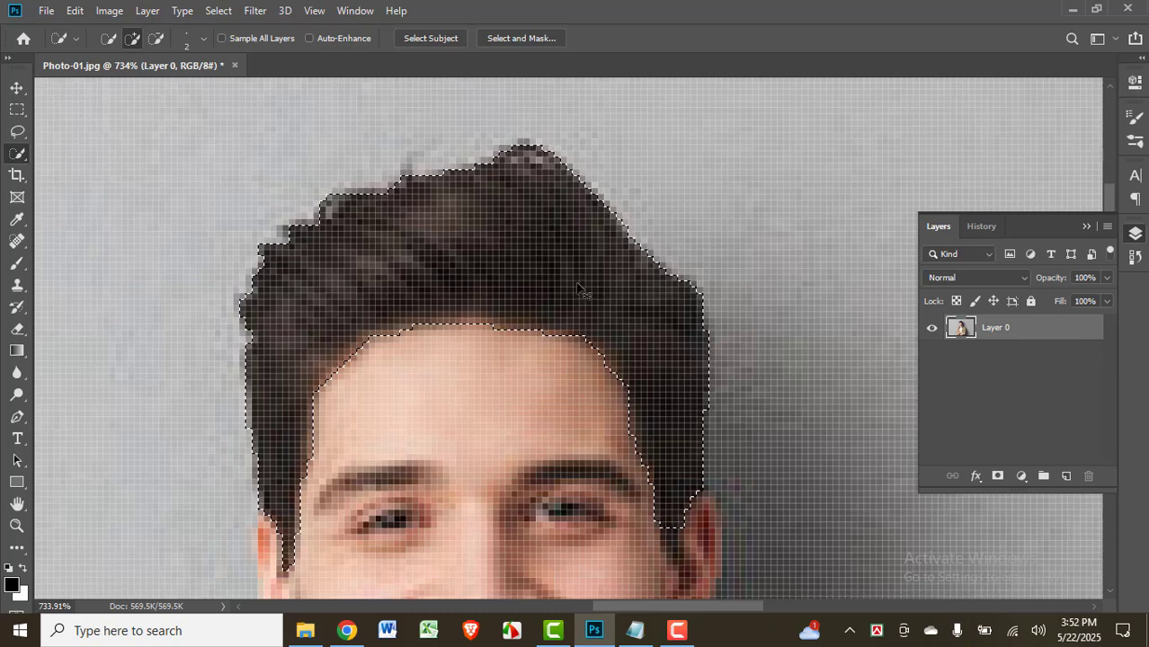
pyautogui.hotkey('ctrl', 'd')
pyautogui.hotkey('ctrl', 'z')
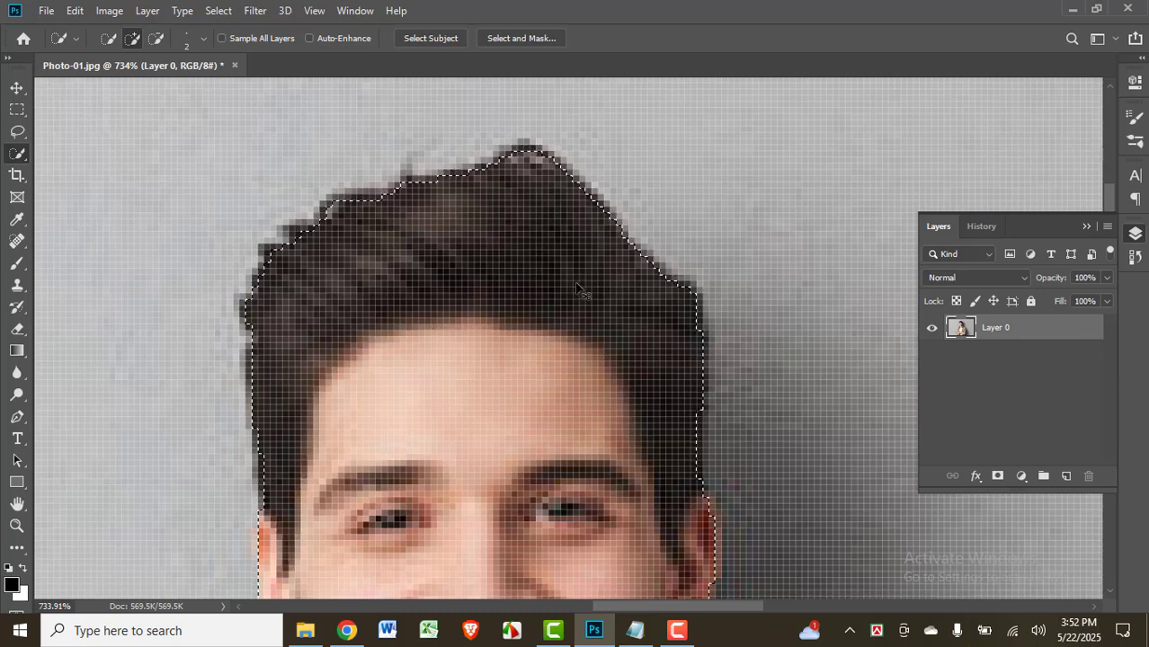
pyautogui.rightClick(17, 154)
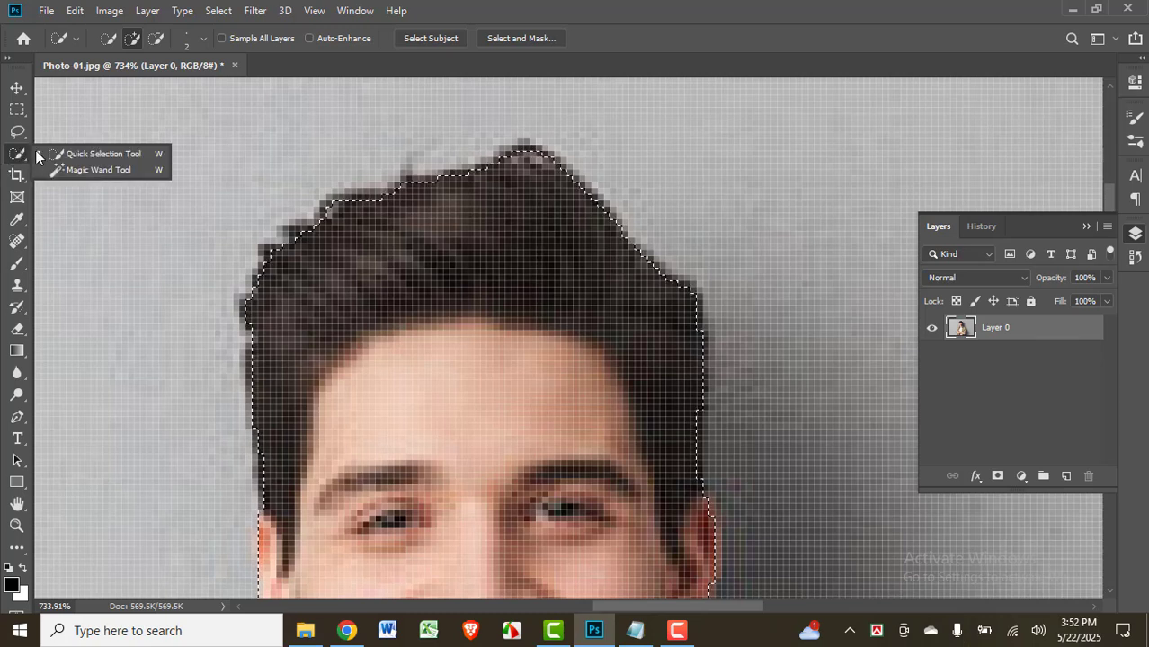
pyautogui.click(128, 157)
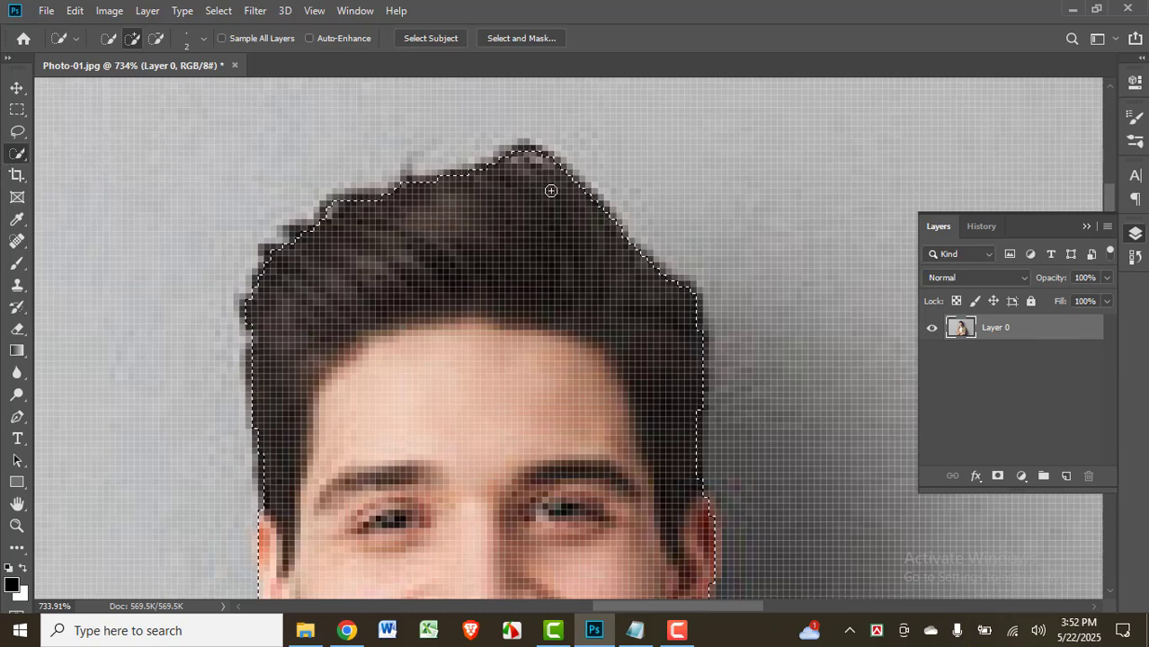
pyautogui.click(19, 134)
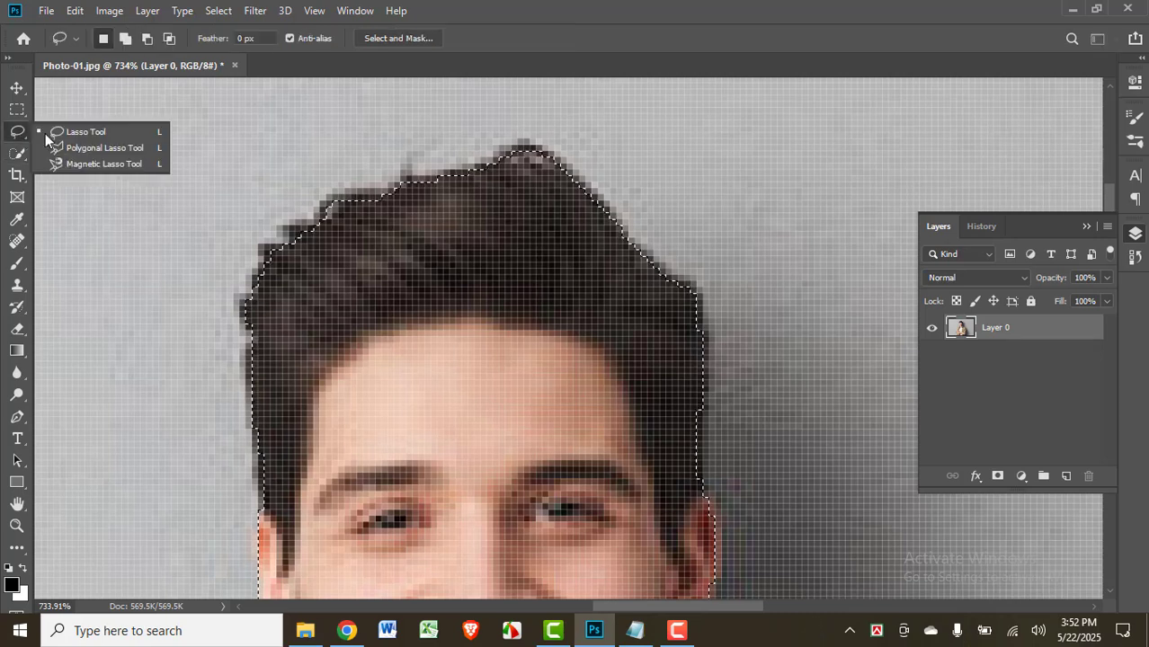
pyautogui.click(103, 134)
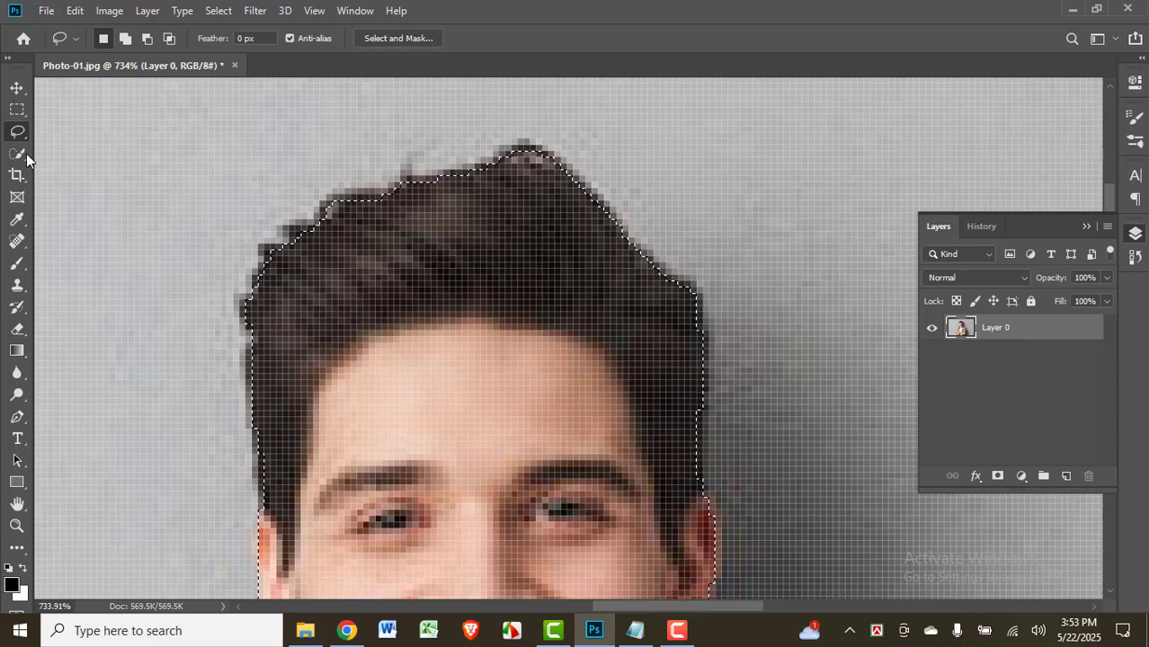
pyautogui.moveTo(21, 152); pyautogui.dragTo(78, 153)
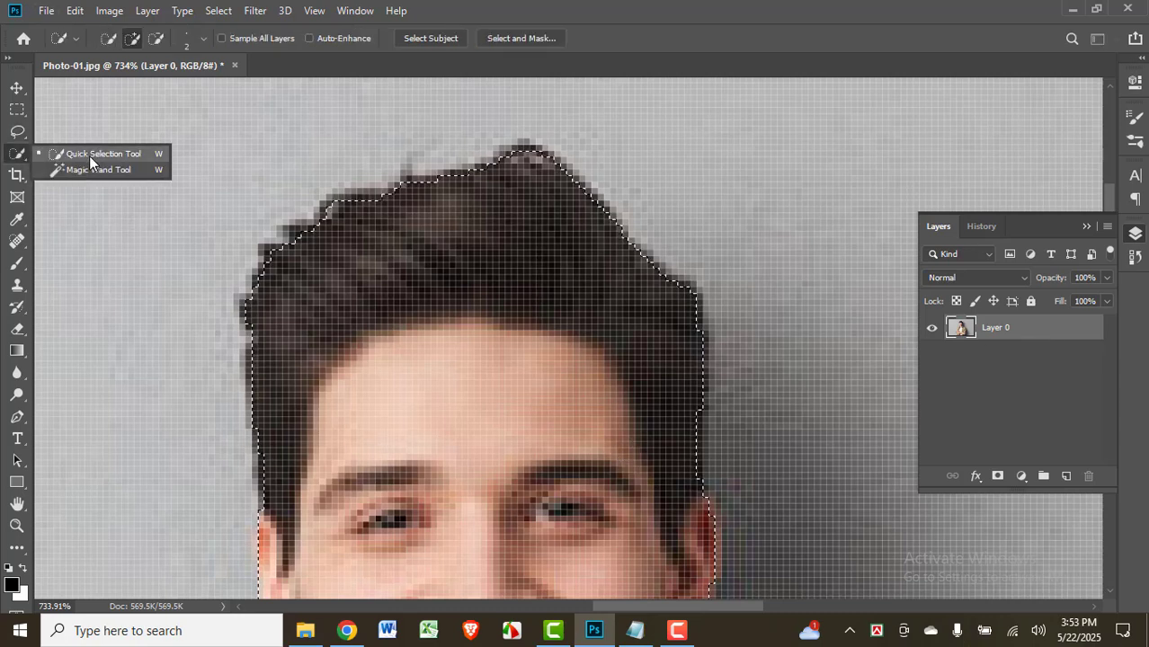
pyautogui.click(90, 155)
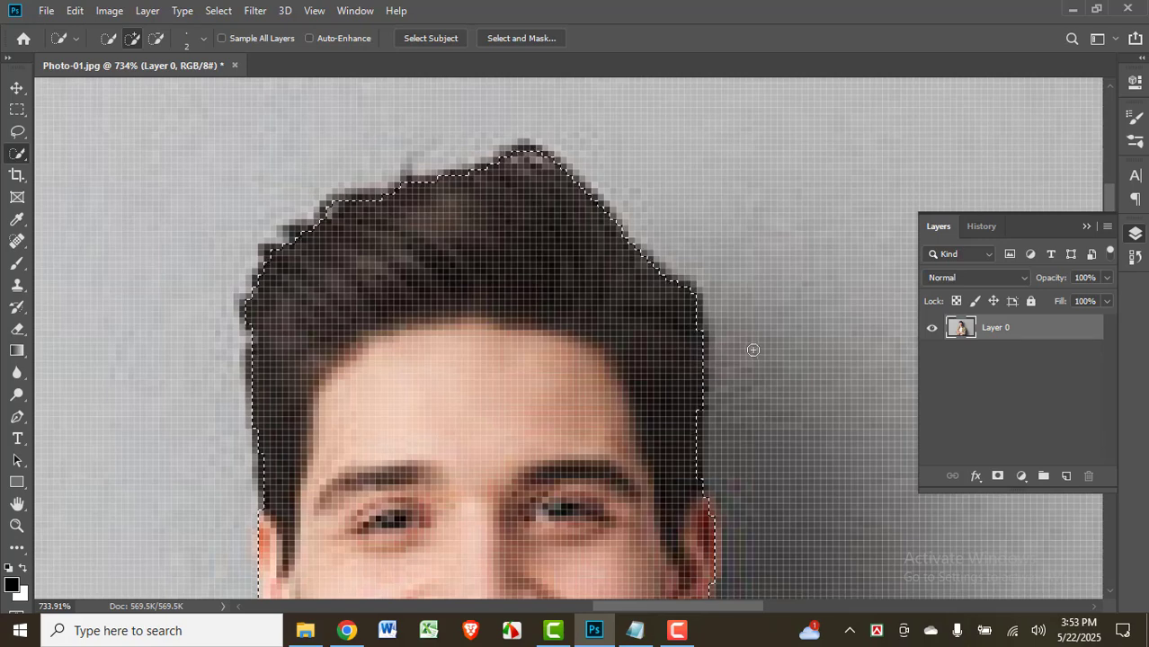
pyautogui.scroll(-2, 704, 436)
pyautogui.scroll(-4, 706, 431)
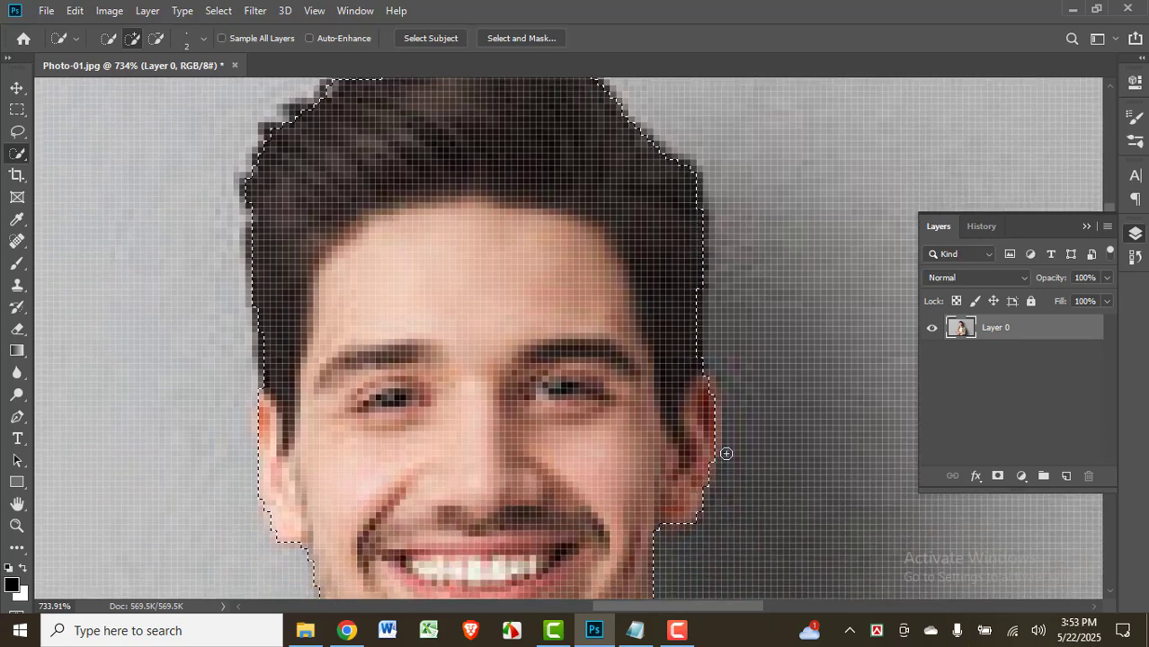
pyautogui.scroll(-2, 710, 406)
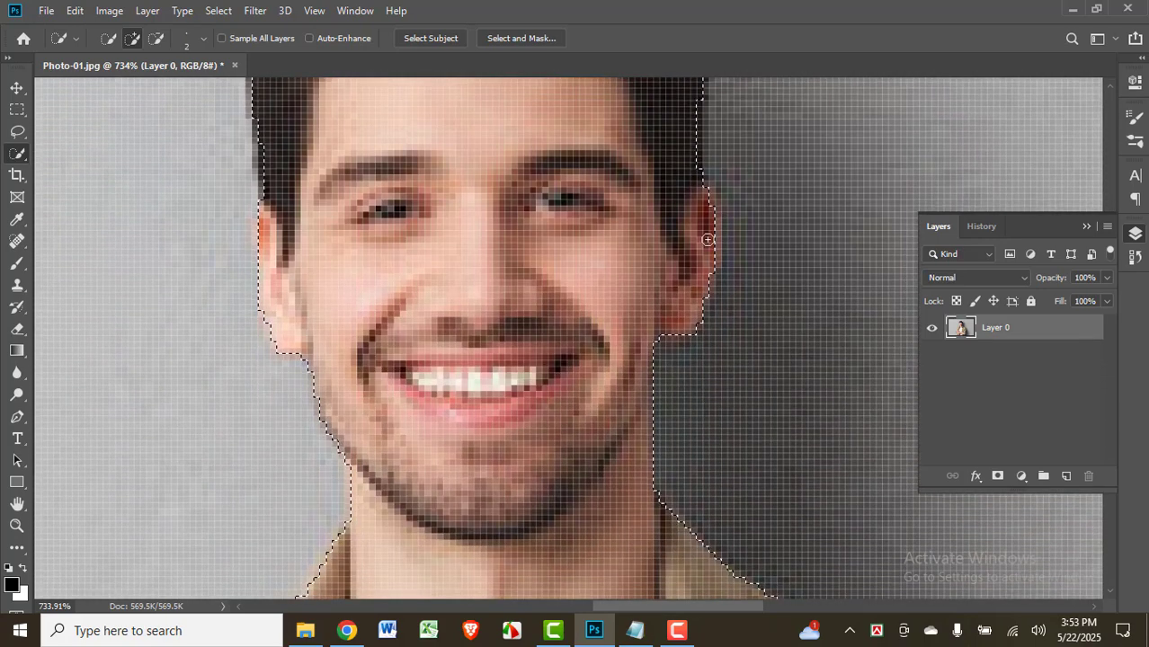
pyautogui.scroll(4, 716, 280)
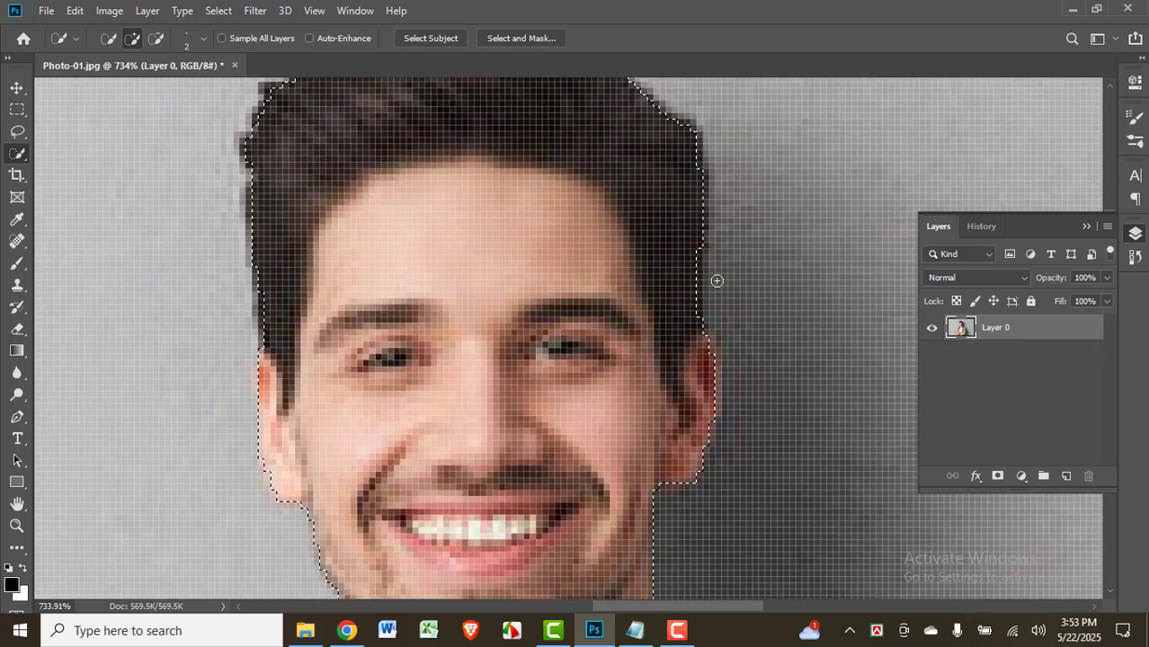
# - Add the missing outer edge of the ear on the shadowed side to the selection with the Lasso Tool
pyautogui.click(17, 132)
pyautogui.rightClick(20, 133)
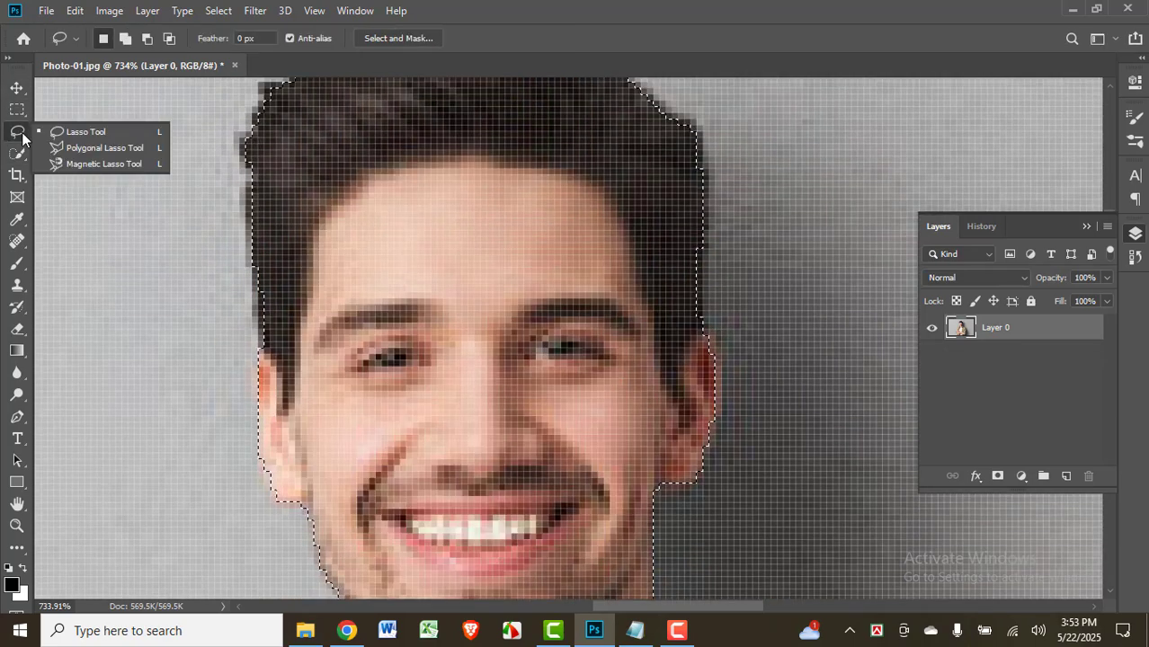
pyautogui.click(89, 134)
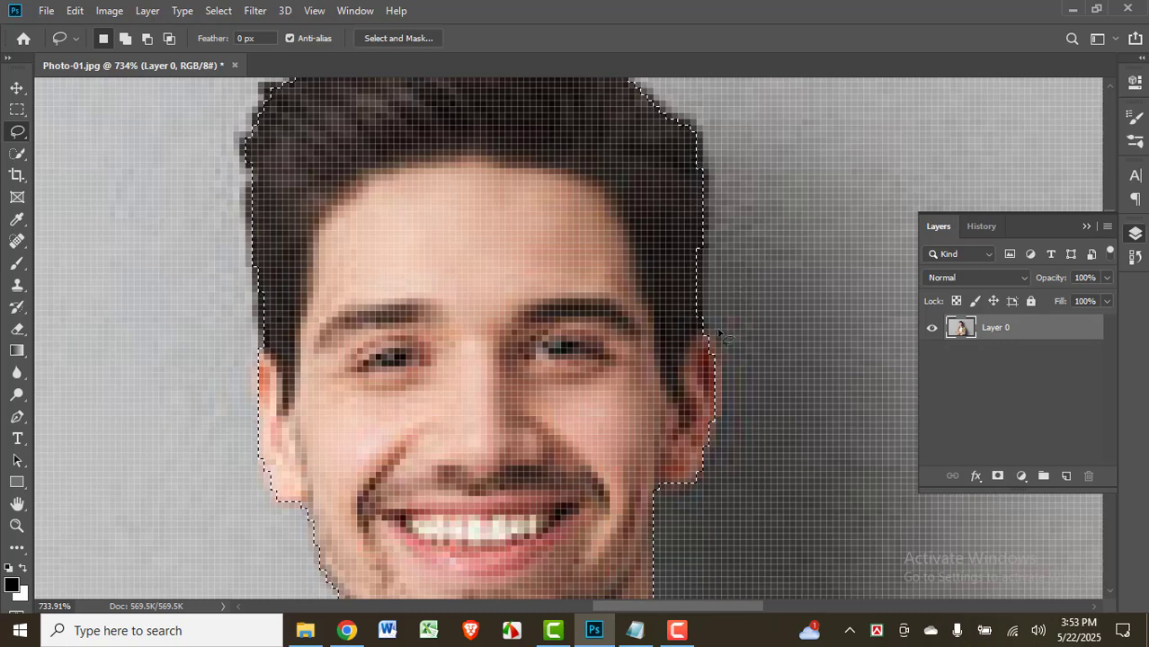
pyautogui.hotkey('shift', 'alt')
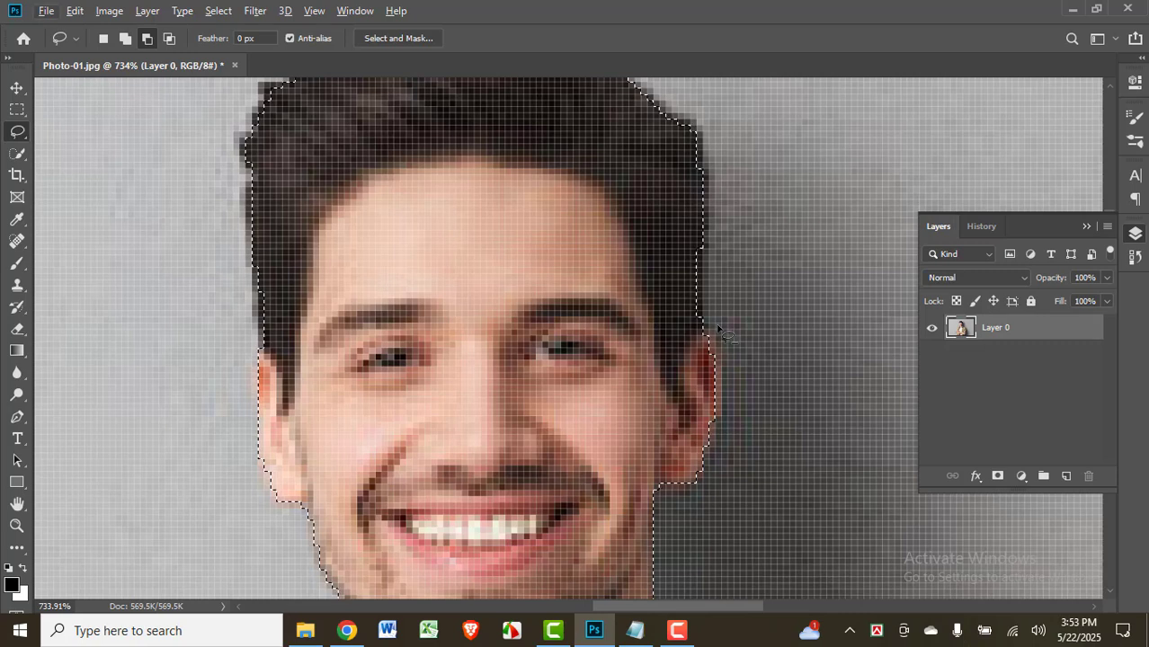
pyautogui.press('shift')
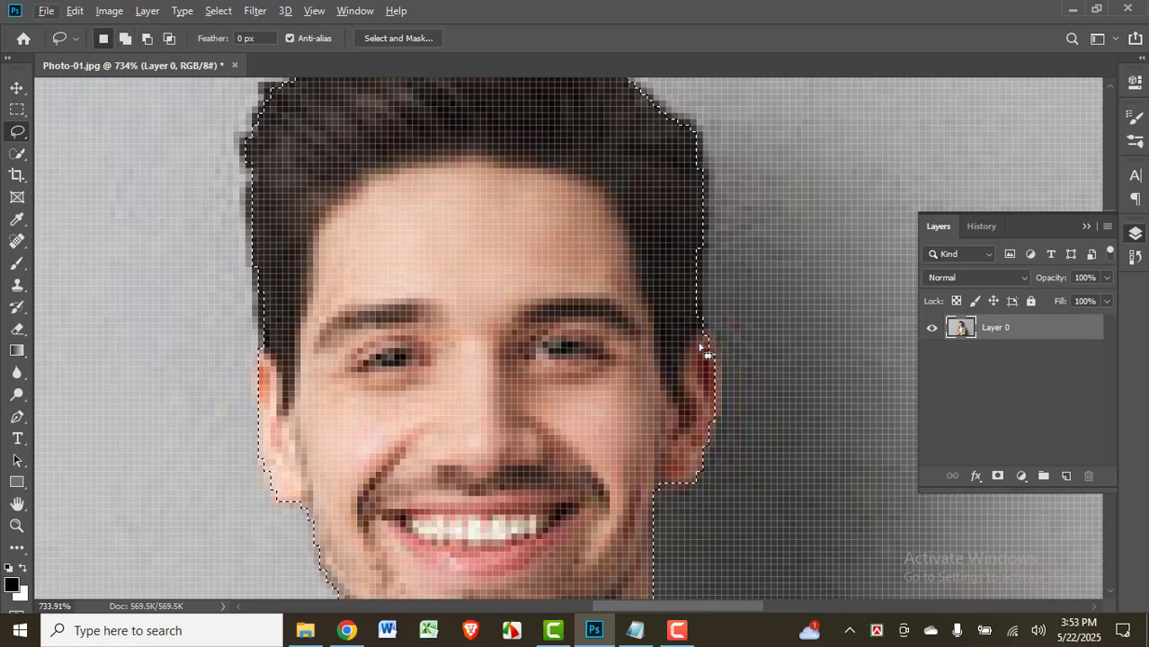
pyautogui.press('shift')
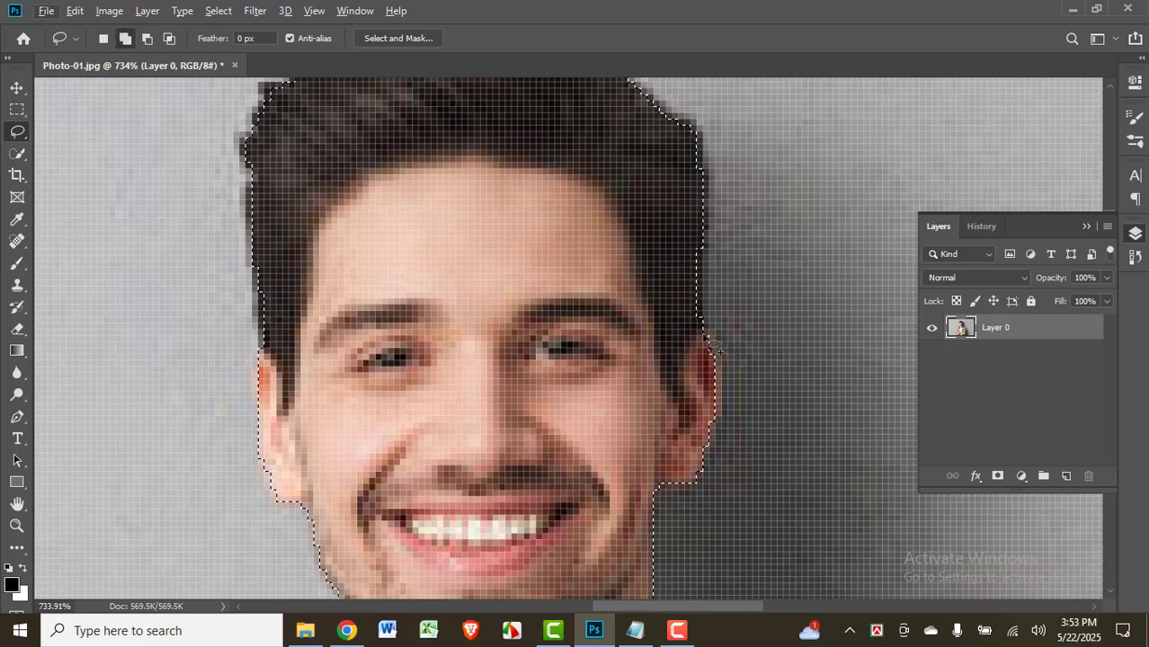
pyautogui.press('shift')
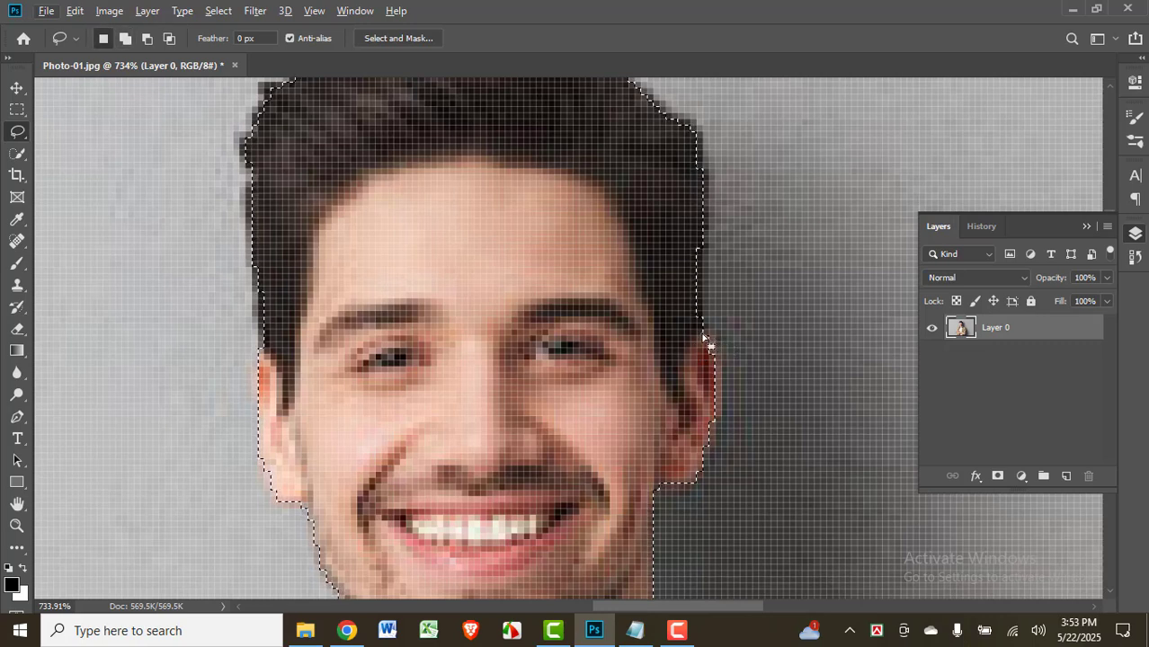
pyautogui.press('shift')
pyautogui.press('shift')
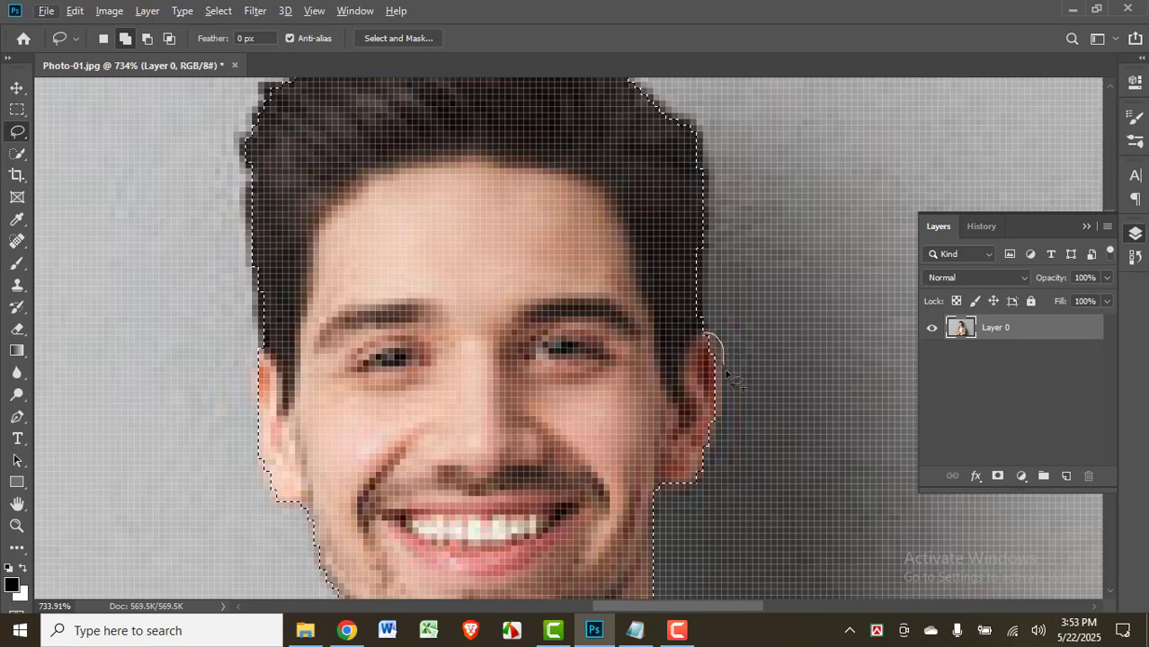
pyautogui.moveTo(725, 372); pyautogui.dragTo(725, 415)
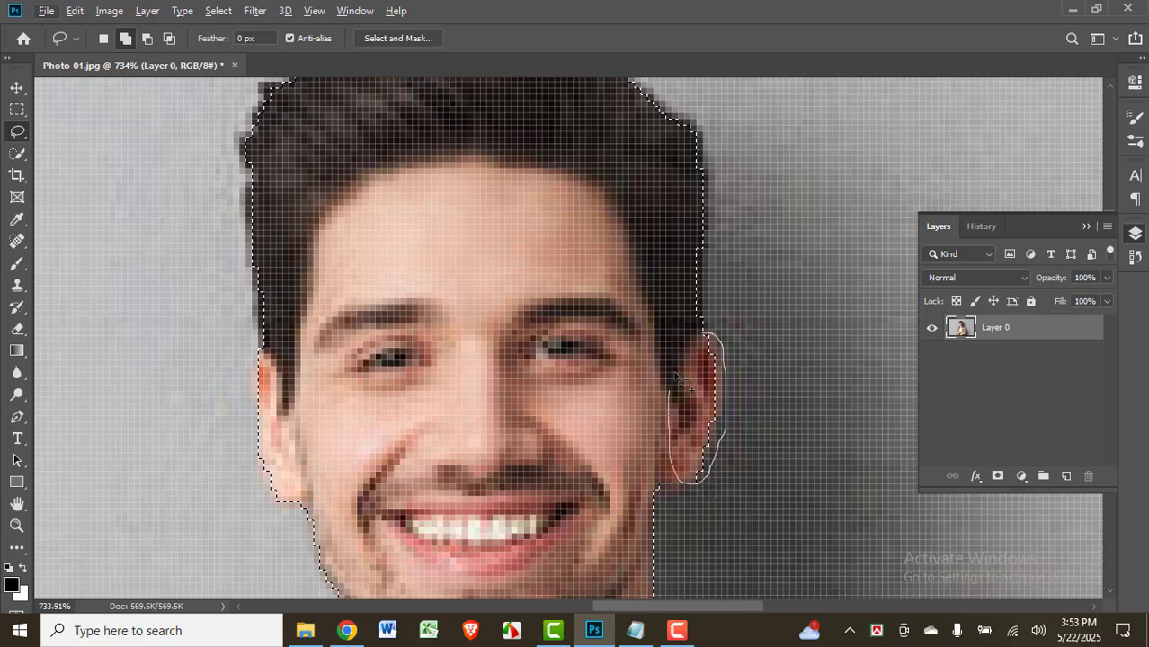
pyautogui.moveTo(707, 342); pyautogui.dragTo(707, 343)
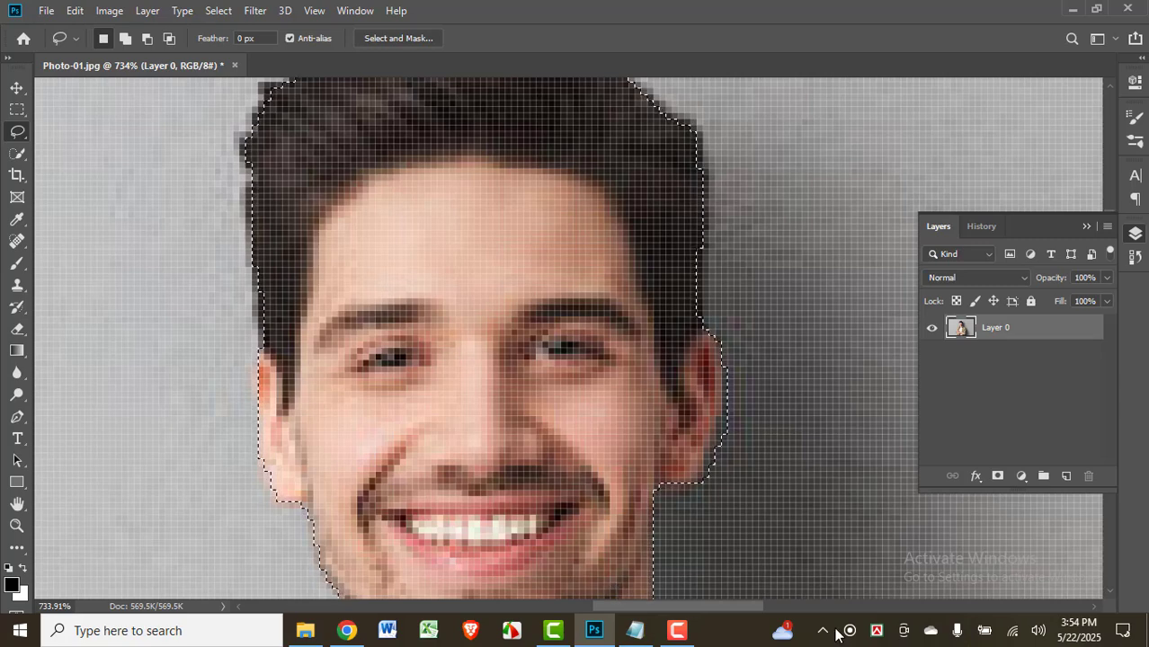
# - Subtract the excess background beside the lower part of the shadow-side ear from the selection with the Lasso Tool
pyautogui.scroll(1, 732, 379)
pyautogui.scroll(-5, 729, 374)
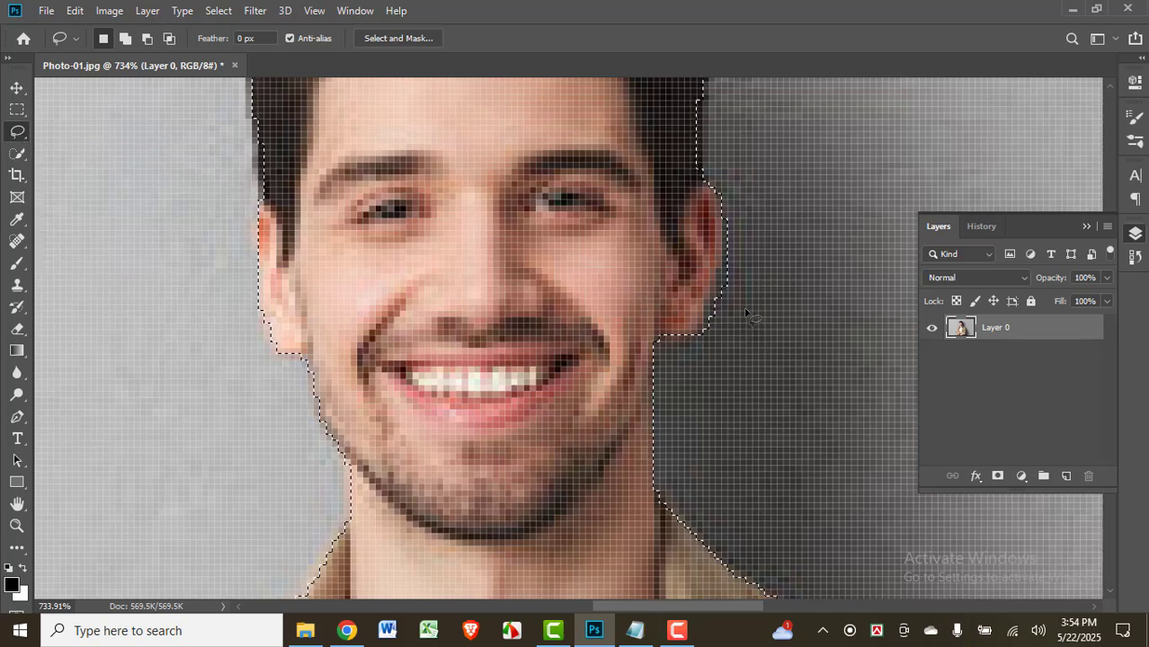
pyautogui.press('alt')
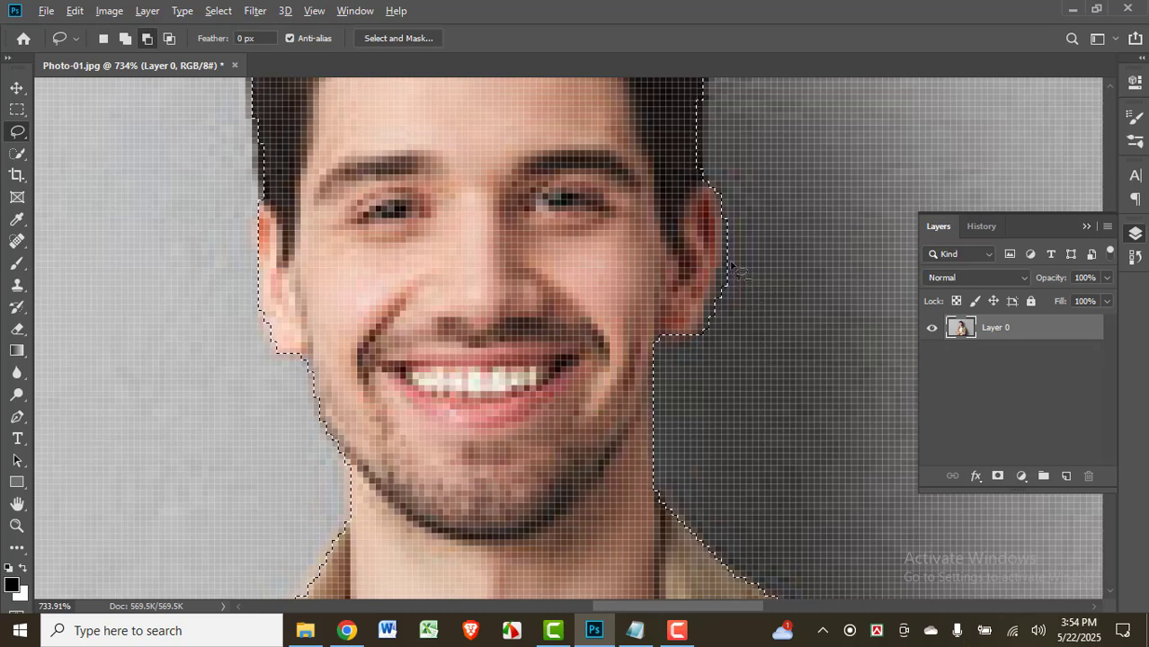
pyautogui.moveTo(728, 262); pyautogui.dragTo(726, 275)
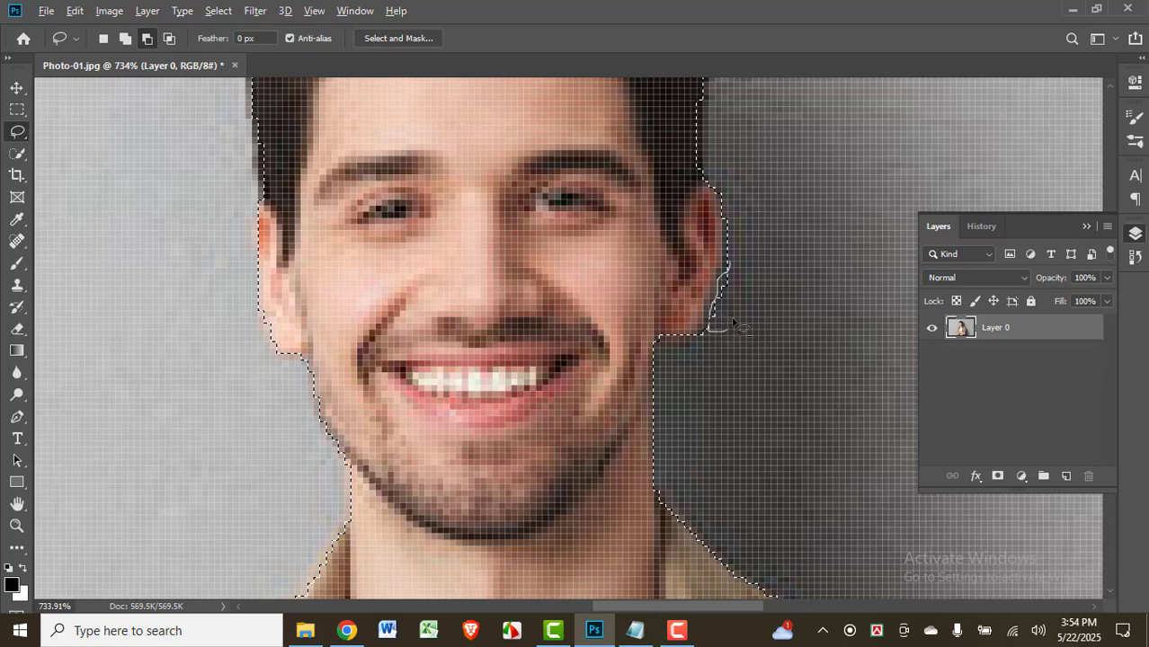
pyautogui.moveTo(731, 270); pyautogui.dragTo(728, 272)
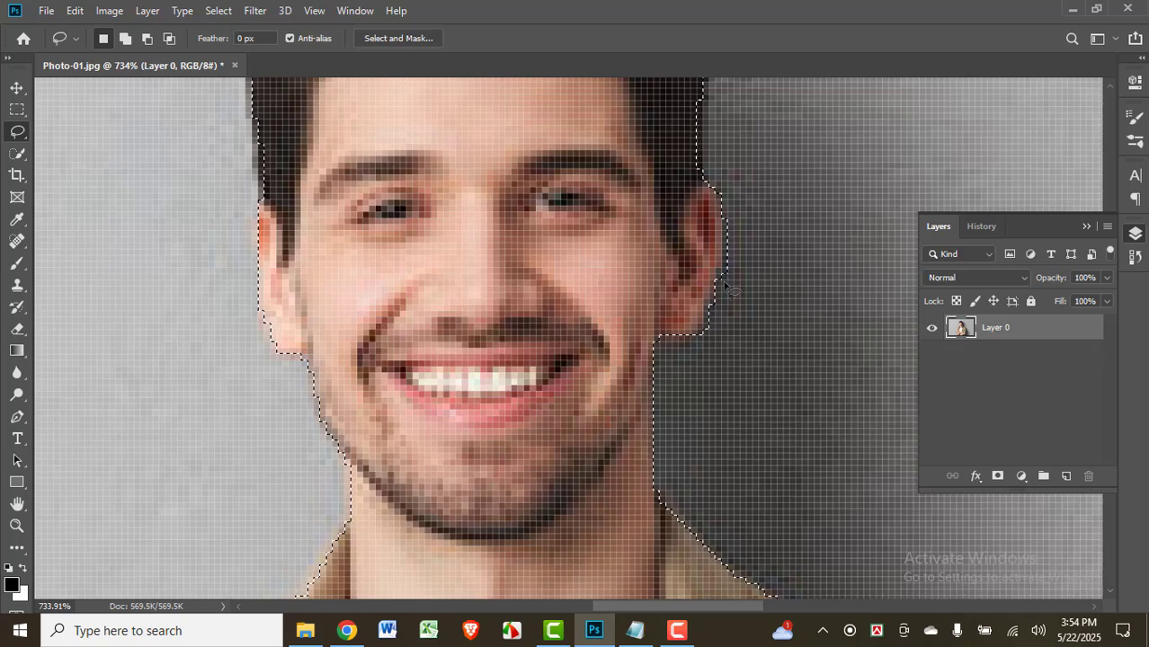
# - Add the missing hair edges along the top and sides of the head to the selection with the Lasso Tool
pyautogui.scroll(2, 729, 287)
pyautogui.scroll(2, 704, 223)
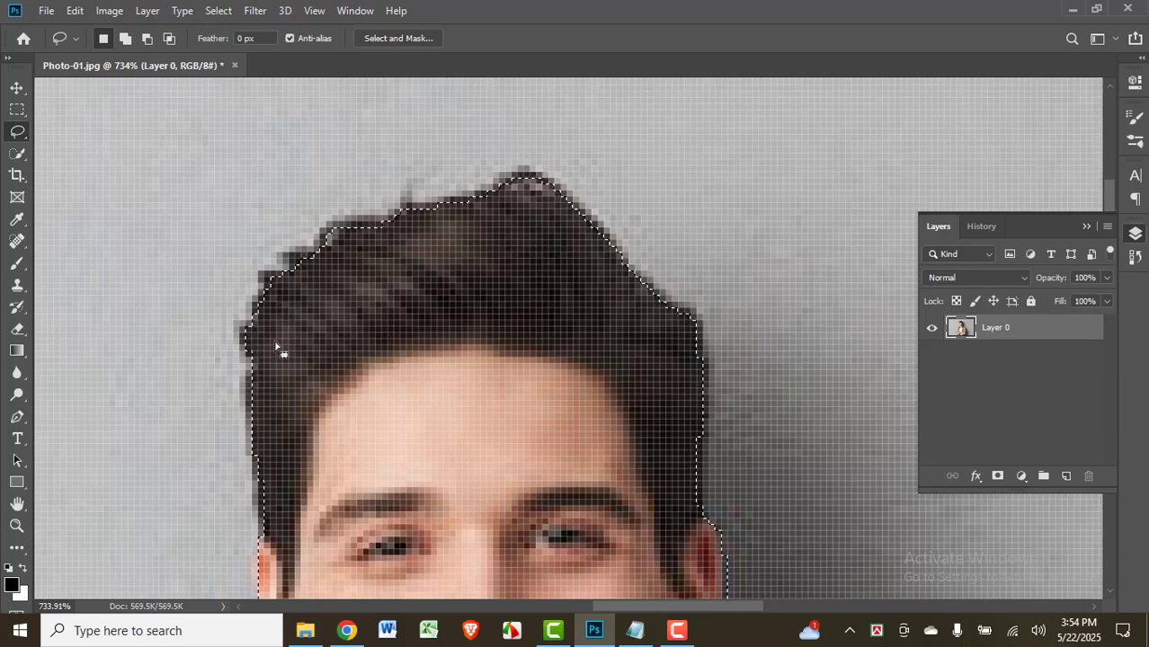
pyautogui.press('shift')
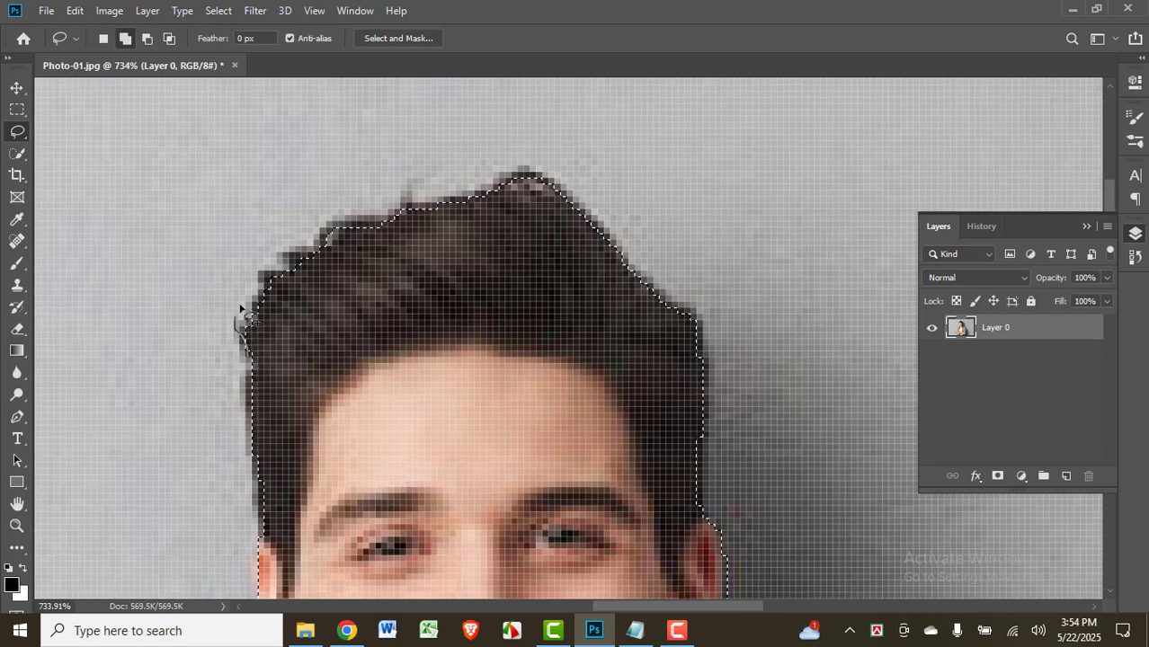
pyautogui.moveTo(286, 262); pyautogui.dragTo(340, 228)
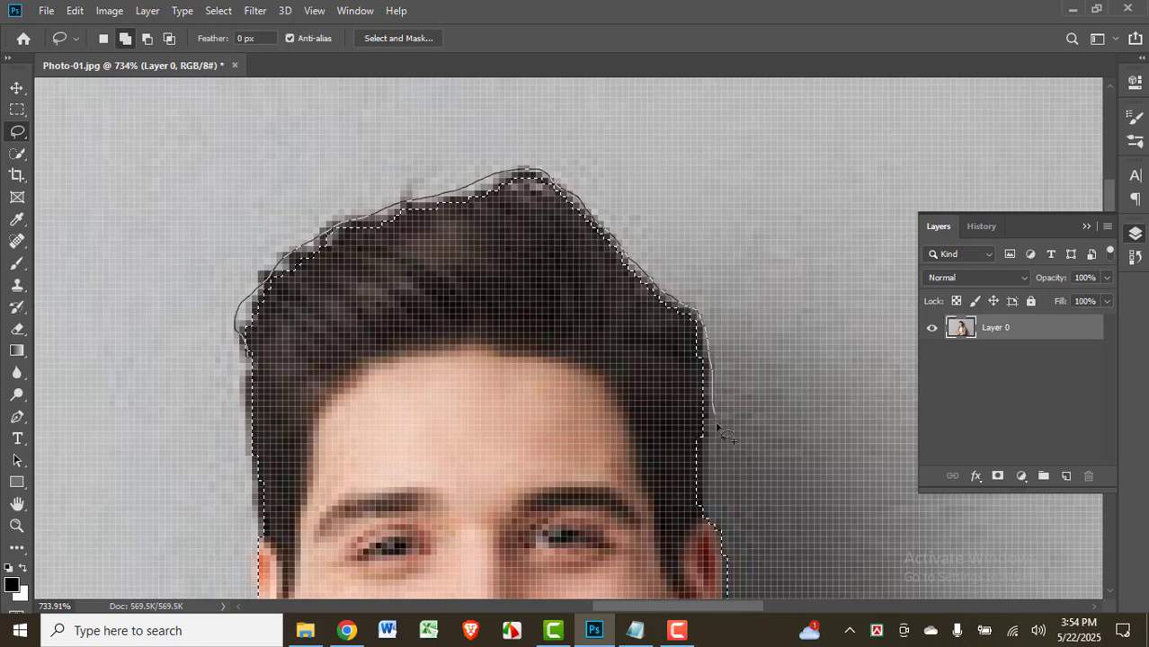
pyautogui.moveTo(712, 460)
pyautogui.mouseDown()
pyautogui.moveTo(649, 356)
pyautogui.moveTo(534, 309)
pyautogui.moveTo(260, 358)
pyautogui.mouseUp()
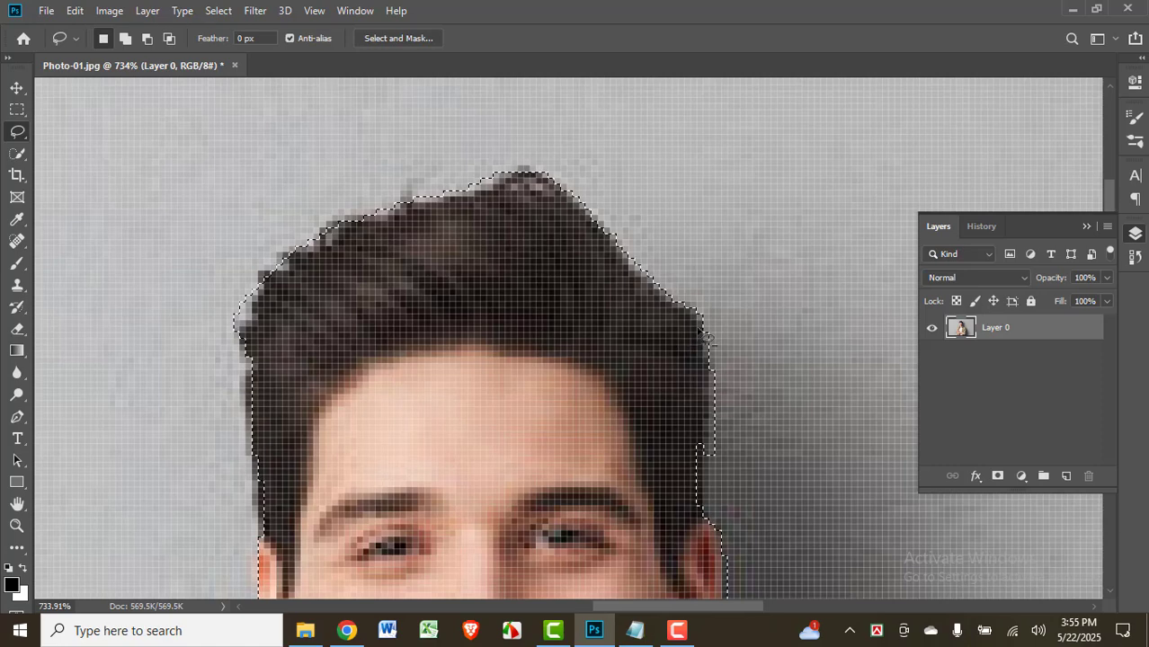
pyautogui.scroll(-5, 656, 339)
pyautogui.scroll(-3, 627, 349)
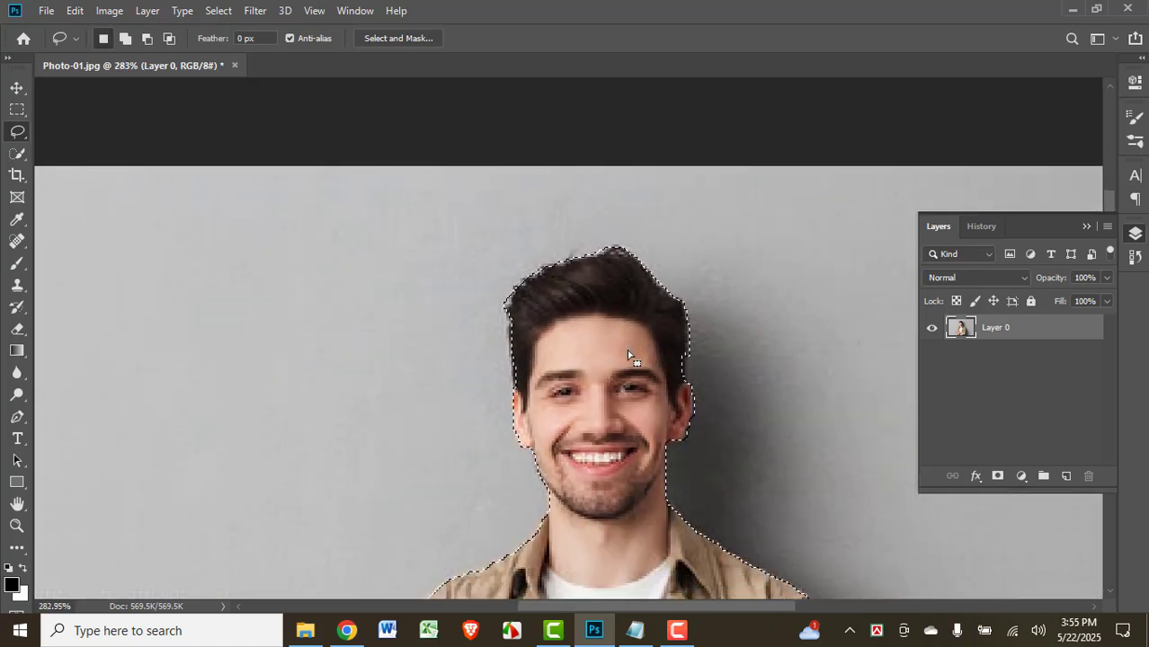
# - Cut the selected man out of the photo on Layer 0 and test-move the remaining grey background
pyautogui.press('v')
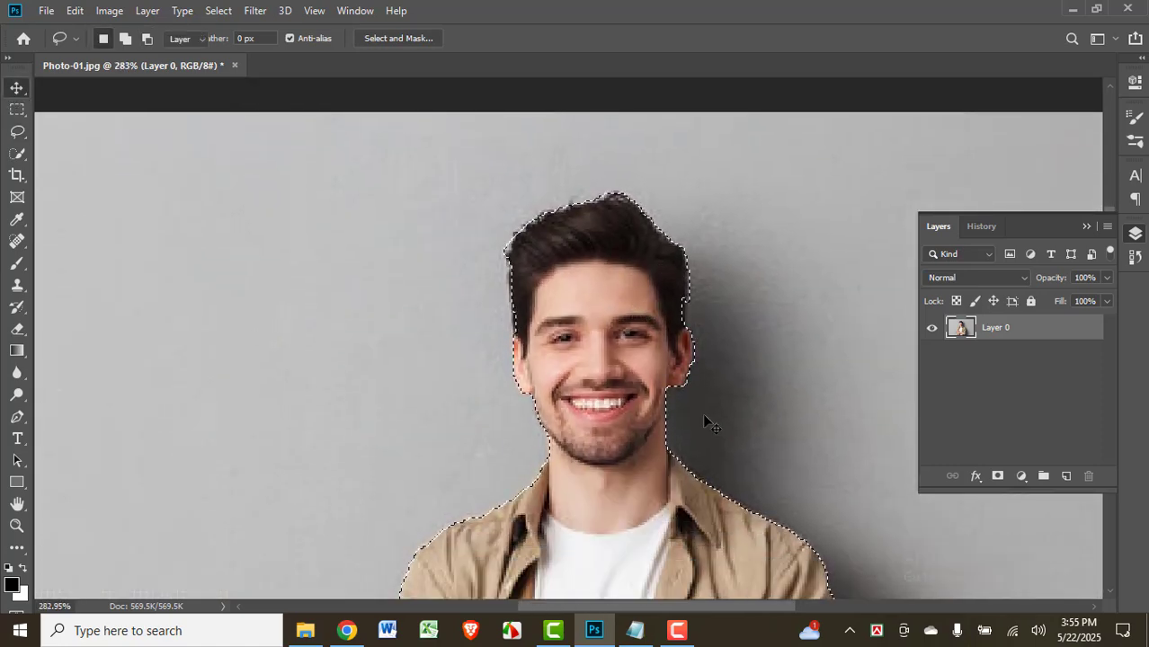
pyautogui.scroll(-3, 663, 382)
pyautogui.scroll(-2, 662, 382)
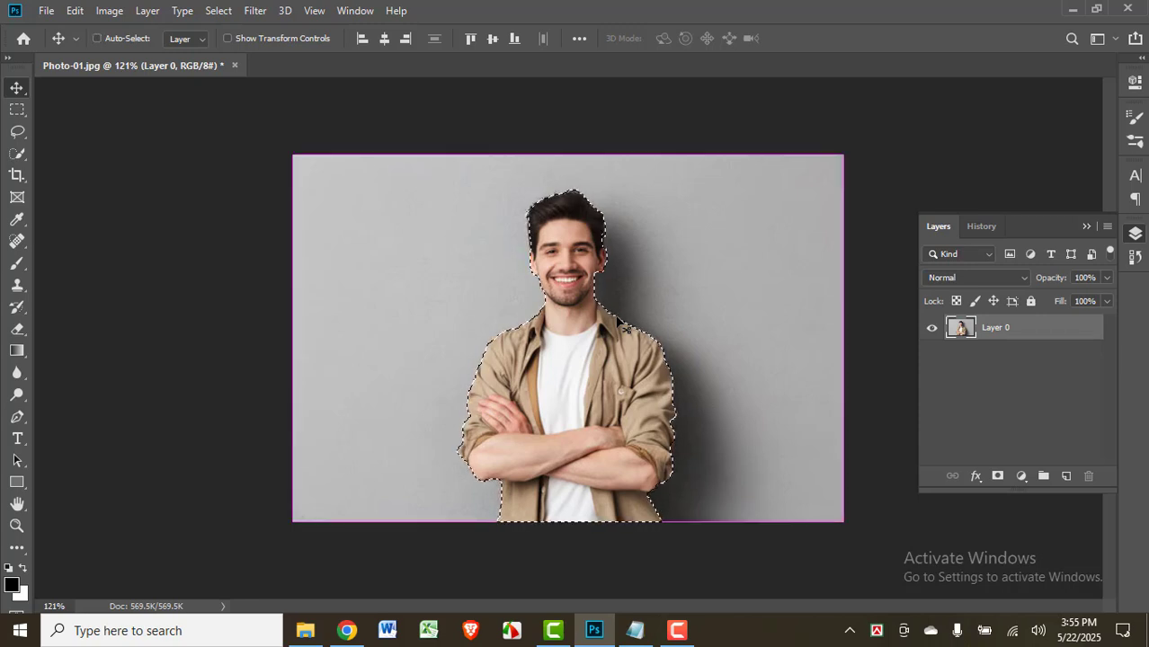
pyautogui.hotkey('ctrl', 'x')
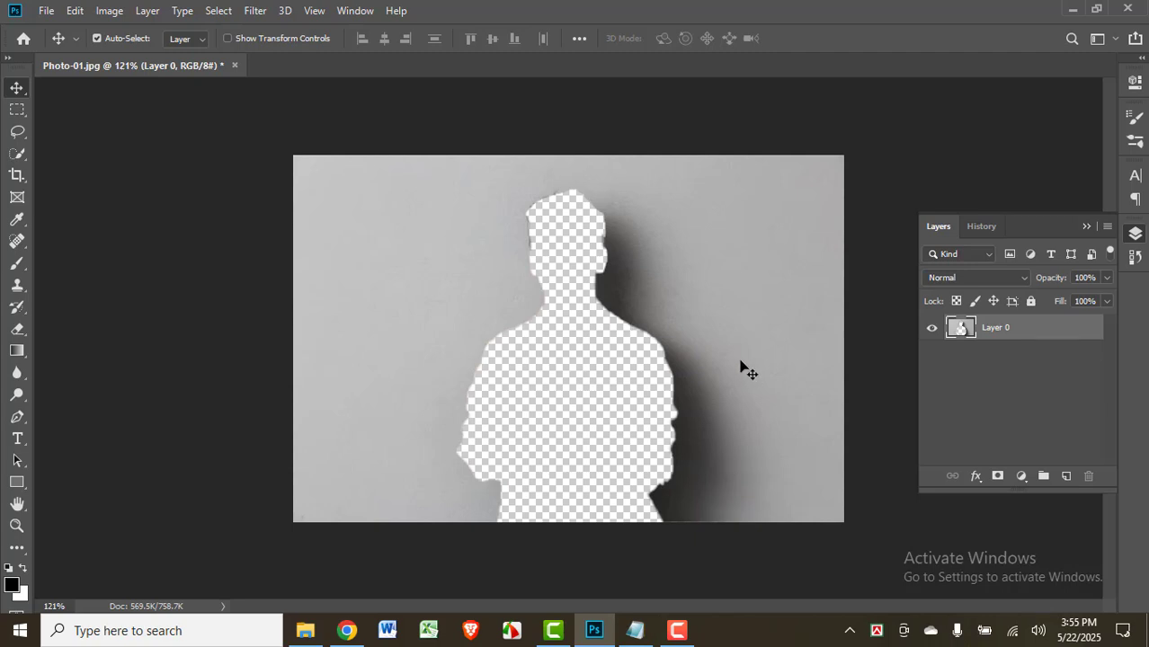
pyautogui.moveTo(728, 366); pyautogui.dragTo(736, 286)
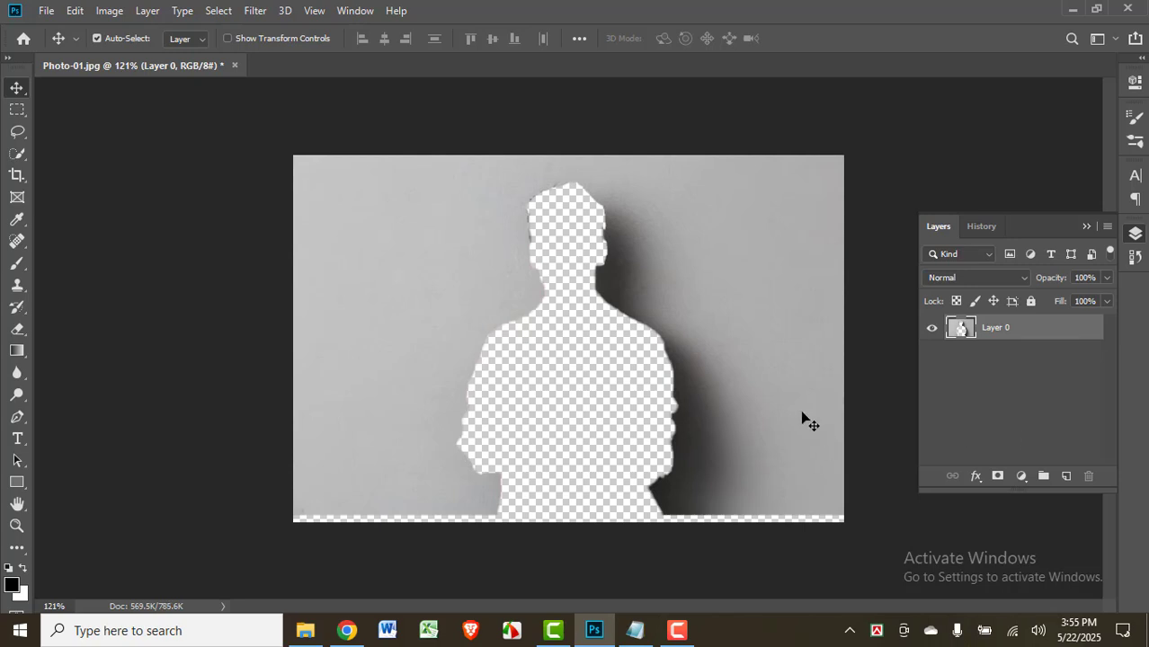
pyautogui.moveTo(803, 417); pyautogui.dragTo(603, 136)
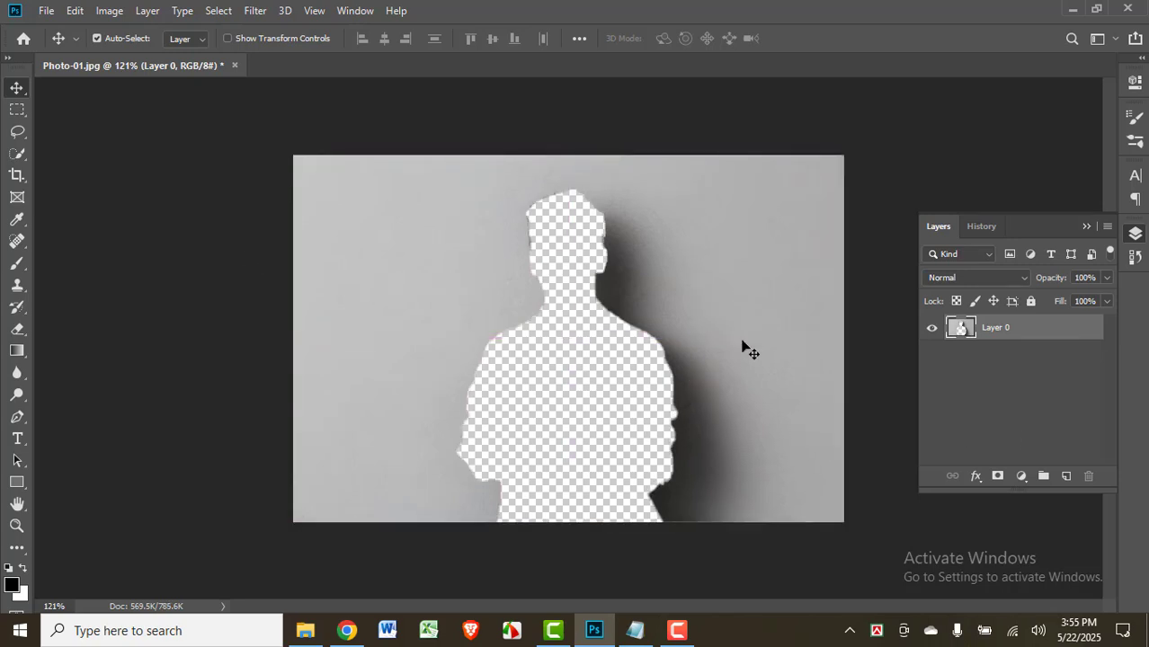
# - Add a solid colour fill layer above the photo layer with the colour ffffff
pyautogui.click(1021, 477)
pyautogui.click(1013, 186)
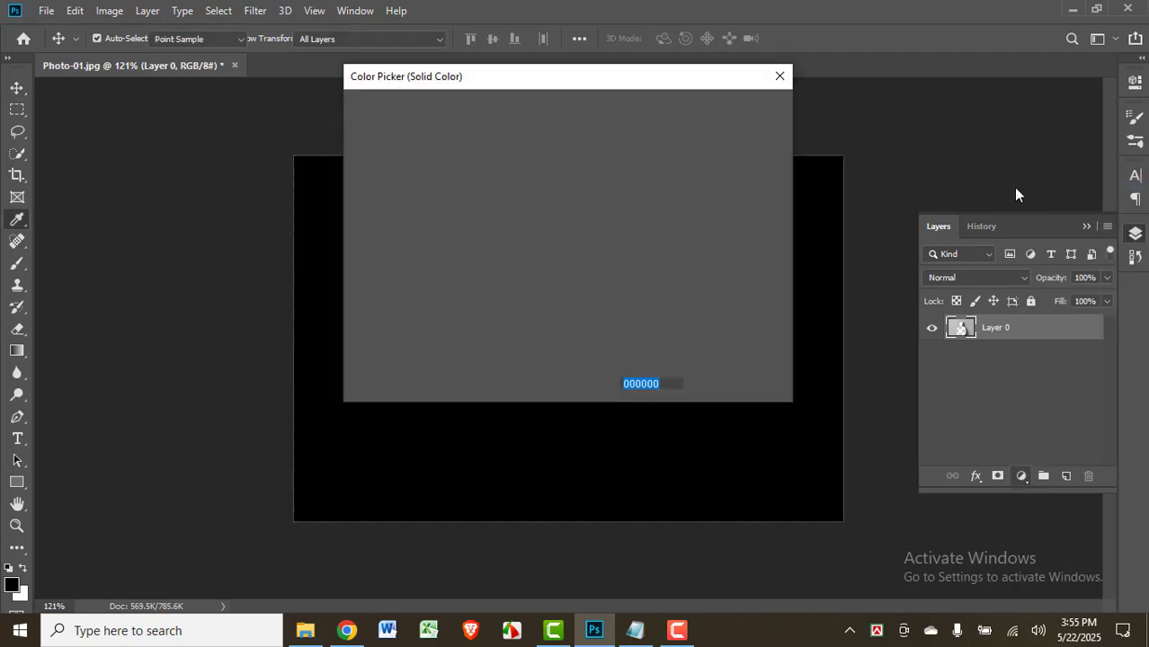
pyautogui.write('ffffff')
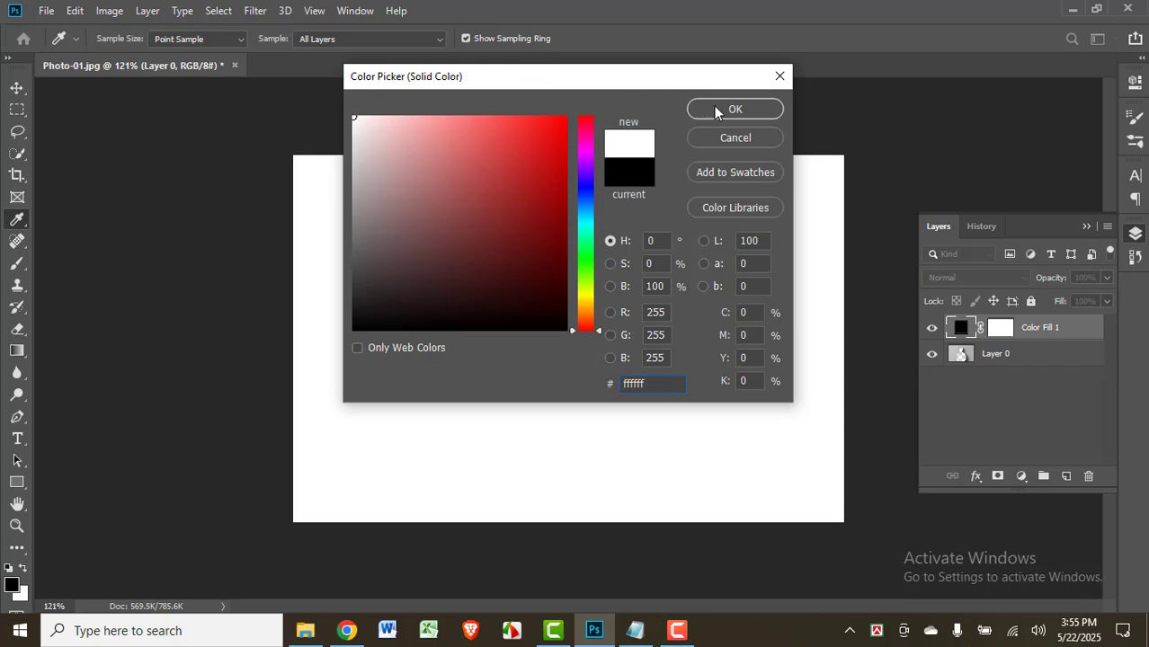
pyautogui.click(716, 109)
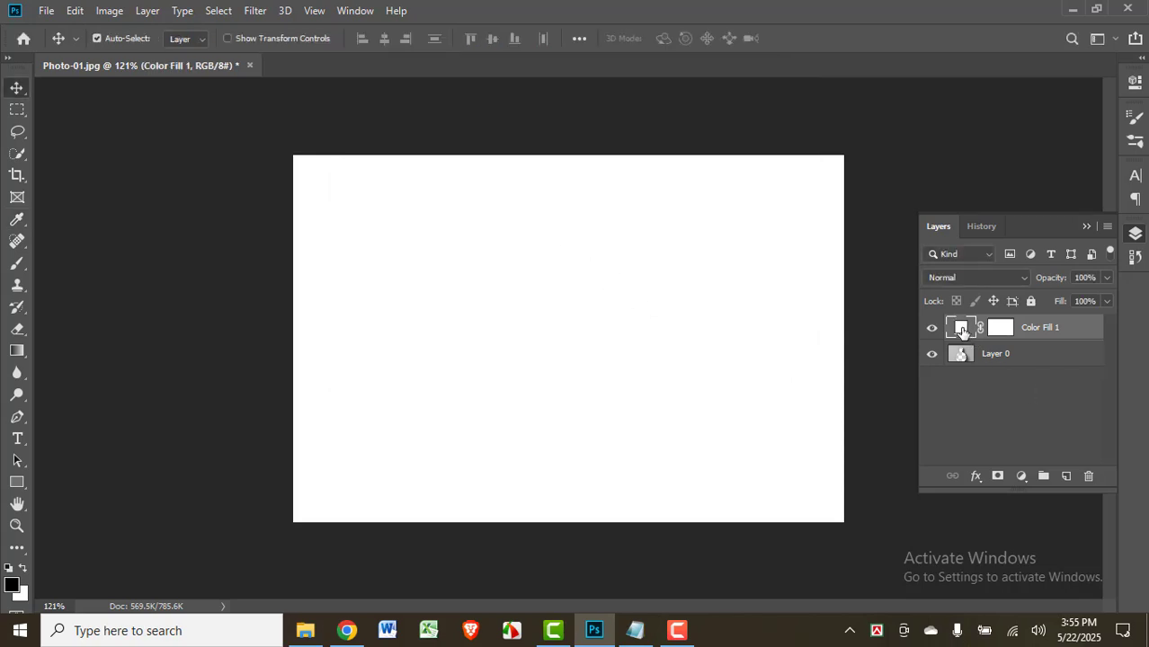
# - Change the solid colour fill layer to a bright blue, 357cff
pyautogui.doubleClick(961, 328)
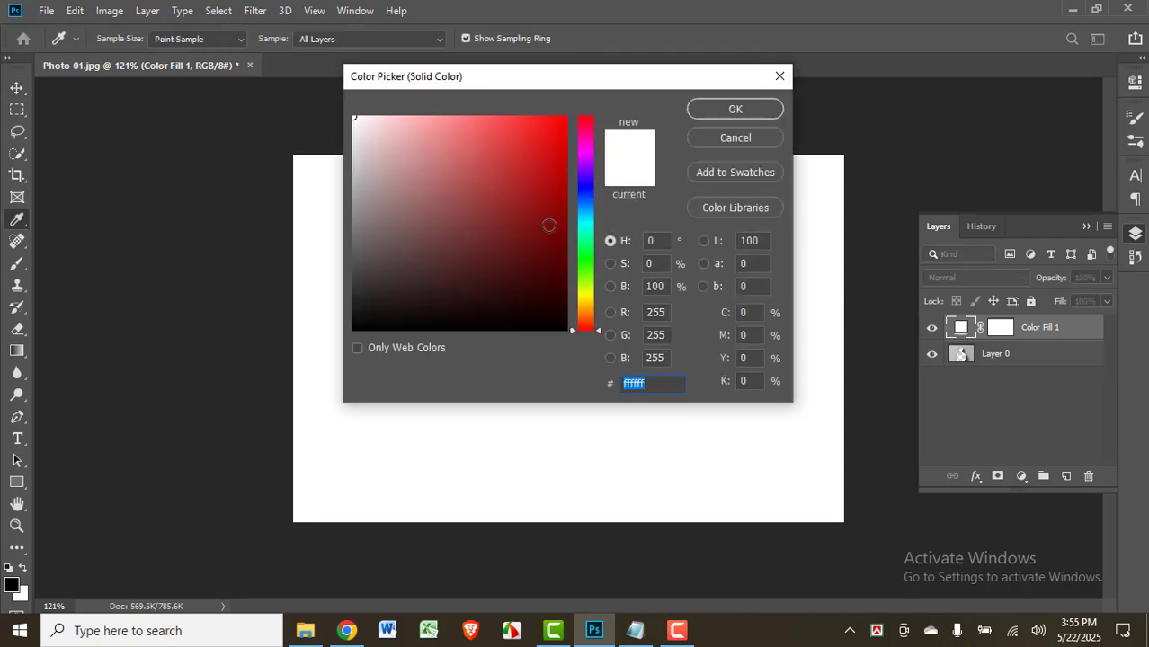
pyautogui.click(578, 200)
pyautogui.moveTo(505, 220); pyautogui.dragTo(521, 104)
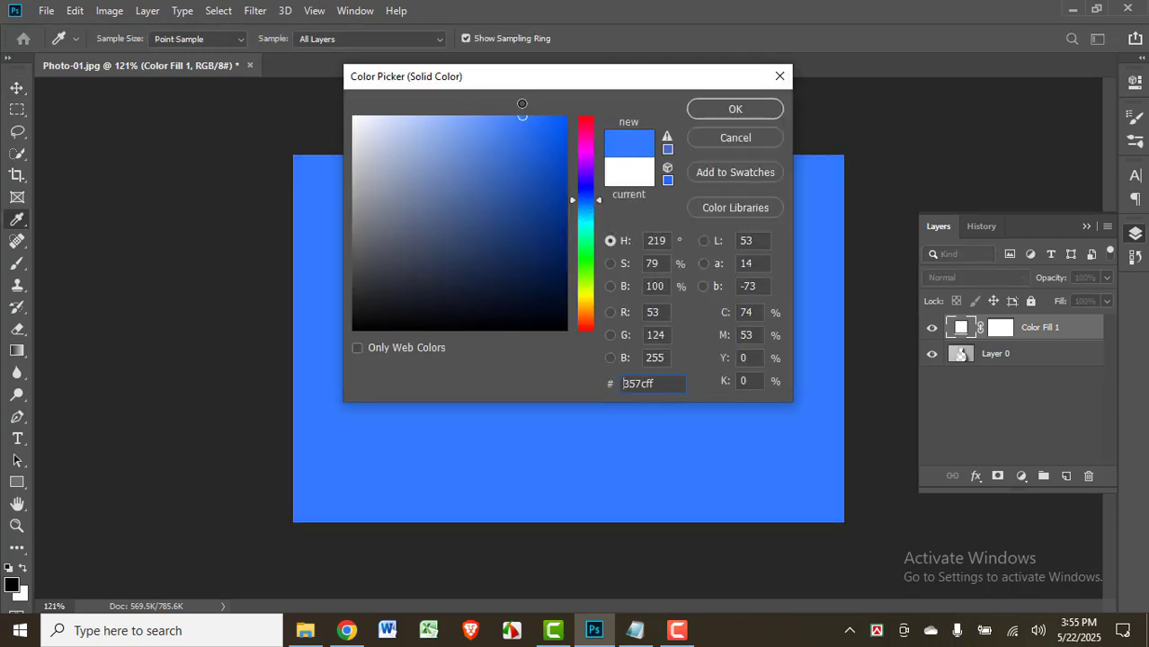
pyautogui.click(745, 111)
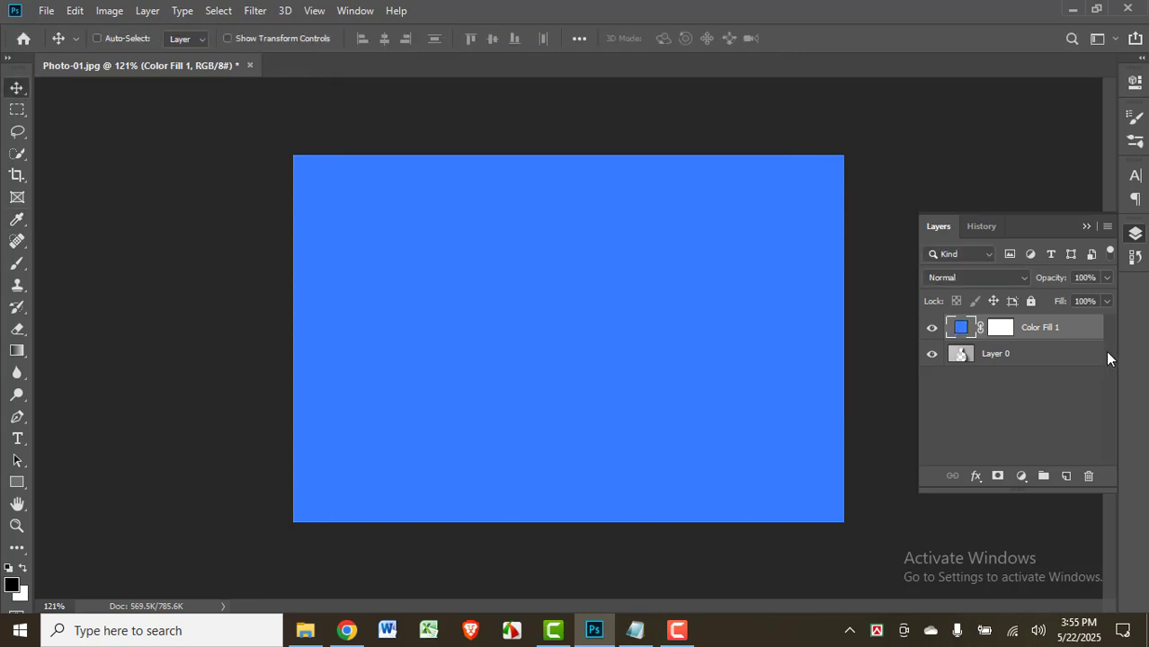
# - Paste the cut-out man above the blue fill layer and align his lower edge with the canvas bottom
pyautogui.hotkey('ctrl', 'v')
pyautogui.moveTo(571, 366); pyautogui.dragTo(565, 400)
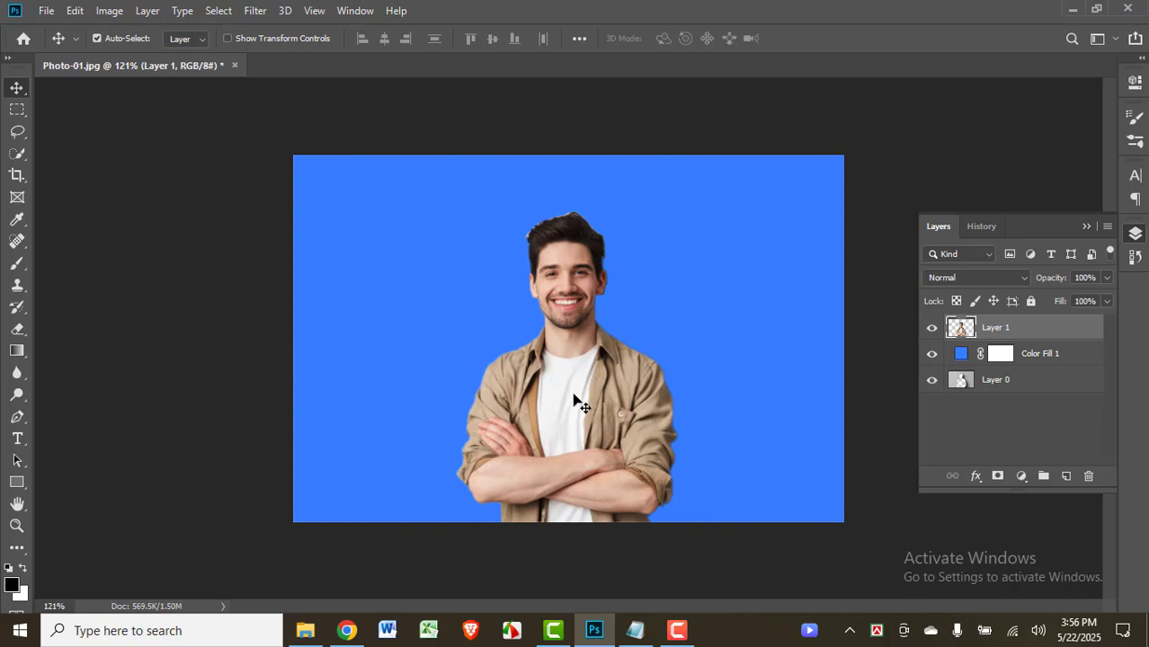
# - Erase the light background fringe along the top and sides of the man's hair with the Eraser Tool at size 6
pyautogui.scroll(3, 564, 315)
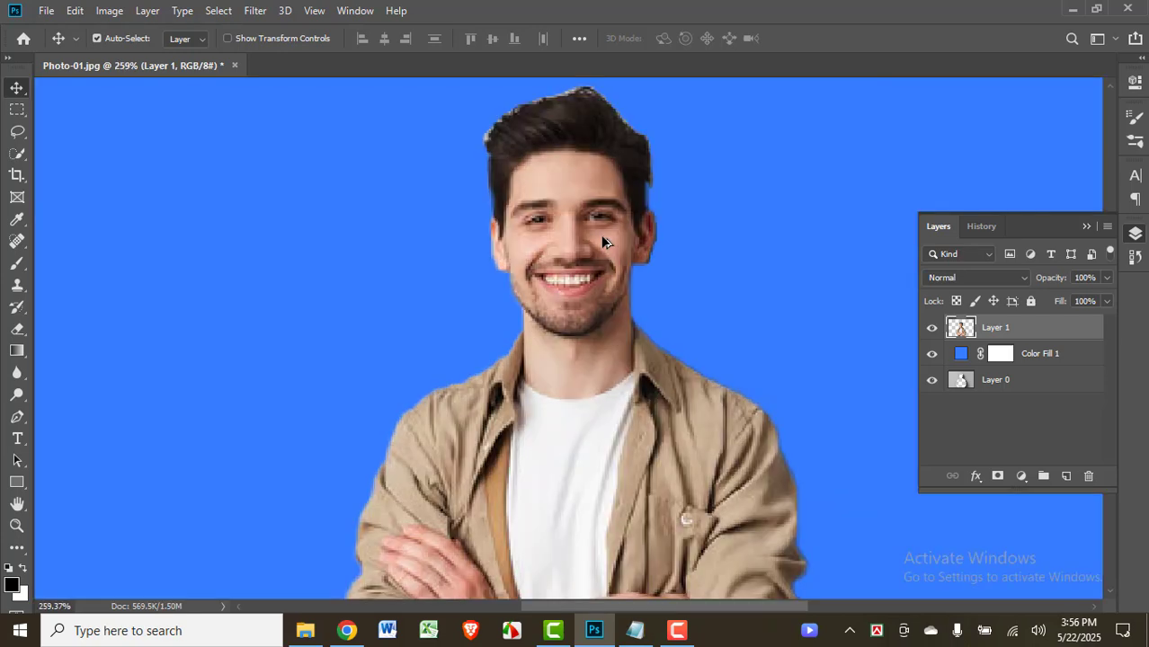
pyautogui.scroll(2, 593, 236)
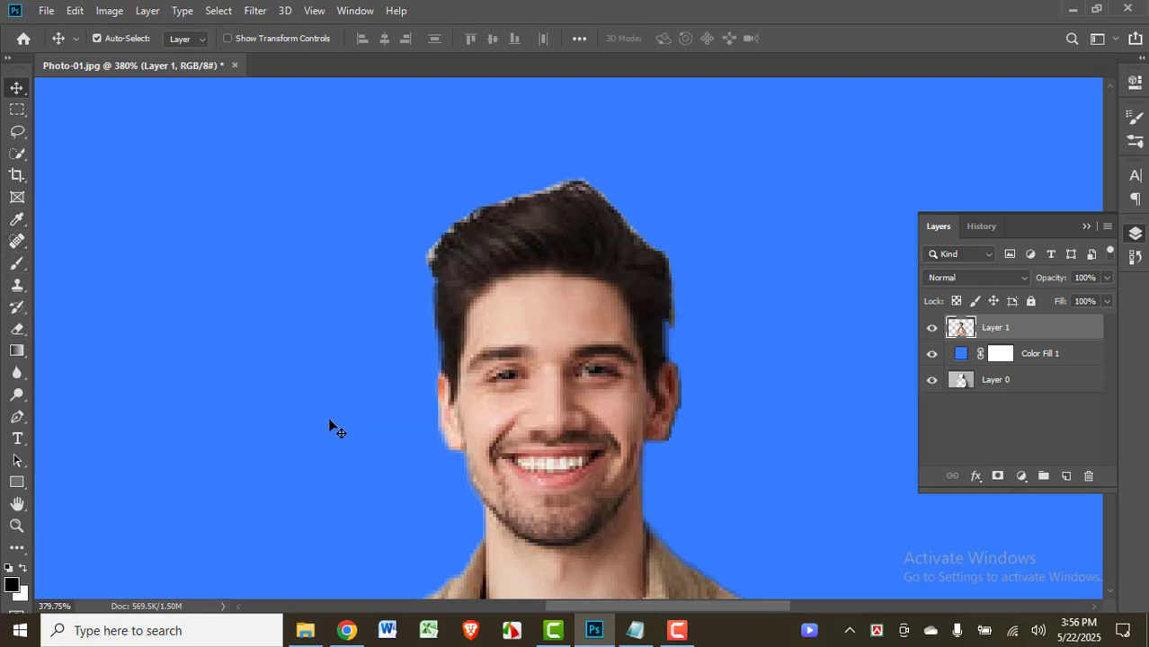
pyautogui.press('e')
pyautogui.rightClick(19, 334)
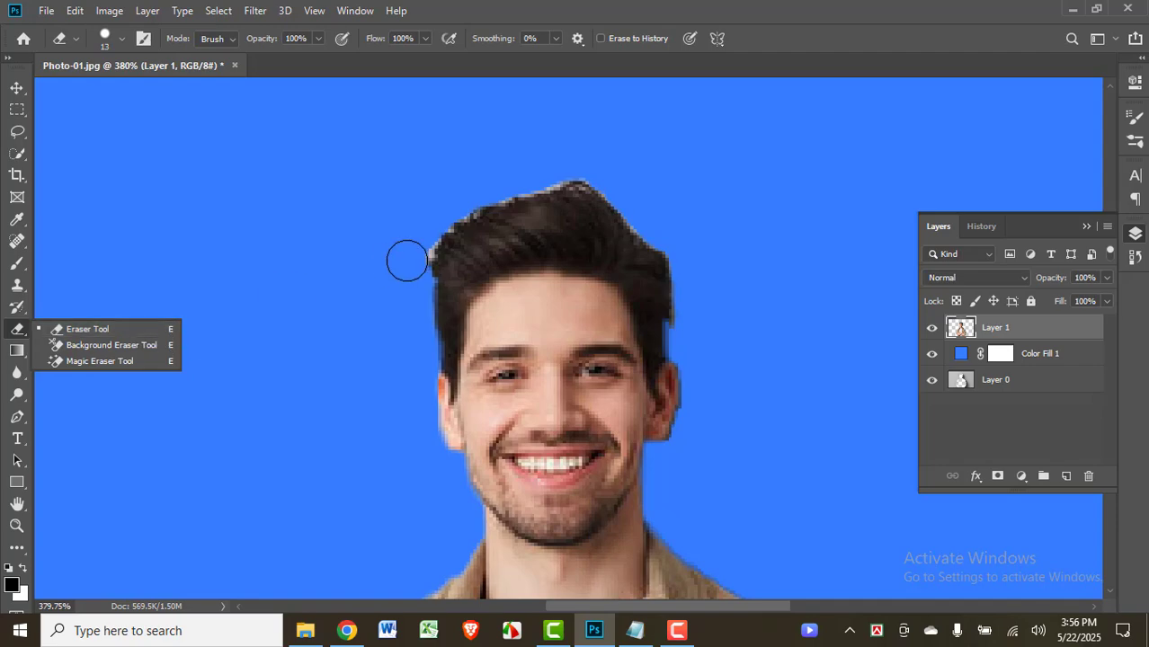
pyautogui.scroll(3, 408, 261)
pyautogui.scroll(1, 396, 247)
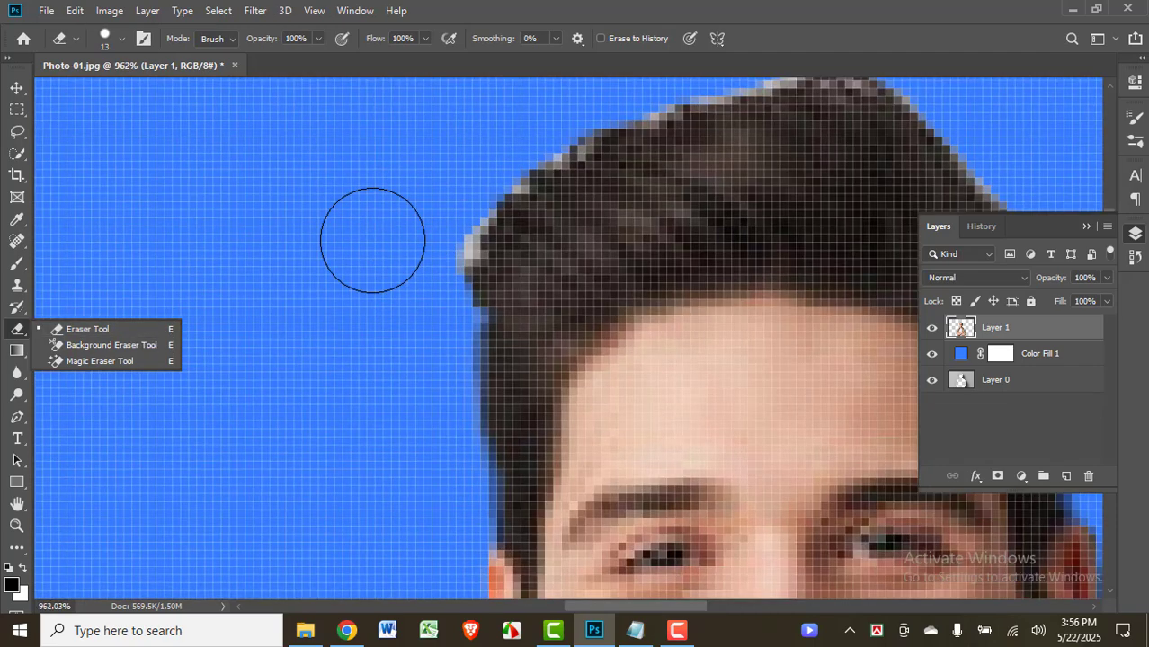
pyautogui.press('[')
pyautogui.press('[')
pyautogui.press('[')
pyautogui.press('[')
pyautogui.press('[')
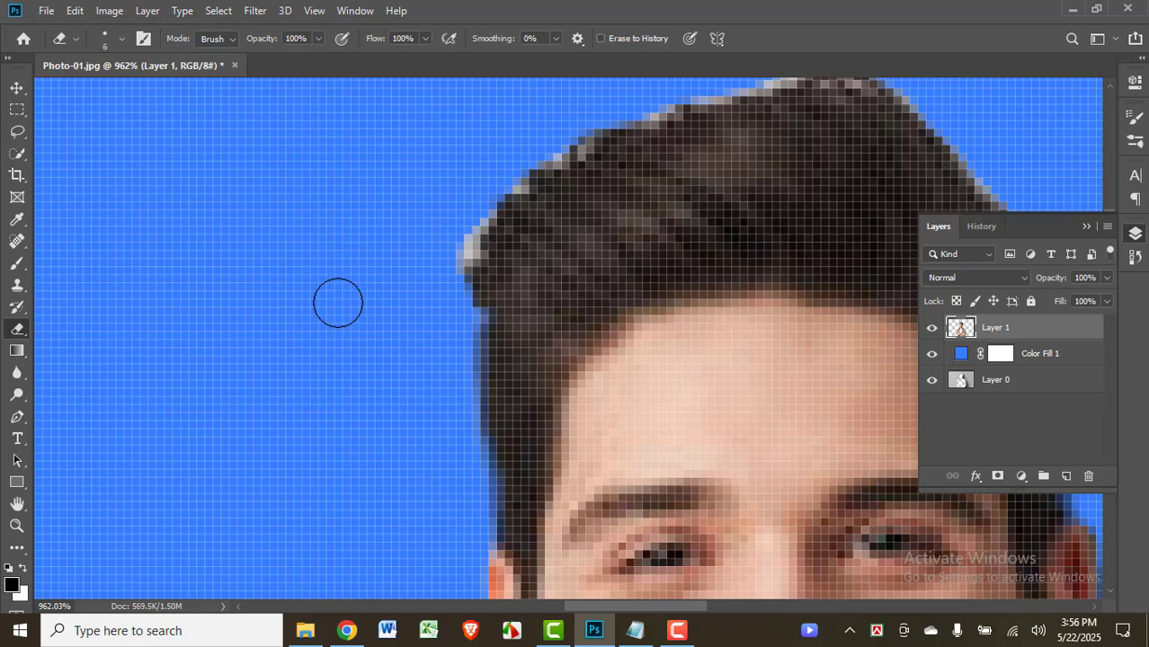
pyautogui.moveTo(459, 267)
pyautogui.mouseDown()
pyautogui.moveTo(287, 371)
pyautogui.moveTo(280, 351)
pyautogui.moveTo(322, 266)
pyautogui.moveTo(287, 315)
pyautogui.moveTo(277, 365)
pyautogui.moveTo(318, 272)
pyautogui.moveTo(455, 200)
pyautogui.moveTo(636, 155)
pyautogui.moveTo(765, 176)
pyautogui.moveTo(751, 163)
pyautogui.moveTo(751, 175)
pyautogui.moveTo(588, 283)
pyautogui.moveTo(476, 240)
pyautogui.mouseUp()
pyautogui.moveTo(566, 485)
pyautogui.mouseDown()
pyautogui.moveTo(587, 339)
pyautogui.moveTo(549, 286)
pyautogui.moveTo(593, 418)
pyautogui.moveTo(572, 475)
pyautogui.moveTo(583, 433)
pyautogui.moveTo(572, 448)
pyautogui.moveTo(565, 336)
pyautogui.moveTo(546, 303)
pyautogui.moveTo(611, 317)
pyautogui.mouseUp()
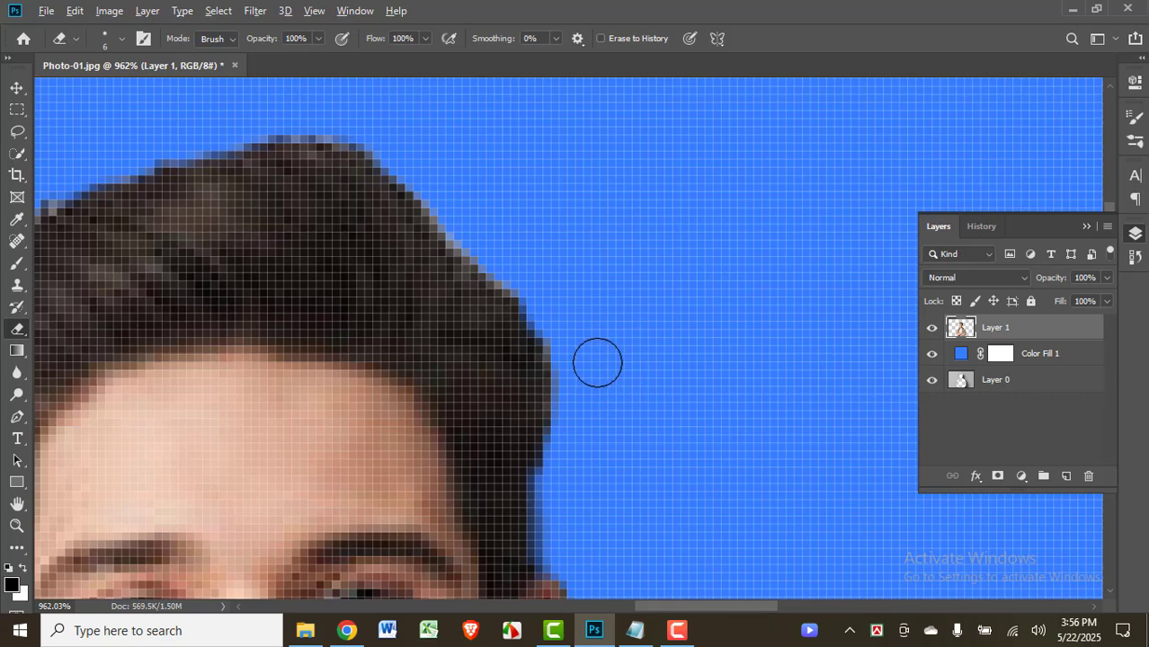
# - Erase the leftover fringe and protruding hair corner on the lit side of the head, and return to the Move Tool
pyautogui.scroll(-6, 595, 359)
pyautogui.scroll(6, 332, 360)
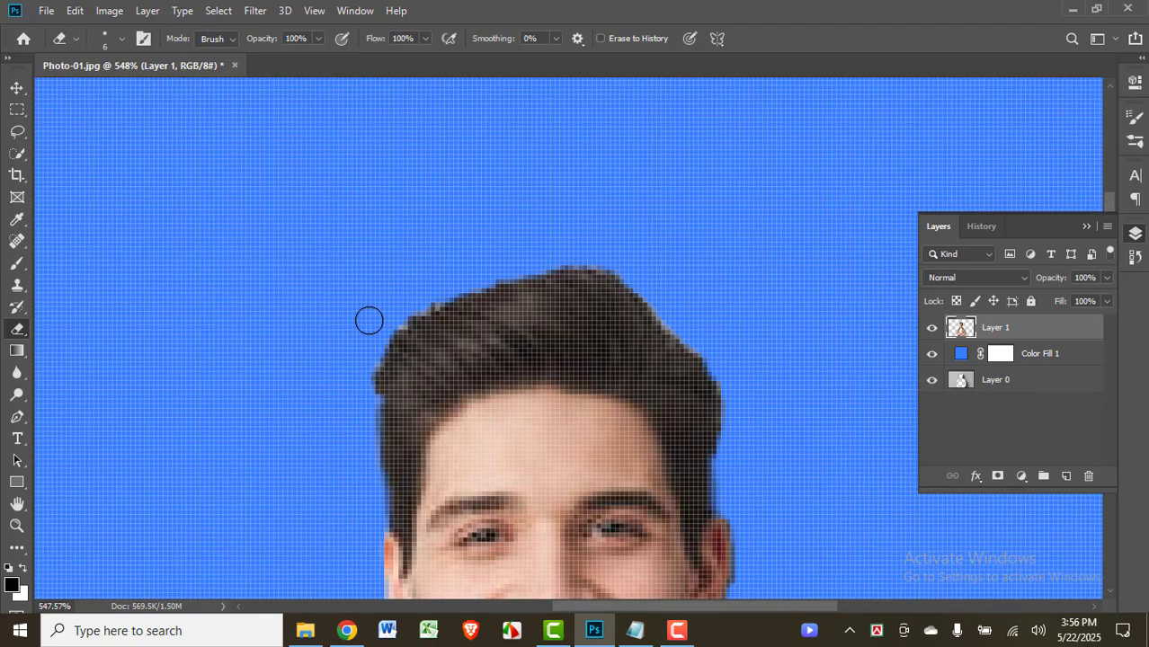
pyautogui.moveTo(415, 314); pyautogui.dragTo(472, 276)
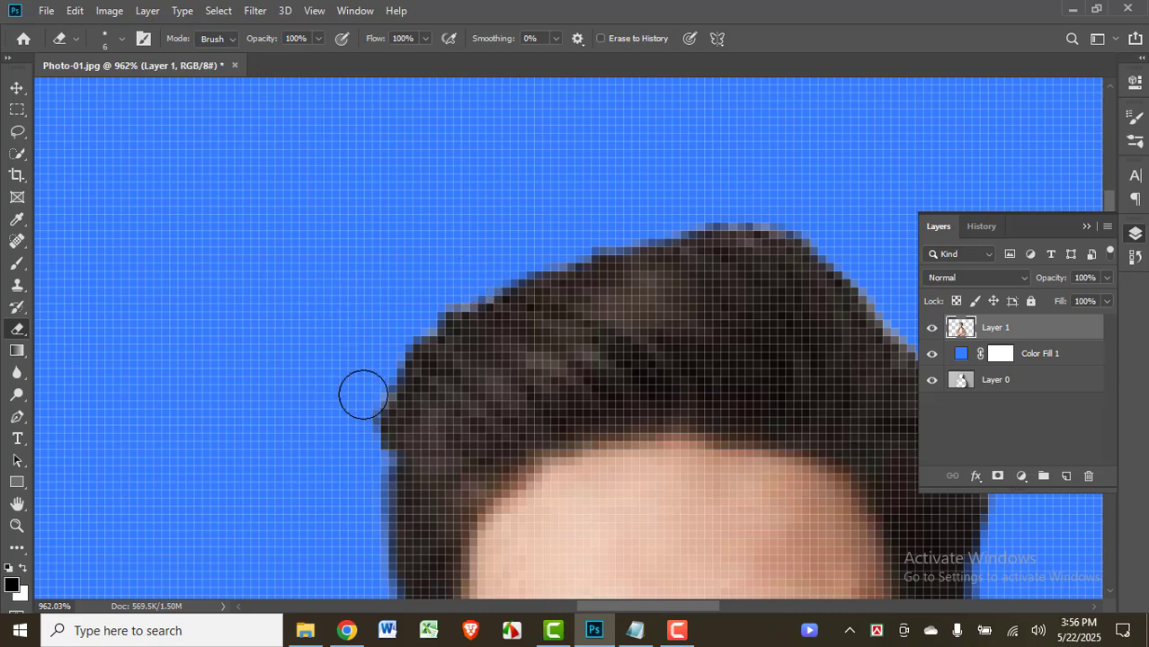
pyautogui.moveTo(362, 393); pyautogui.dragTo(365, 449)
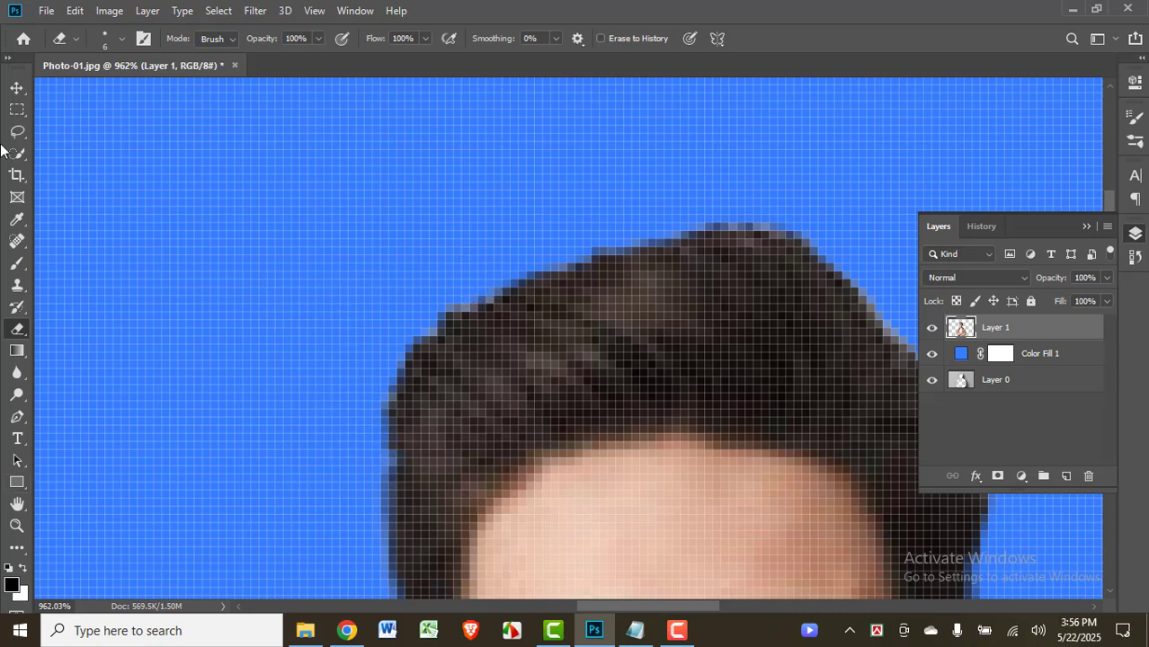
pyautogui.click(17, 87)
pyautogui.scroll(-6, 508, 401)
pyautogui.scroll(-3, 540, 395)
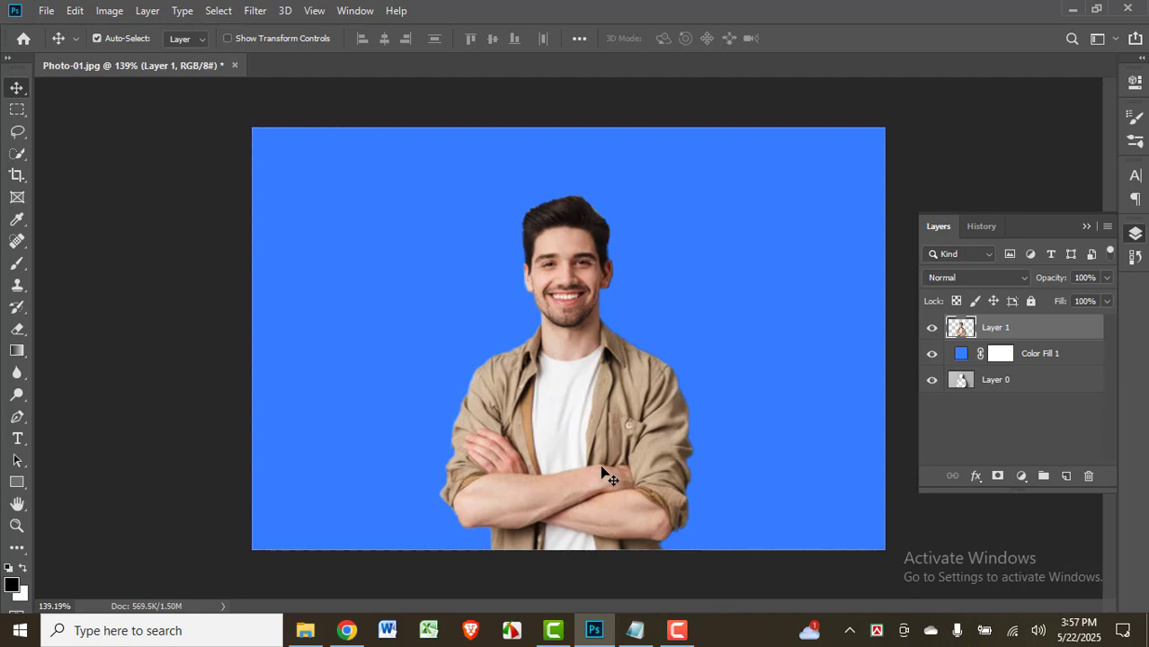
pyautogui.click(18, 153)
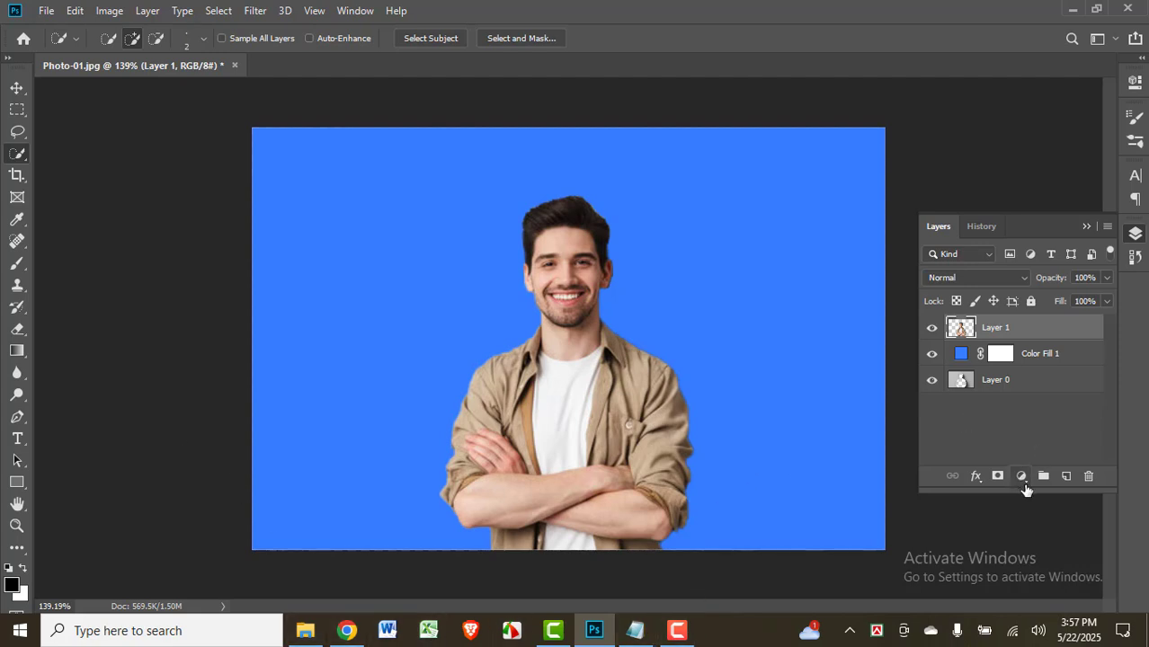
pyautogui.click(1021, 477)
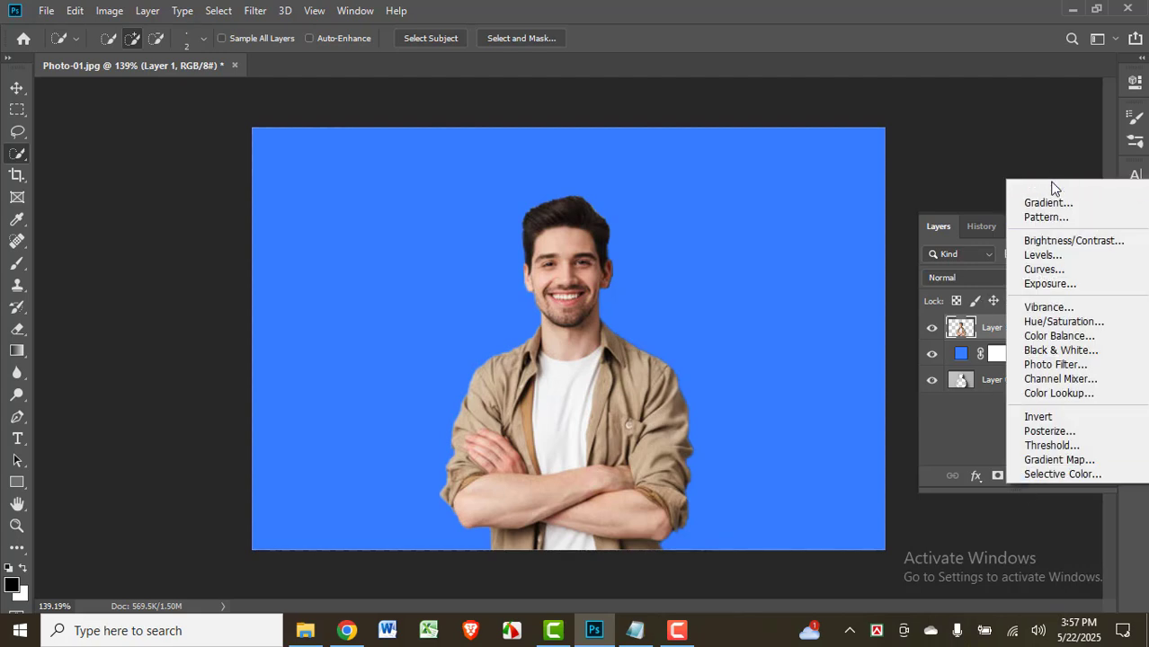
pyautogui.click(967, 360)
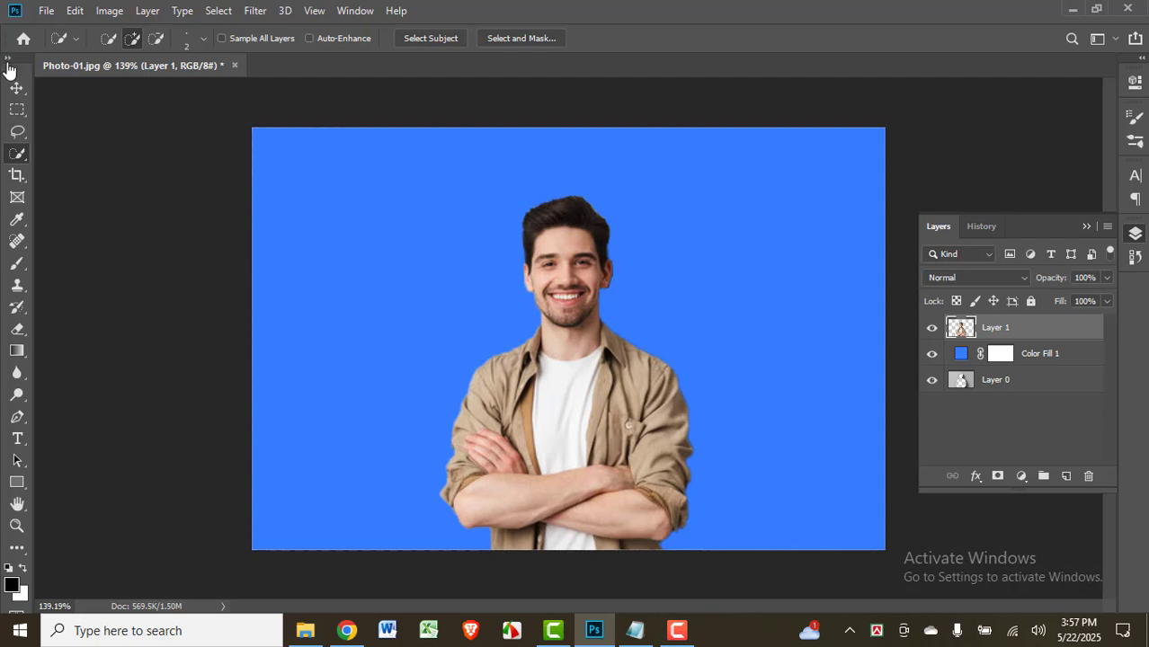
pyautogui.click(18, 87)
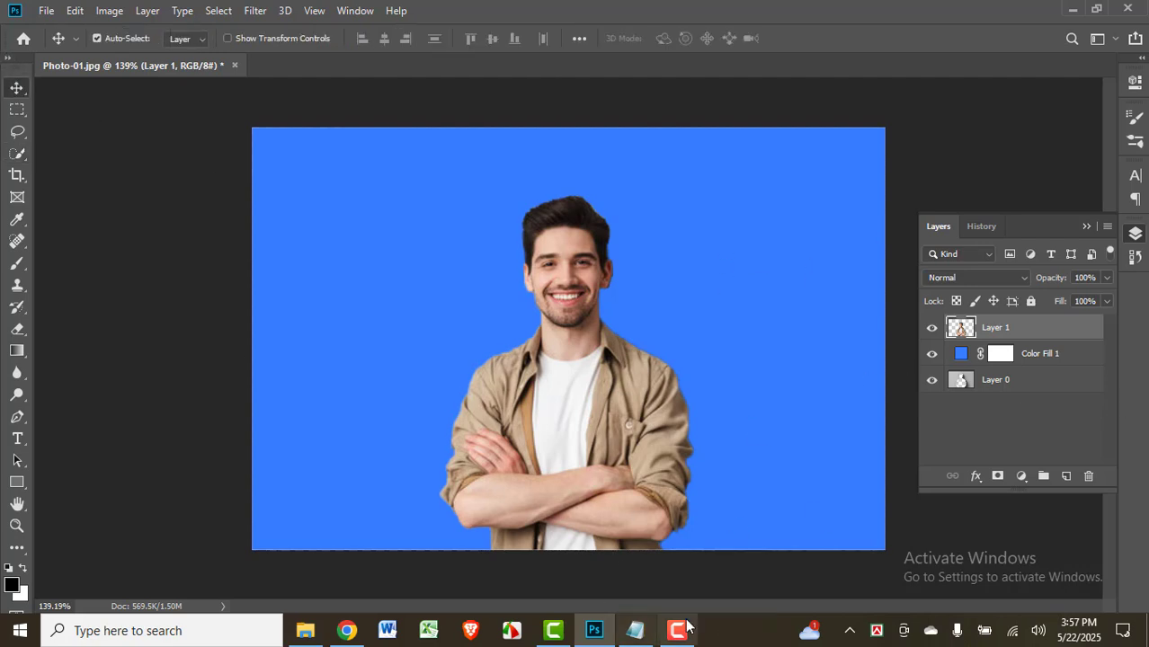
# - Close the edited photo without saving it and reopen the original Photo-01.jpg from the recent files
pyautogui.click(233, 64)
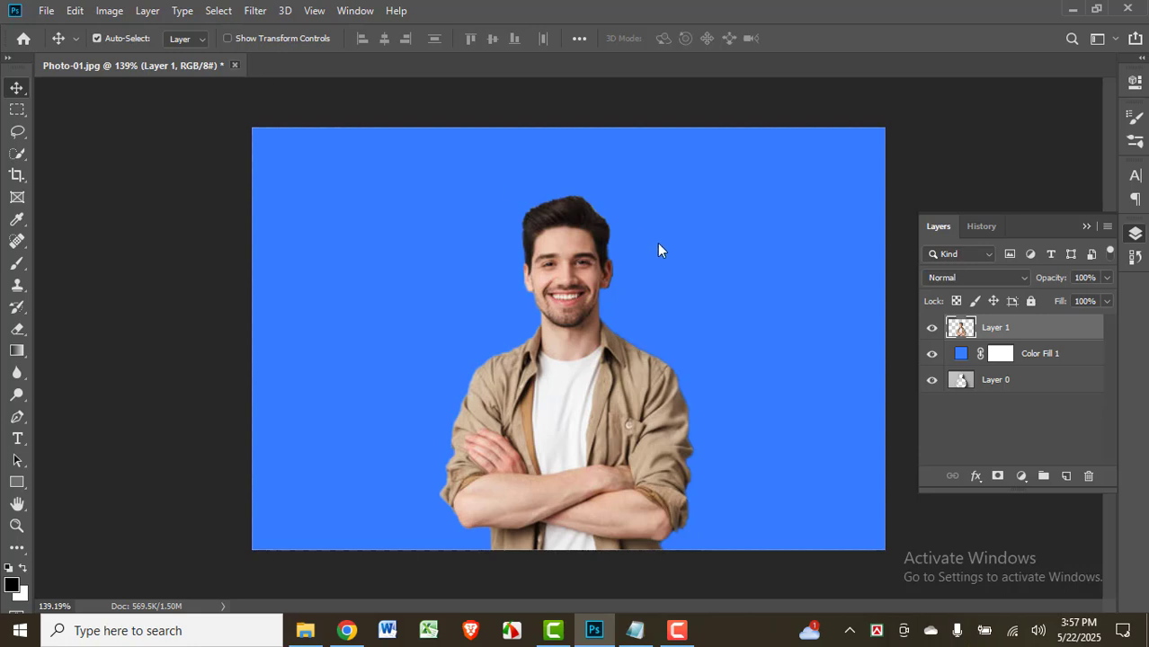
pyautogui.click(564, 243)
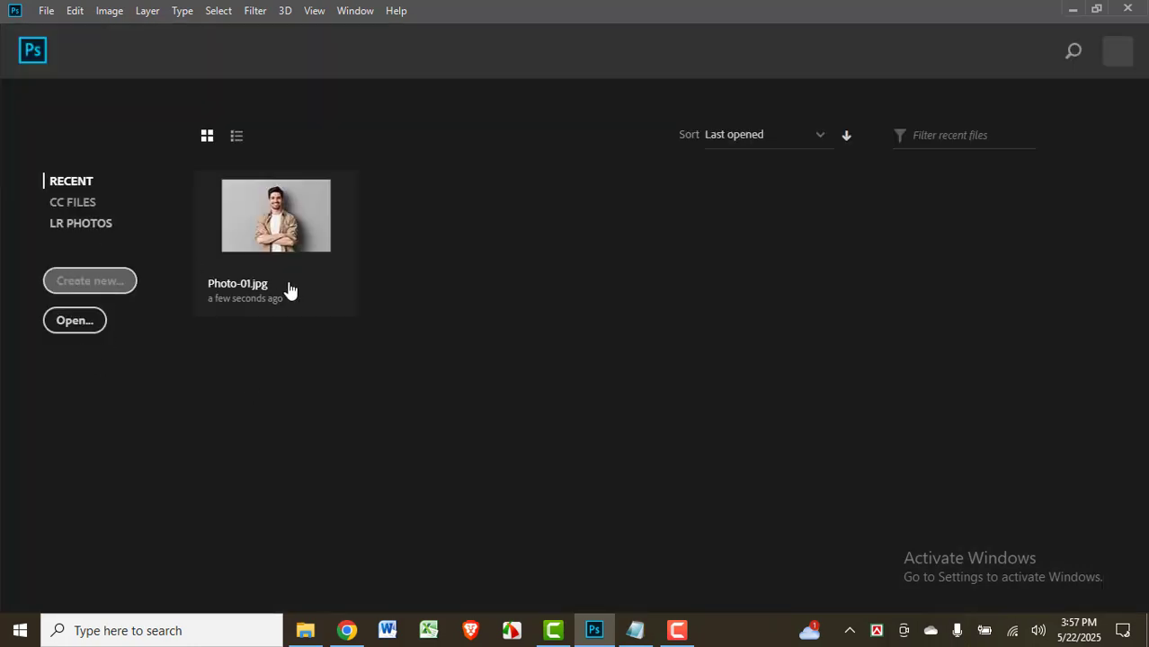
pyautogui.click(302, 216)
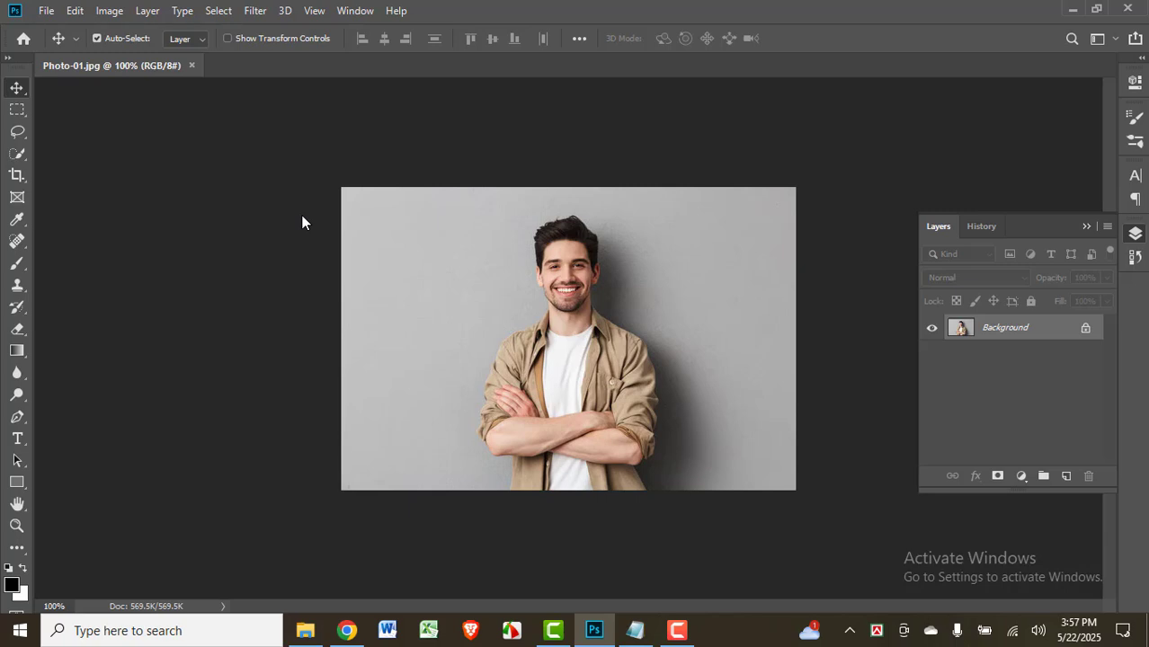
pyautogui.click(822, 568)
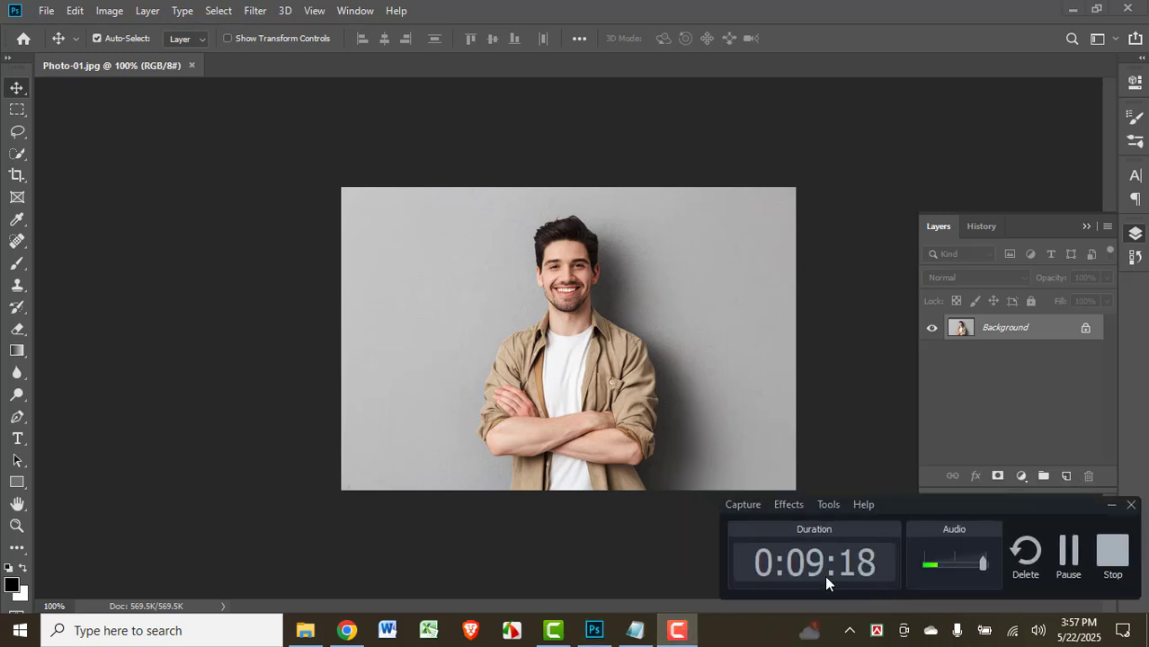
pyautogui.click(1122, 581)
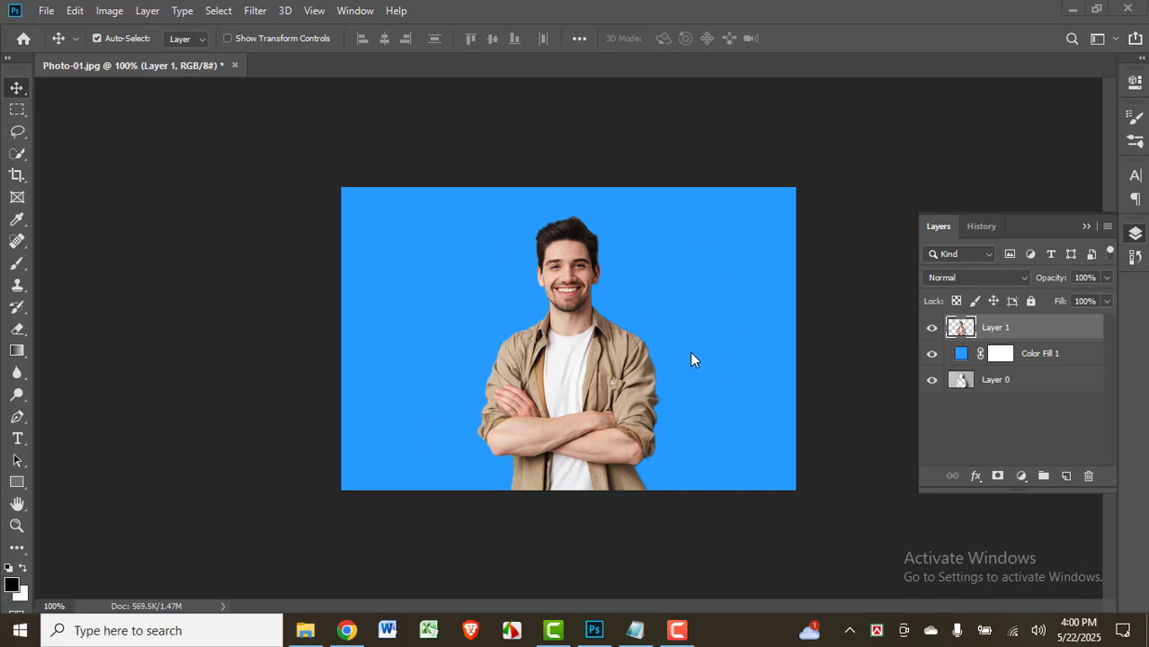
# - Crop the blue-background photo to a portrait frame around the man's head and shoulders, ending at mid-chest
pyautogui.click(17, 177)
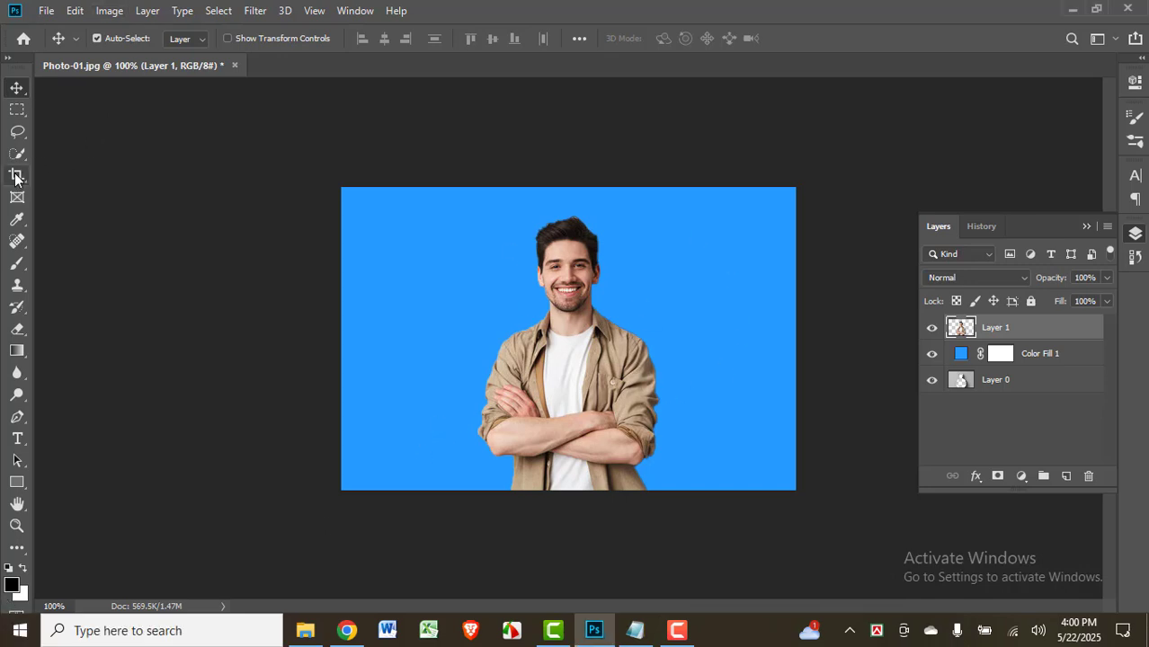
pyautogui.click(14, 179)
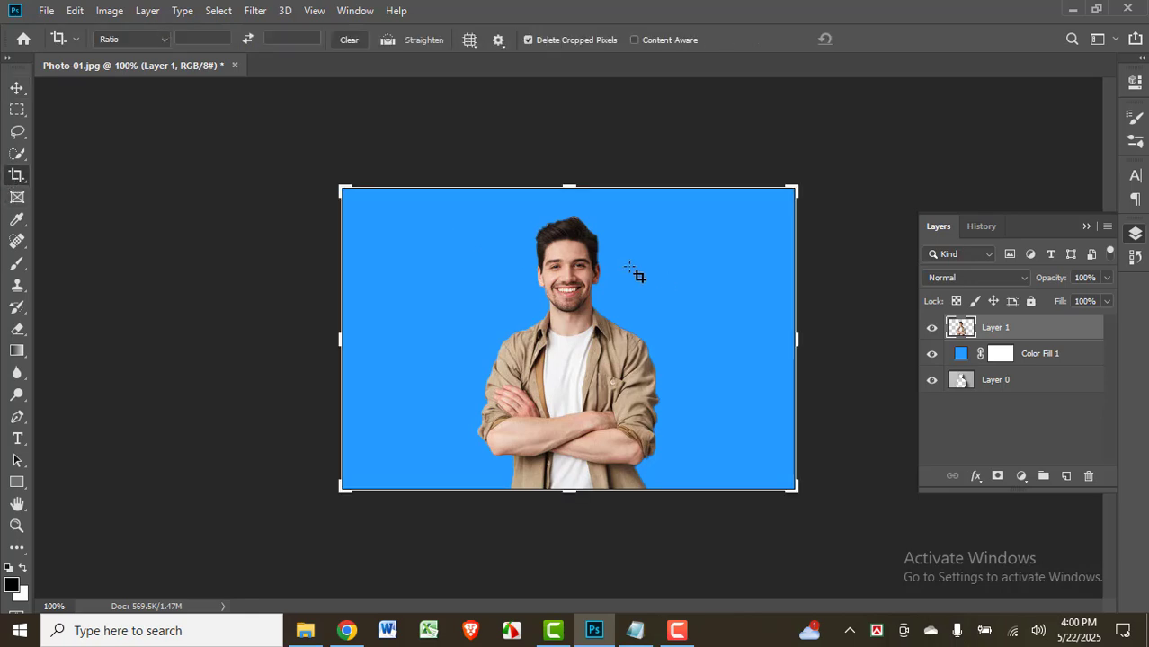
pyautogui.moveTo(502, 205); pyautogui.dragTo(562, 337)
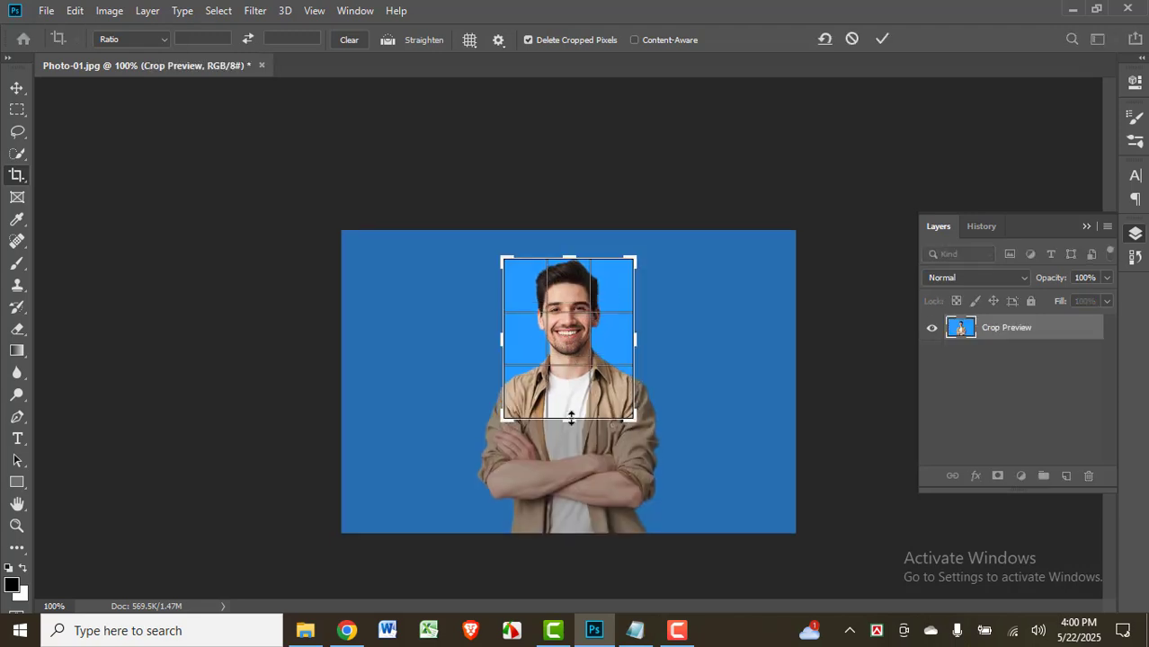
pyautogui.moveTo(569, 419); pyautogui.dragTo(567, 394)
pyautogui.press('Return')
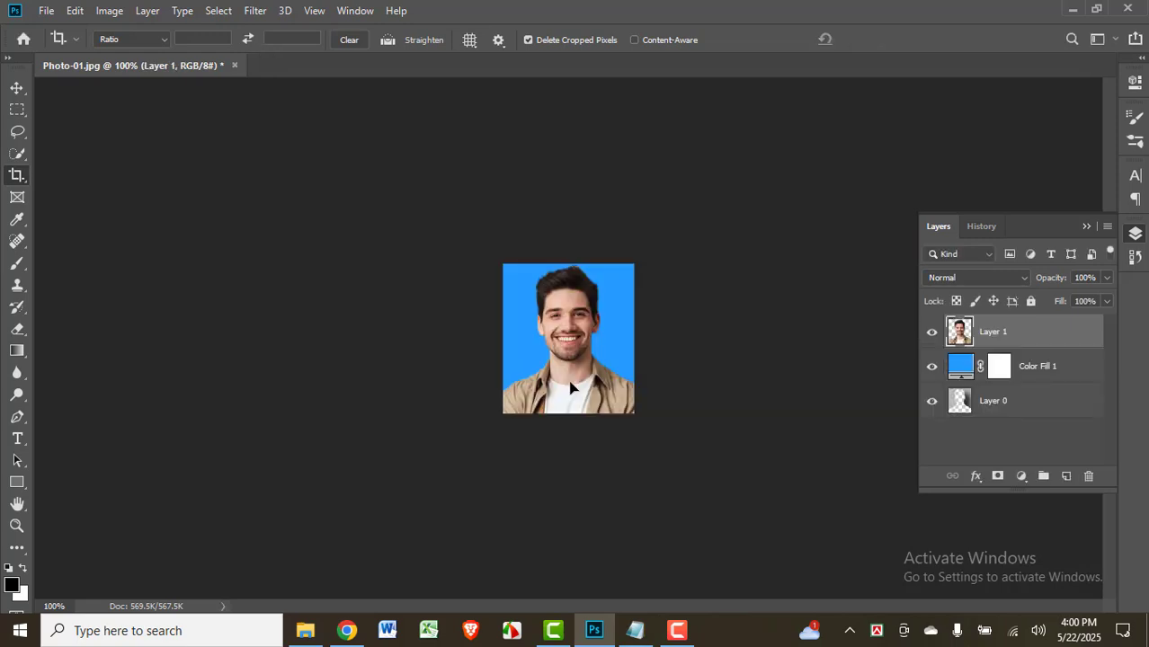
# - Switch from the Crop Tool to the Move Tool and set the Image Size units to millimeters for the cropped portrait
pyautogui.click(17, 88)
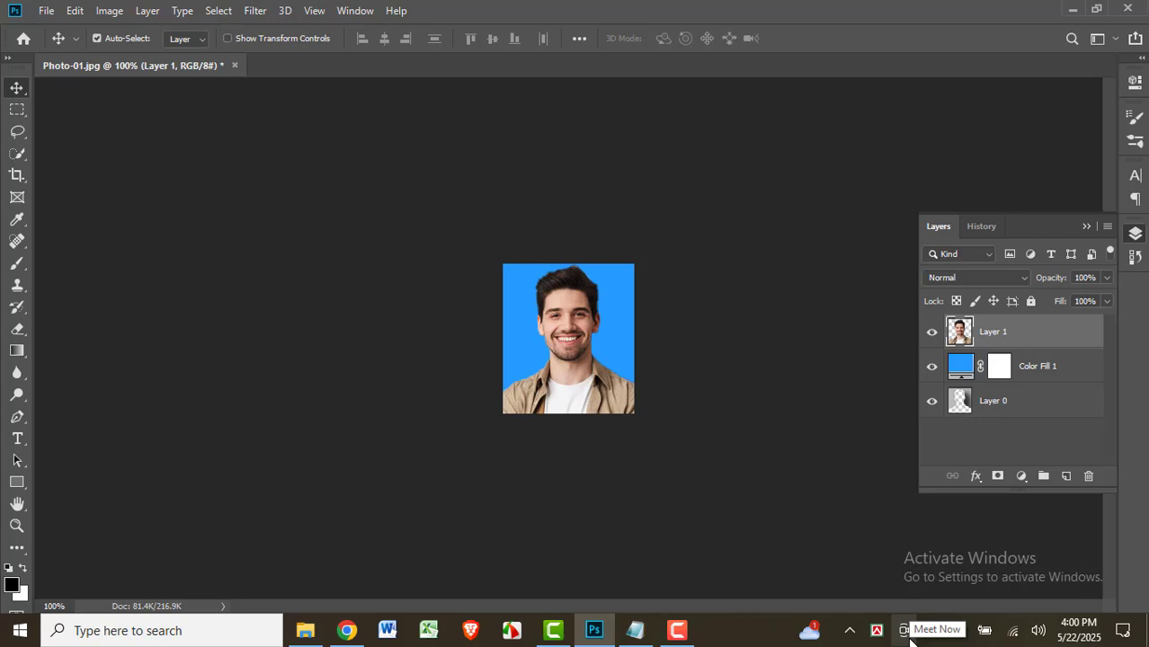
pyautogui.hotkey('ctrl', 'alt', 'i')
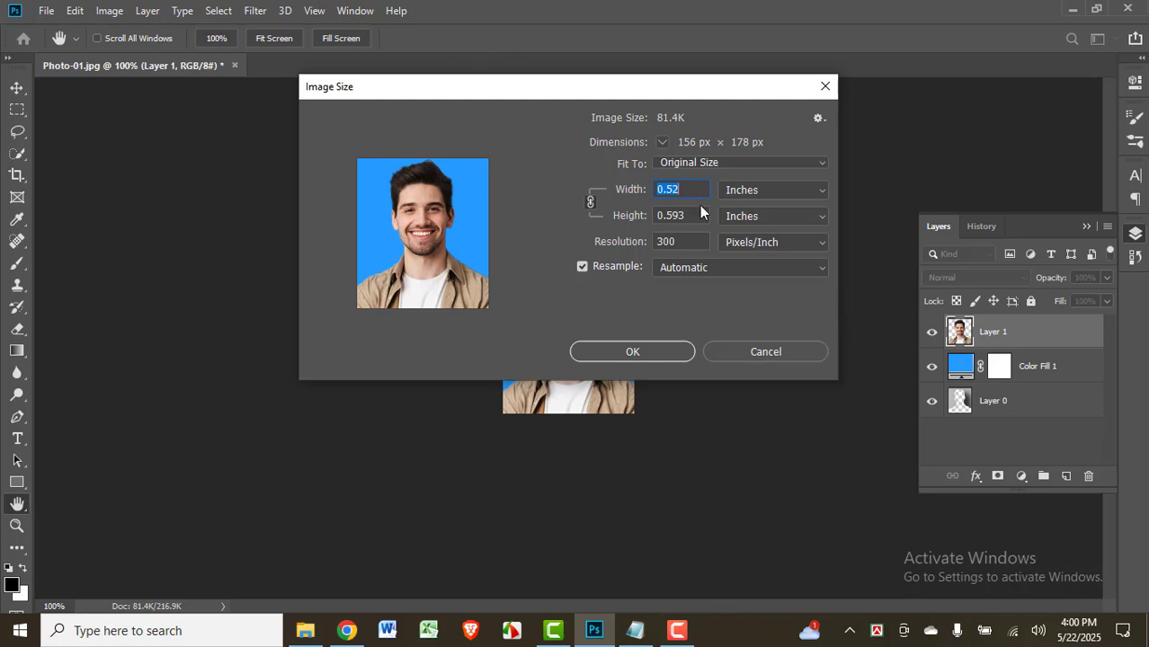
pyautogui.click(786, 190)
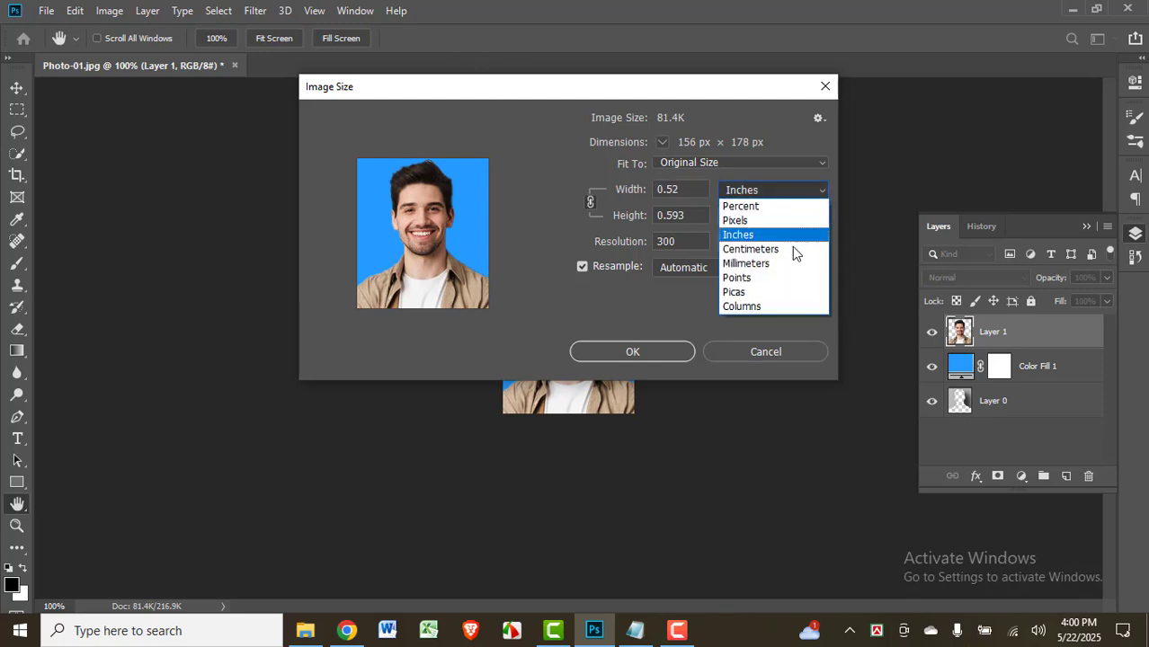
pyautogui.click(758, 264)
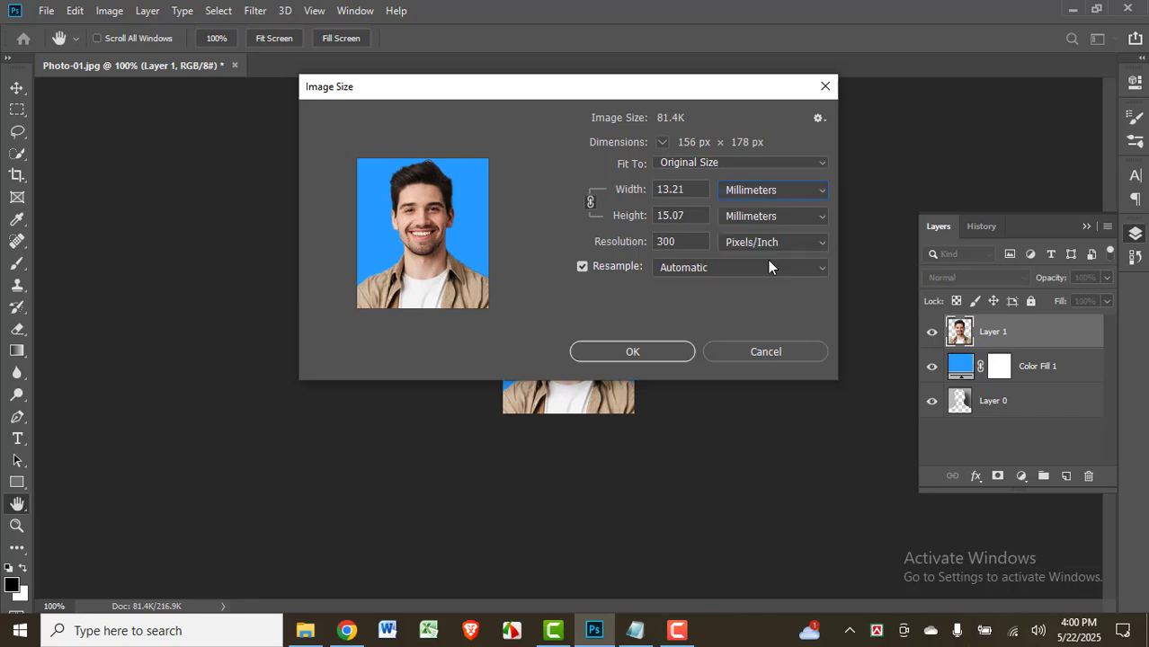
pyautogui.click(783, 189)
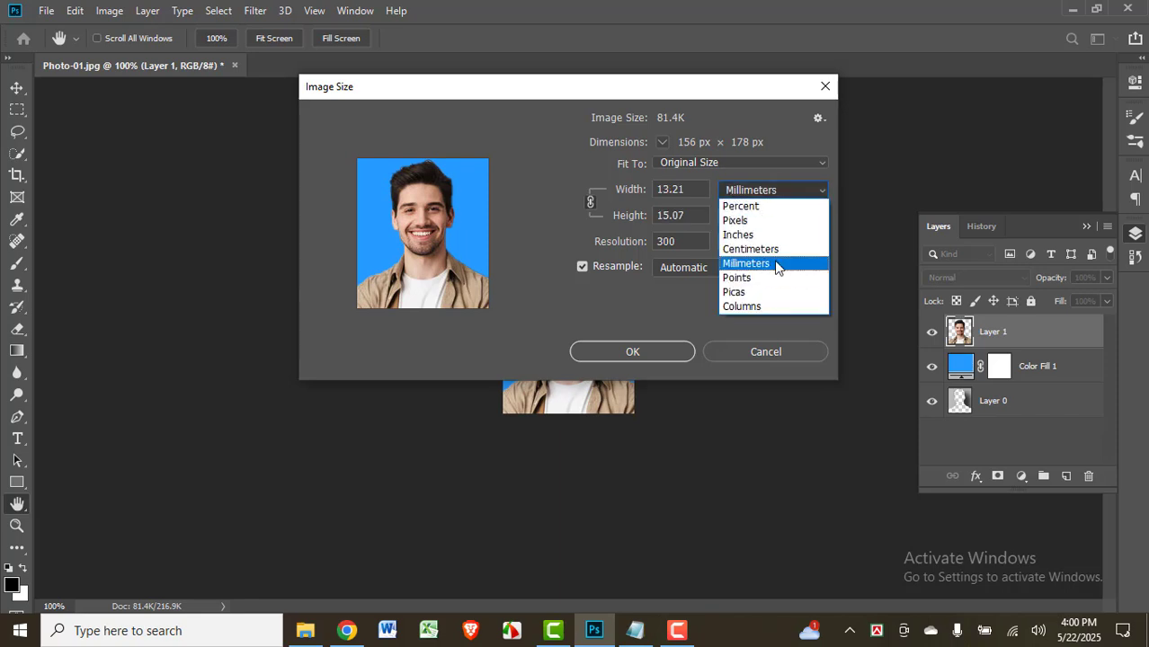
pyautogui.click(782, 264)
pyautogui.click(774, 189)
pyautogui.click(785, 221)
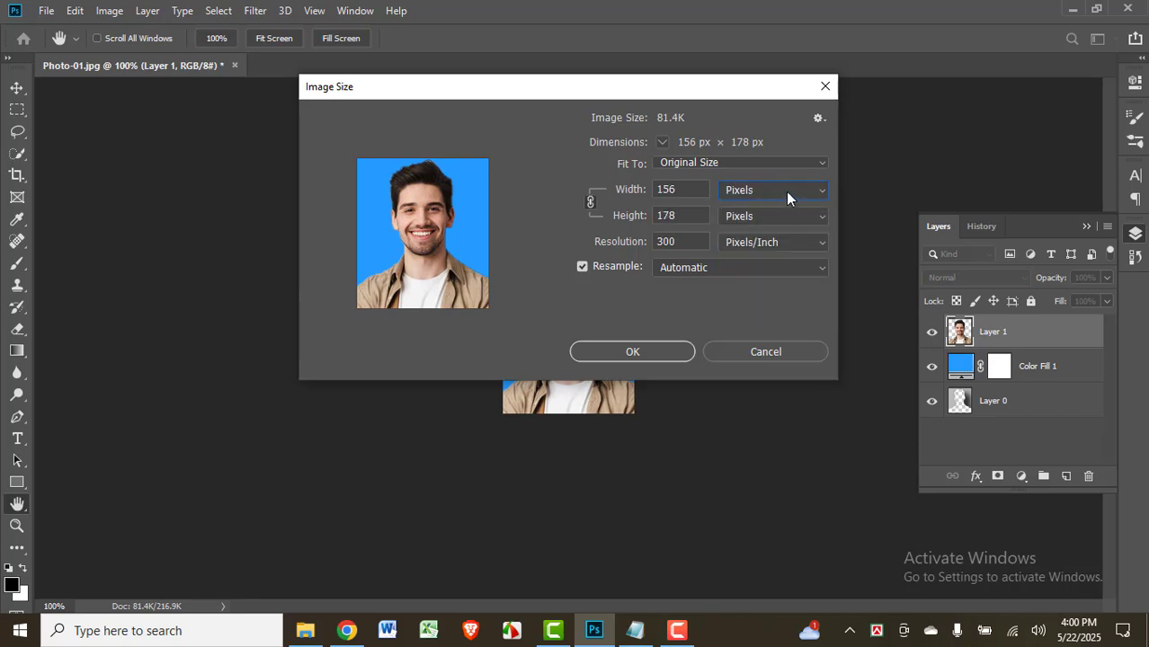
pyautogui.click(786, 191)
pyautogui.click(779, 261)
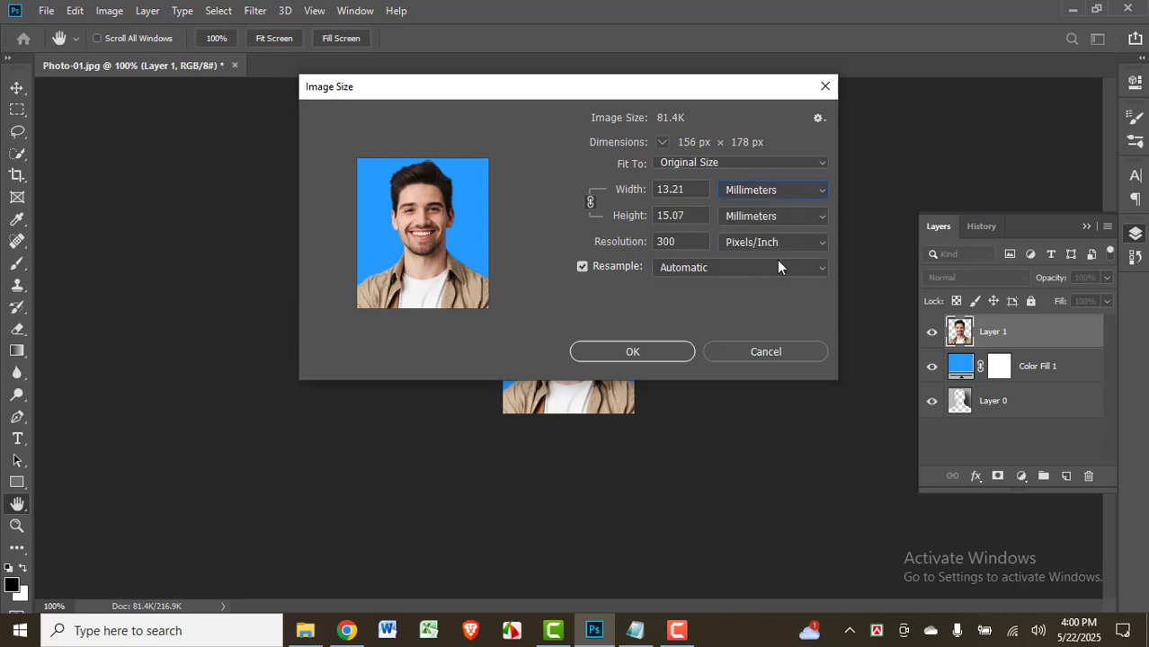
# - Enter an image width of 45 mm and a height of 55 mm with the aspect ratio still constrained
pyautogui.doubleClick(695, 185)
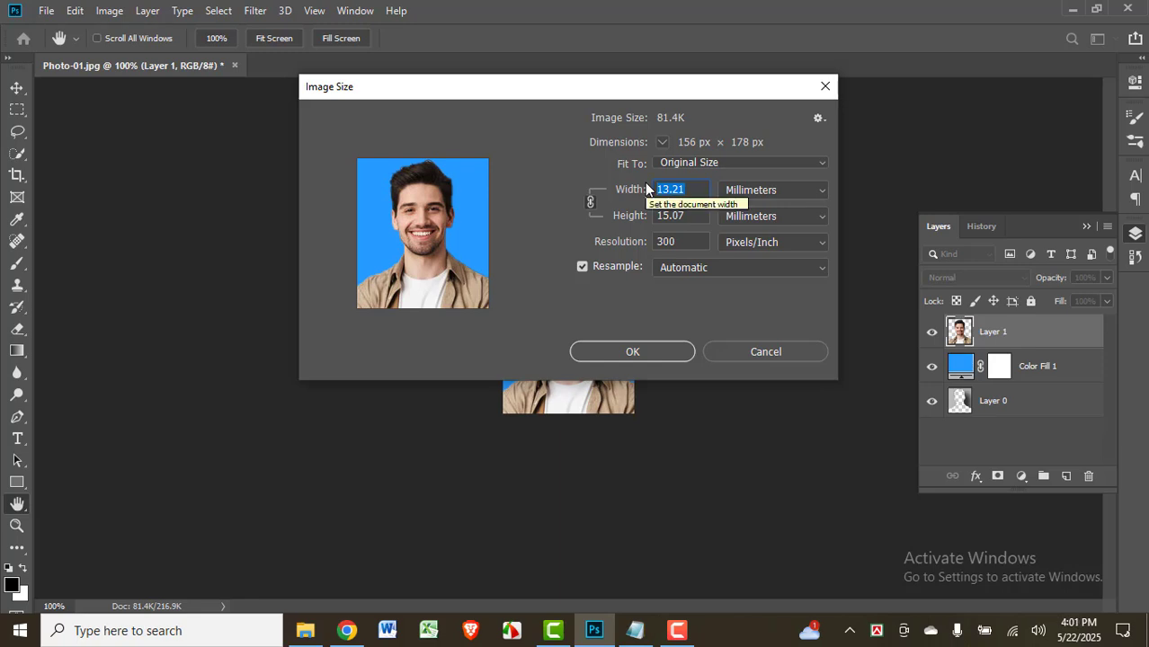
pyautogui.write('45')
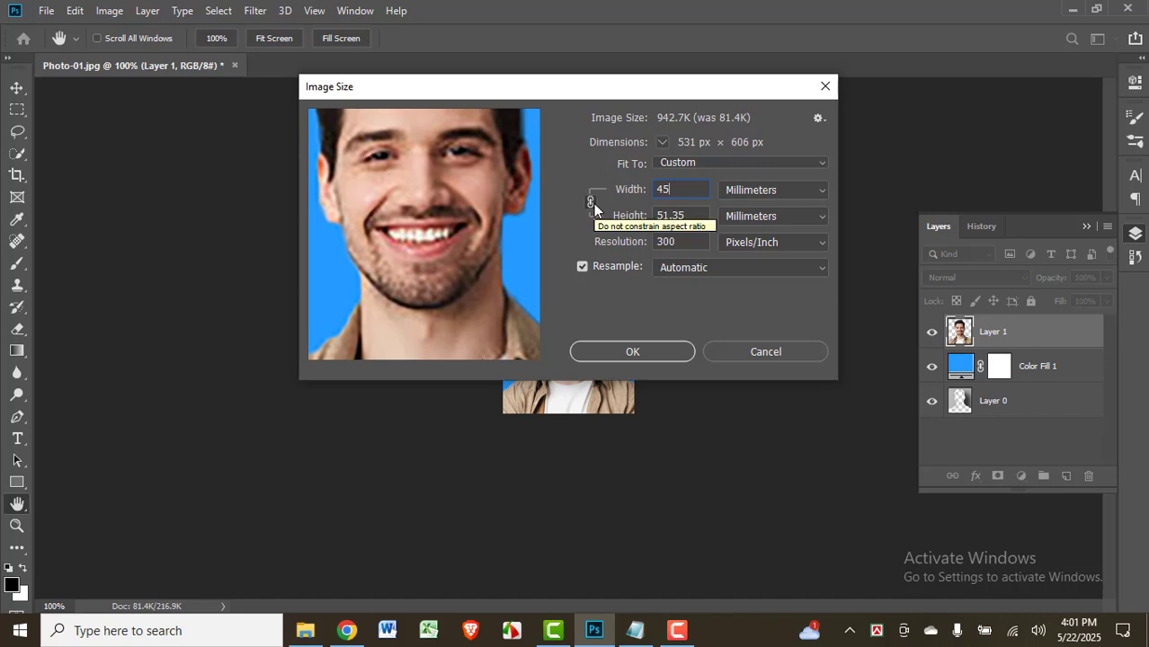
pyautogui.click(681, 209)
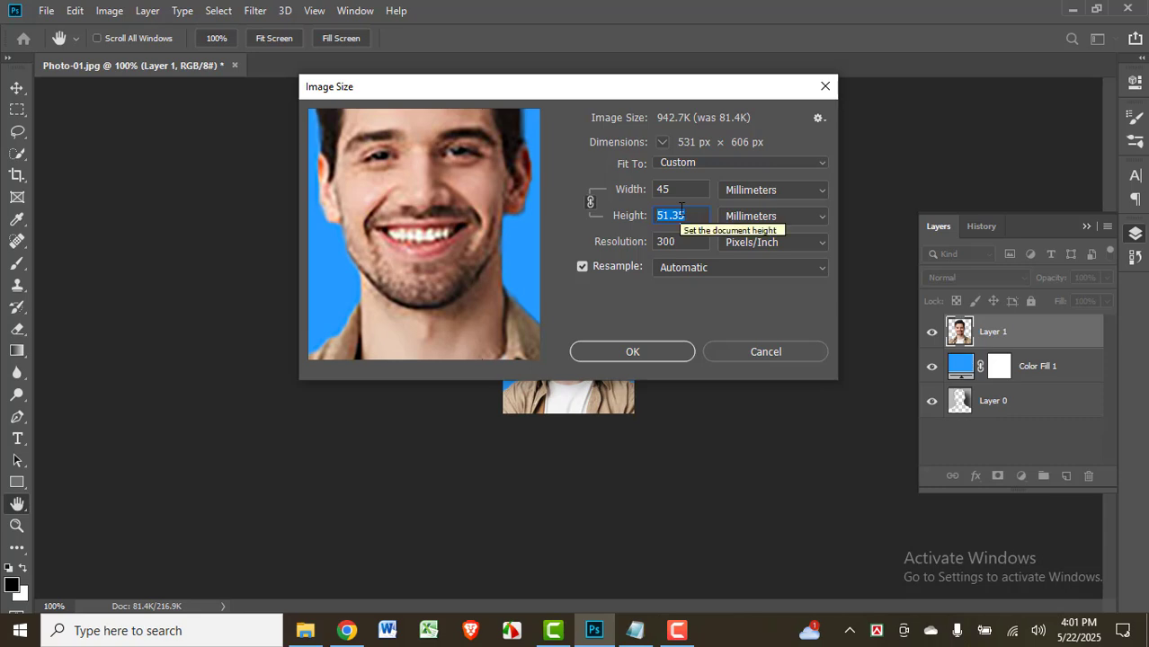
pyautogui.write('55')
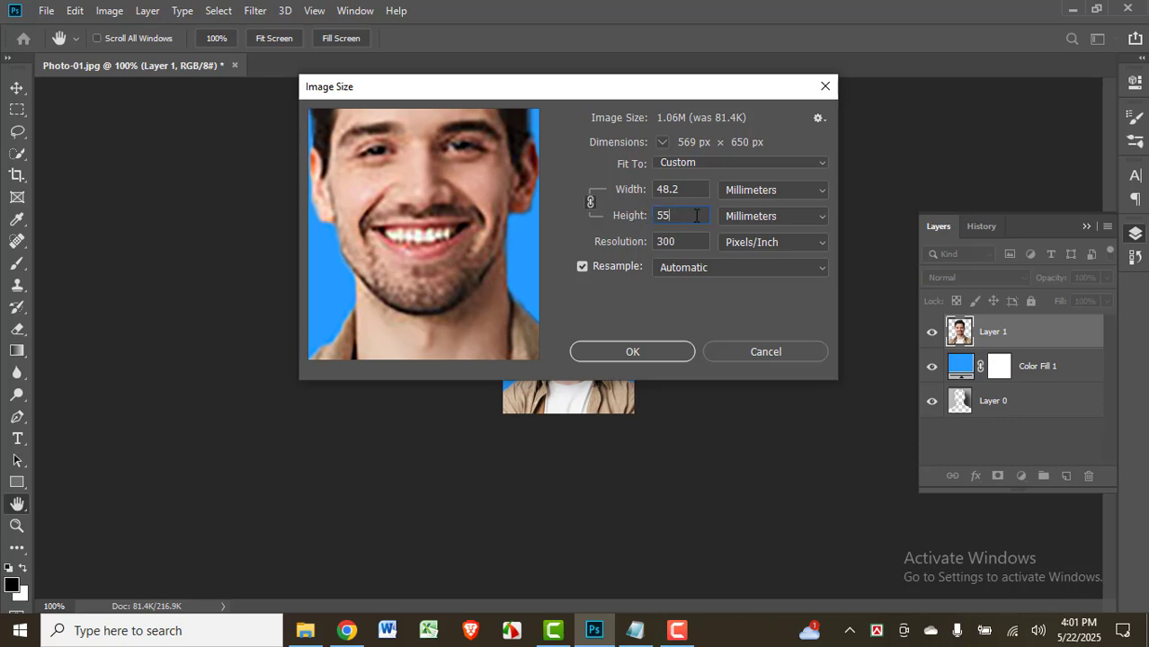
# - Unlink the width and height, set the width to 45 mm again, and apply the new image size
pyautogui.click(590, 201)
pyautogui.click(696, 215)
pyautogui.click(693, 189)
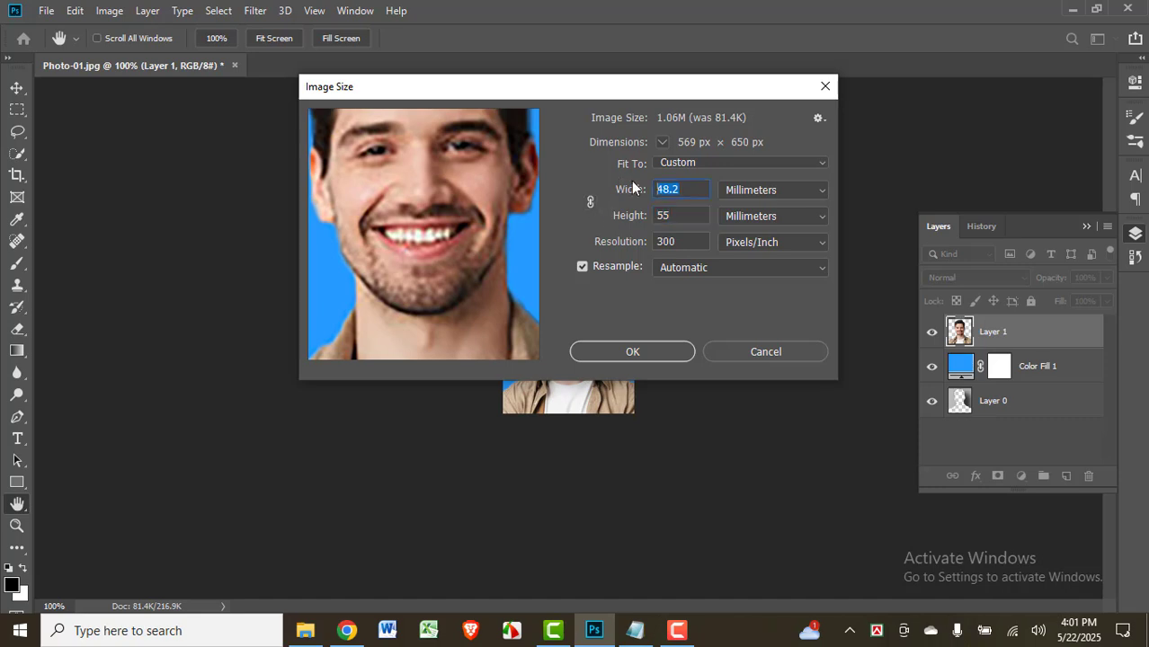
pyautogui.write('45')
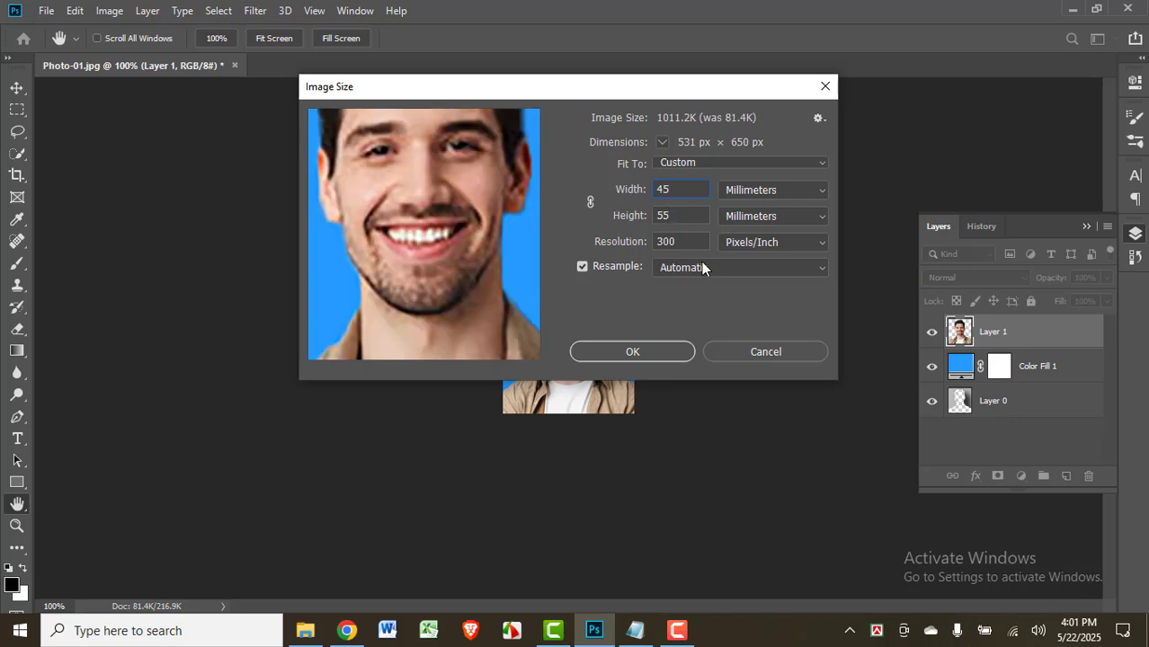
pyautogui.click(658, 355)
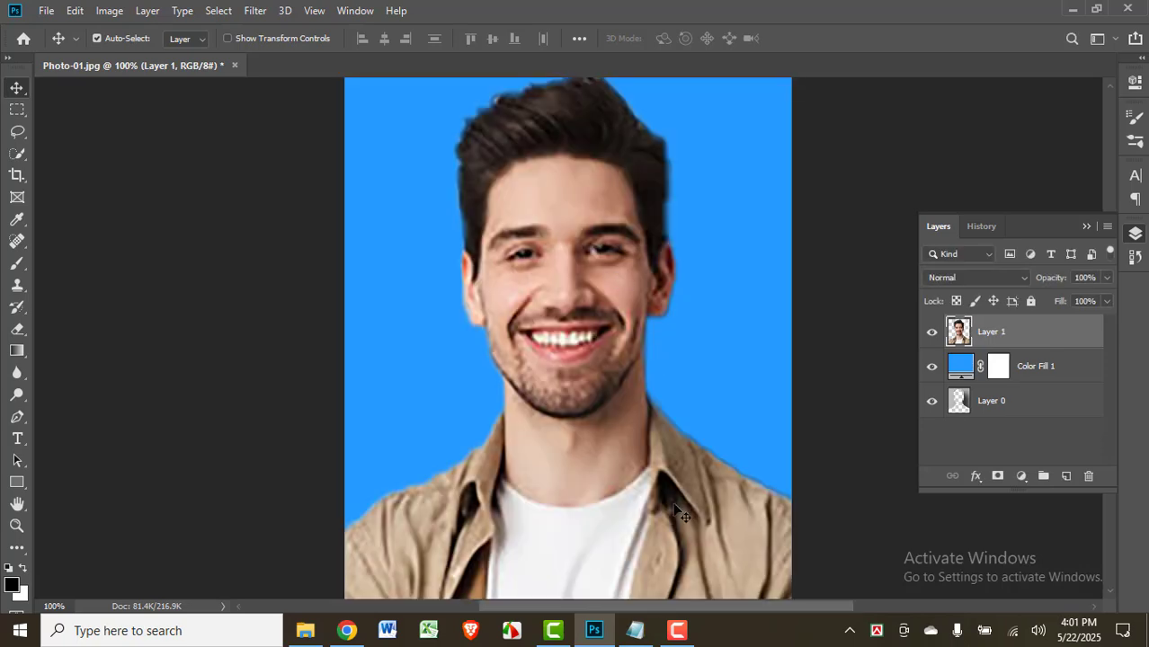
pyautogui.scroll(-4, 677, 448)
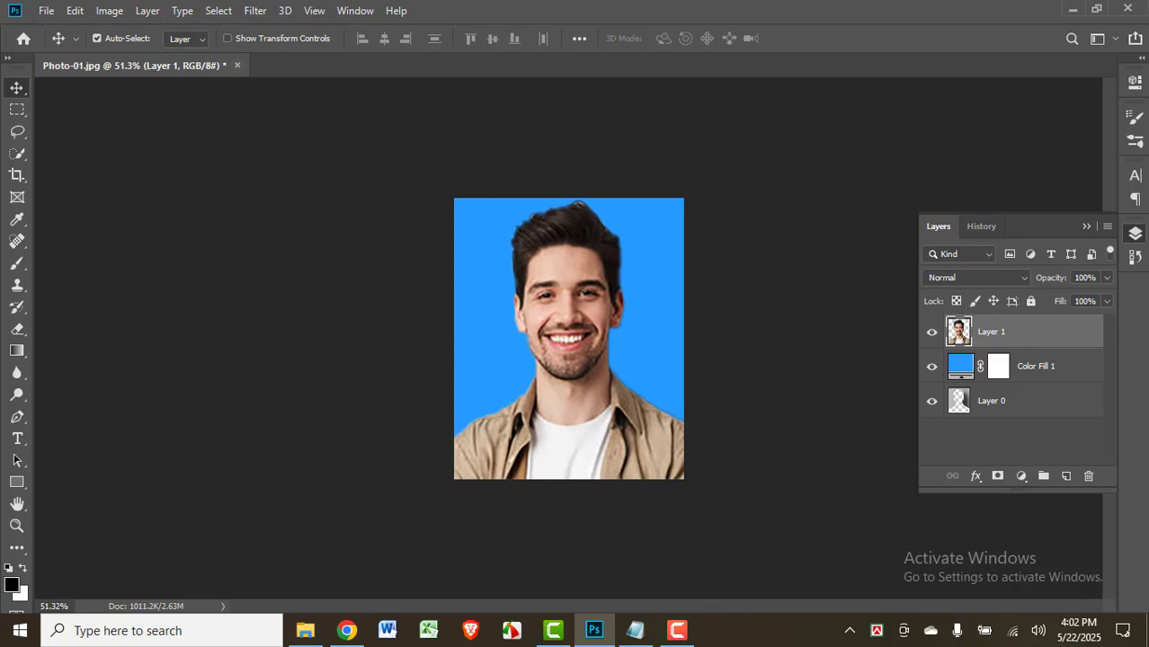
# - Save the portrait to the Desktop as a JPEG named Passport Size Photo, without replacing the existing Photo-01.jpg
pyautogui.click(47, 10)
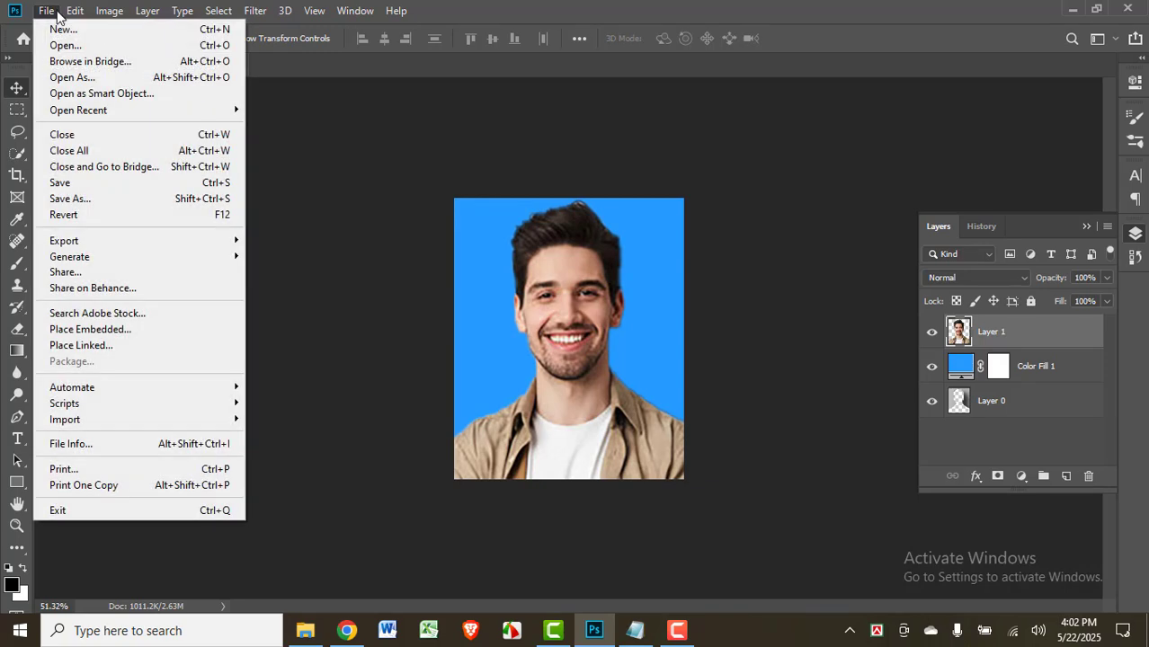
pyautogui.click(84, 198)
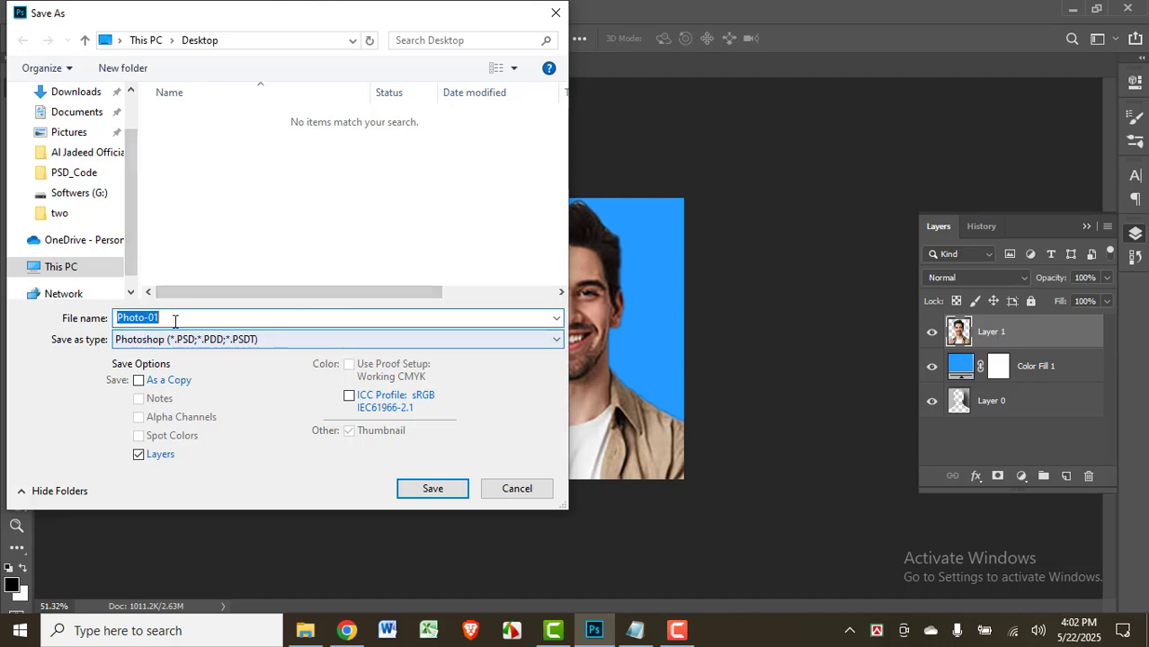
pyautogui.click(233, 341)
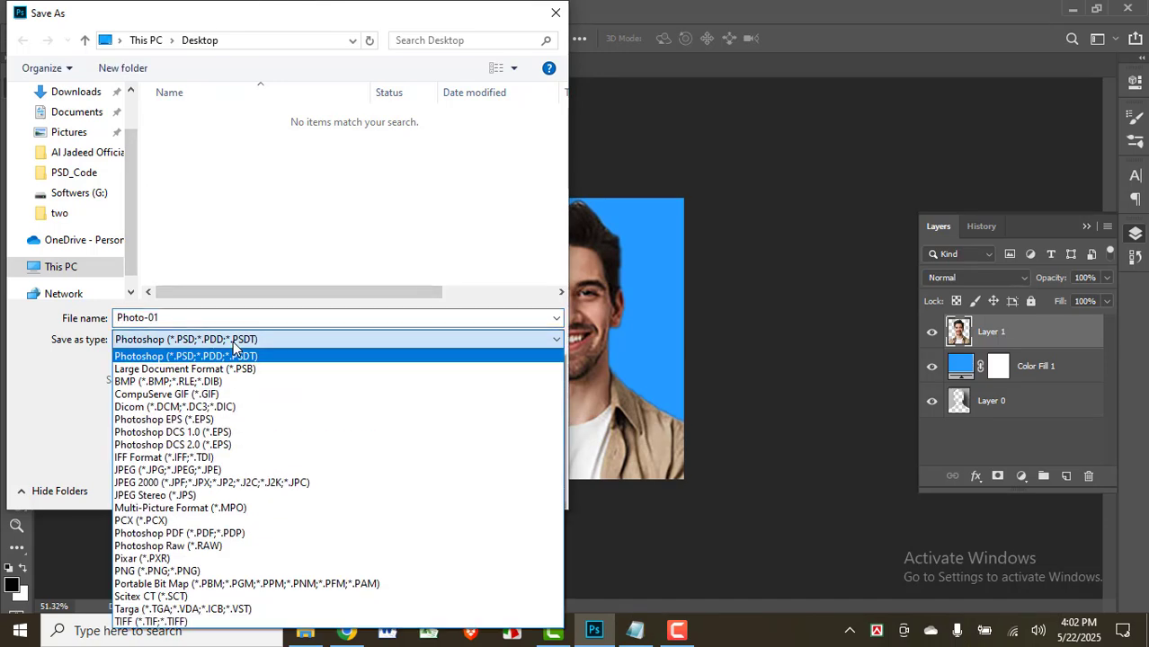
pyautogui.click(163, 471)
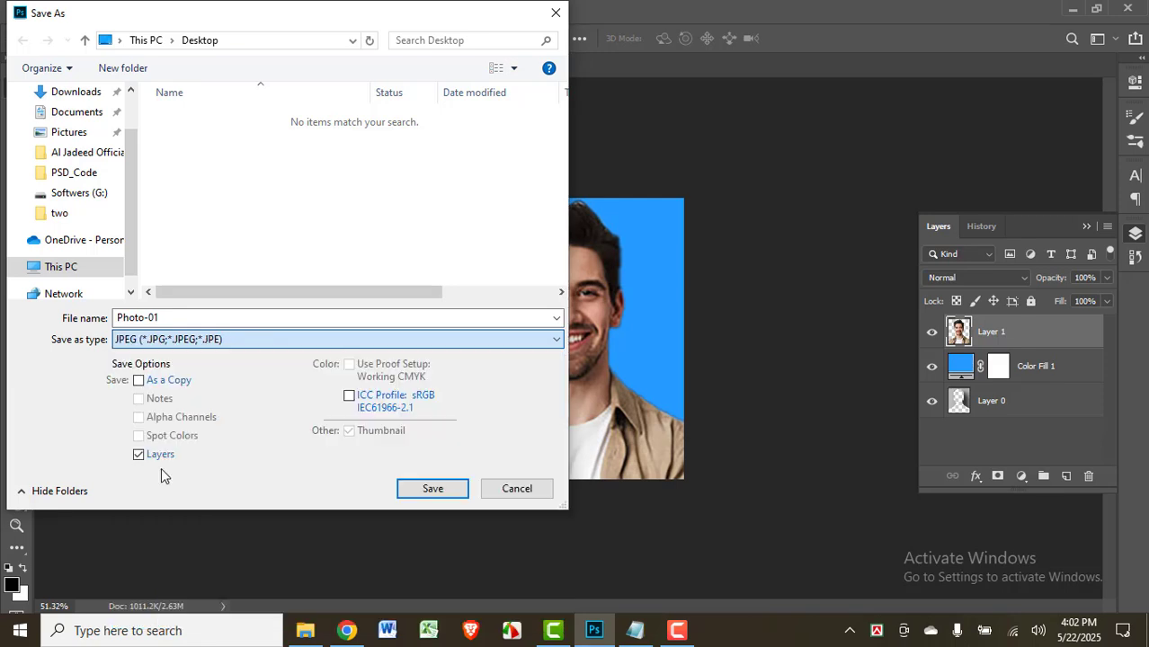
pyautogui.click(431, 490)
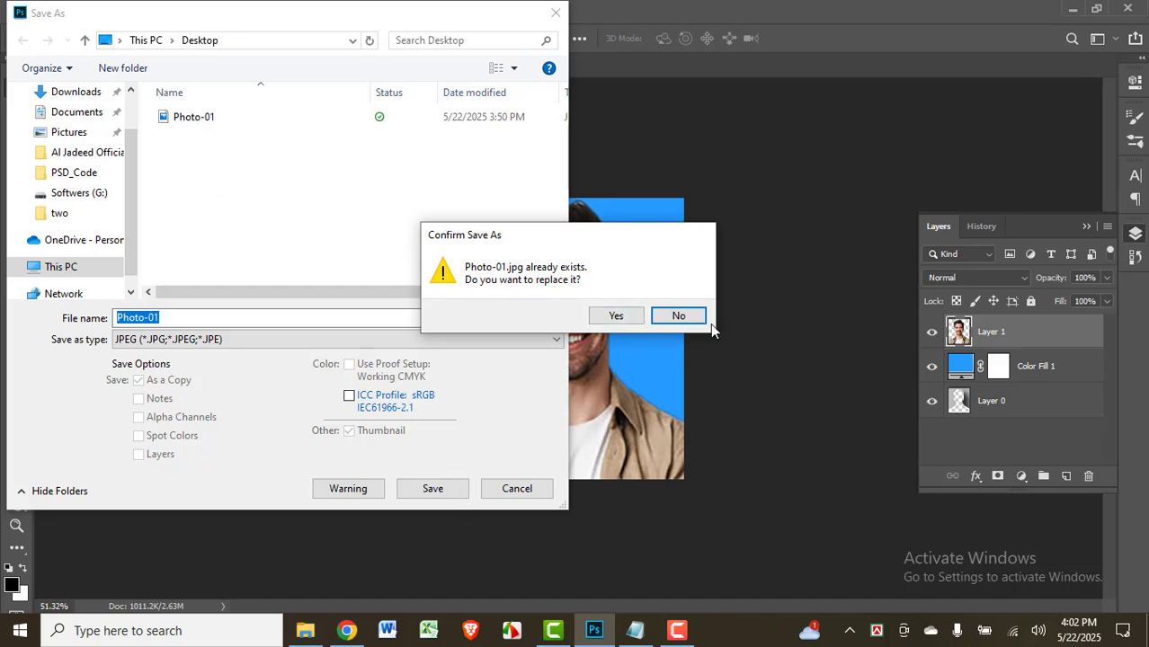
pyautogui.click(679, 317)
pyautogui.moveTo(245, 311); pyautogui.dragTo(141, 300)
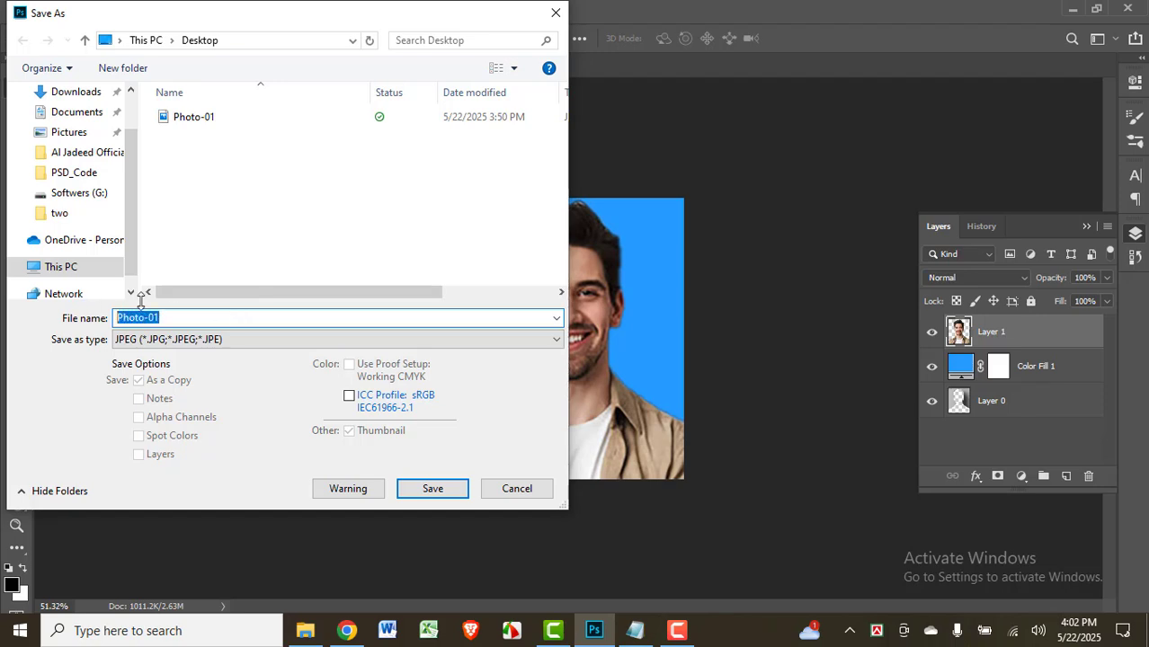
pyautogui.write('Passport Size Photo')
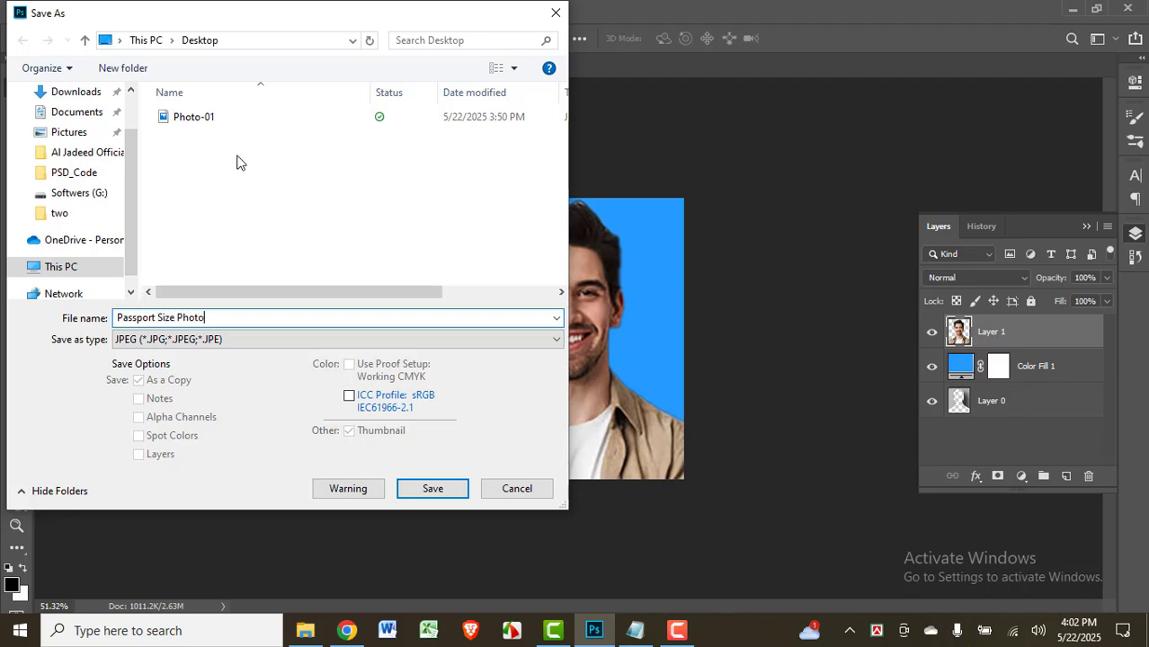
pyautogui.click(432, 488)
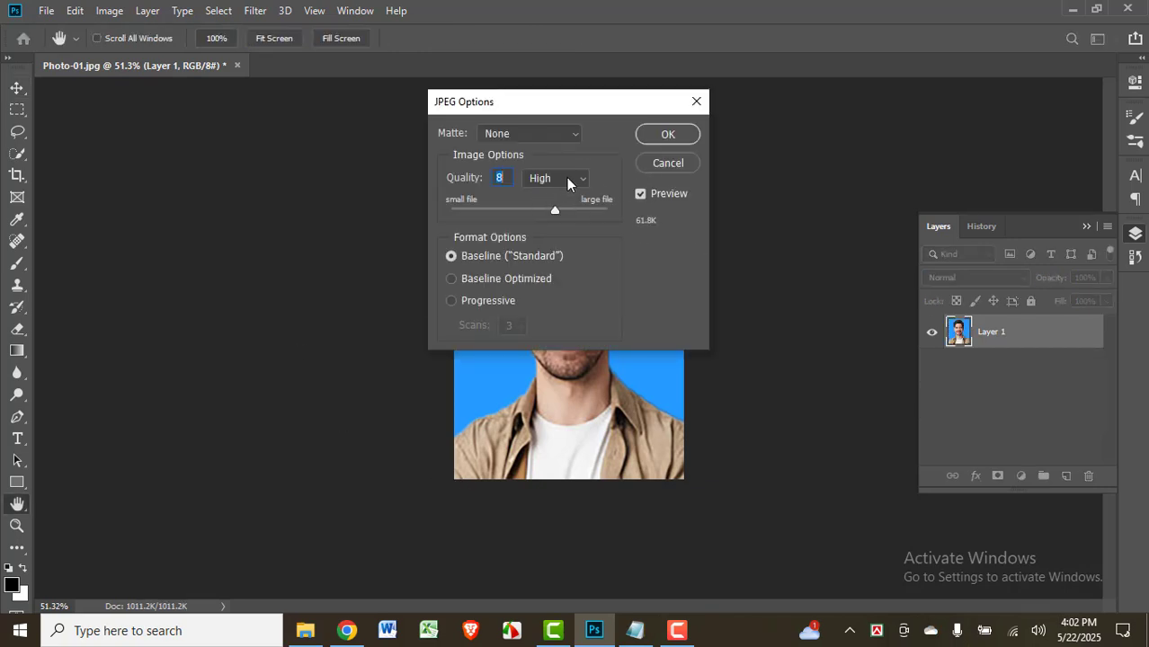
# - Raise the JPEG quality to the largest-file setting and complete the save
pyautogui.click(567, 180)
pyautogui.click(567, 233)
pyautogui.moveTo(580, 209); pyautogui.dragTo(494, 213)
pyautogui.moveTo(572, 222); pyautogui.dragTo(630, 214)
pyautogui.click(668, 135)
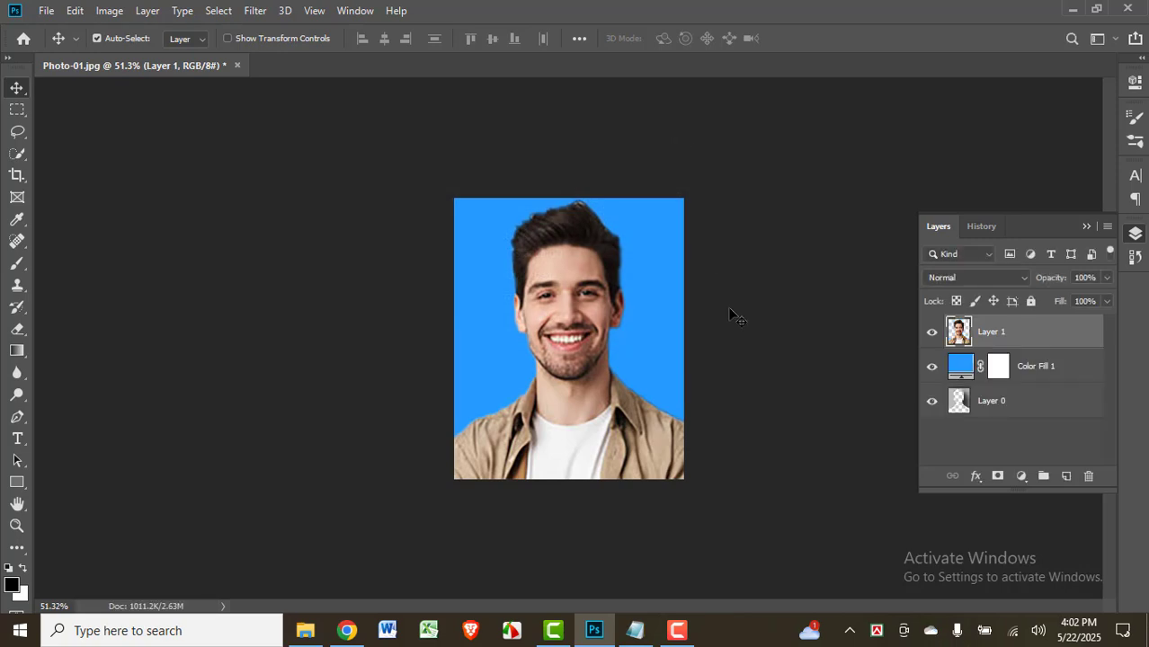
# - Switch to the Windows desktop and try to open the saved Passport Size Photo file, dismissing any error dialogs
pyautogui.click(1073, 11)
pyautogui.click(1081, 12)
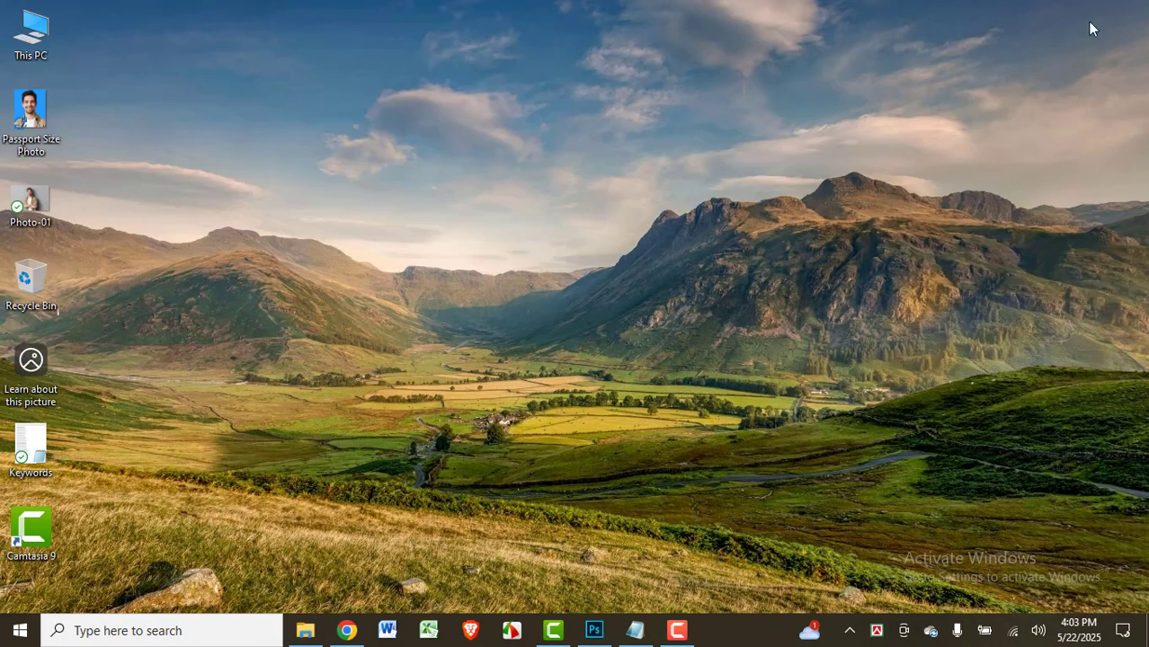
pyautogui.click(27, 123)
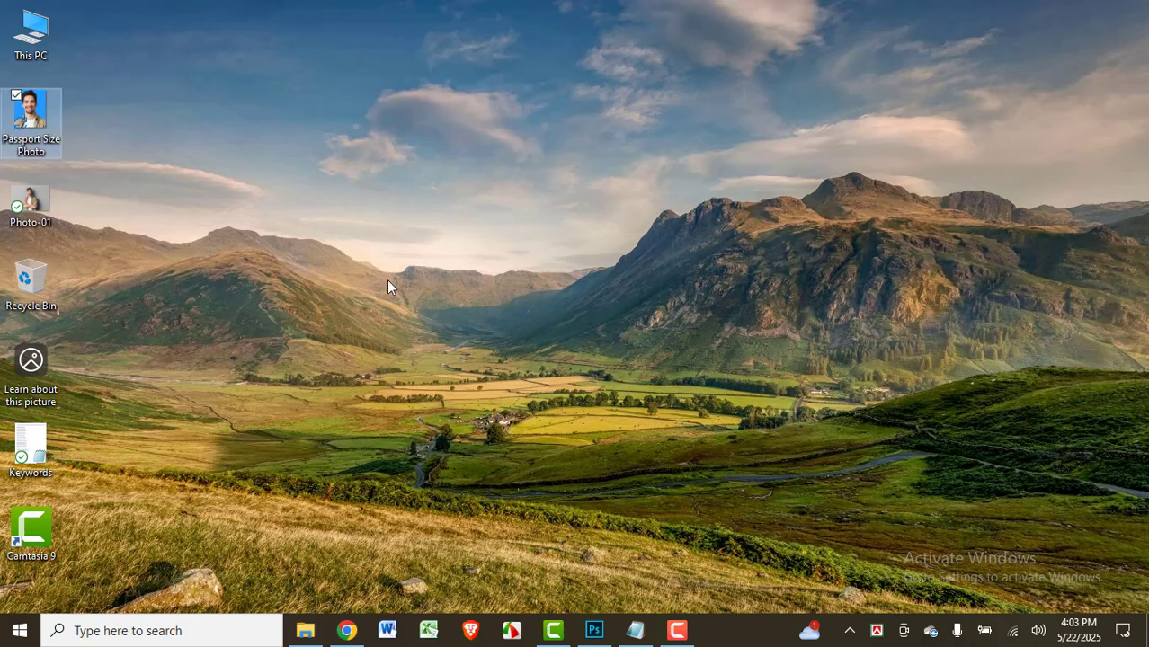
pyautogui.doubleClick(32, 115)
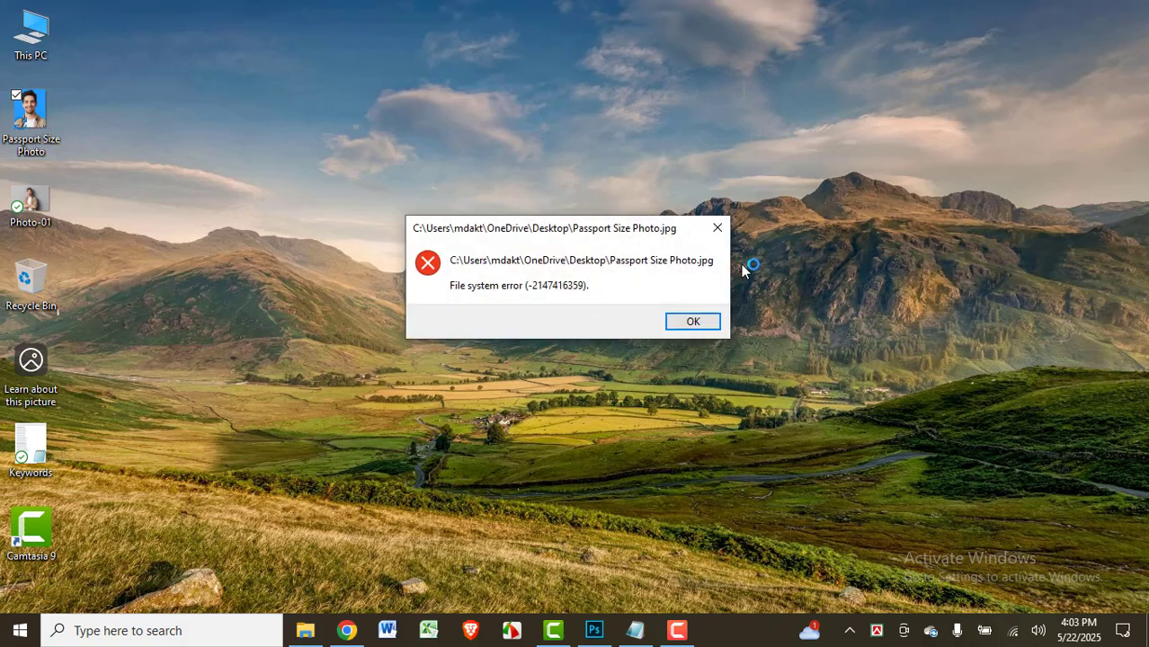
pyautogui.click(717, 228)
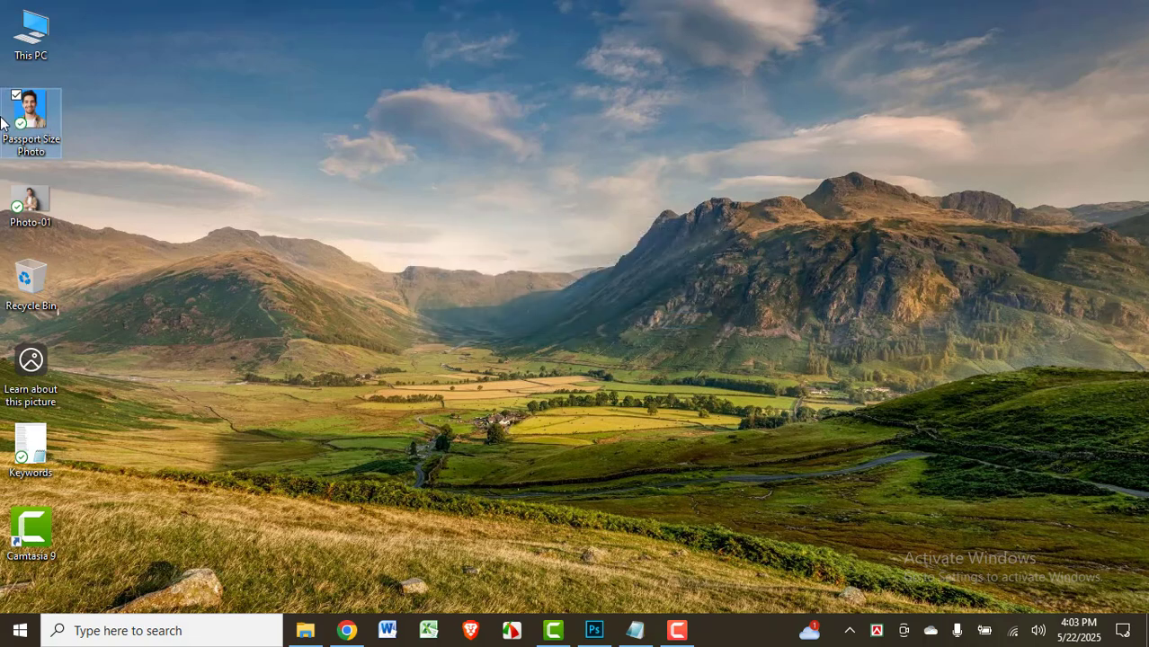
pyautogui.doubleClick(38, 117)
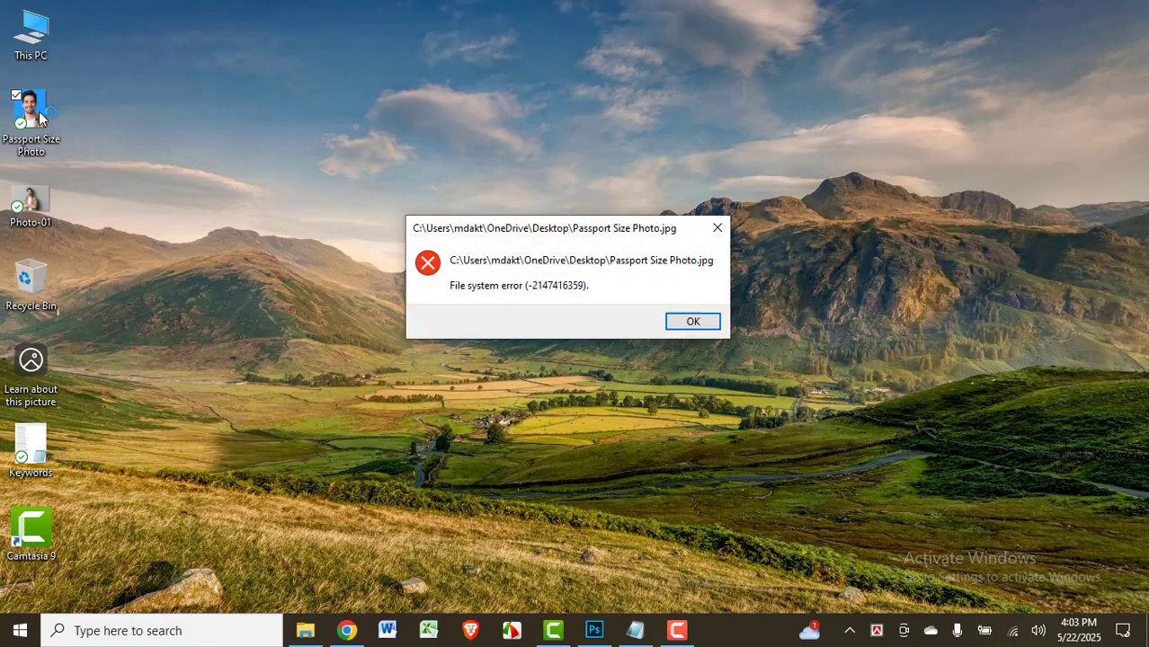
pyautogui.click(710, 324)
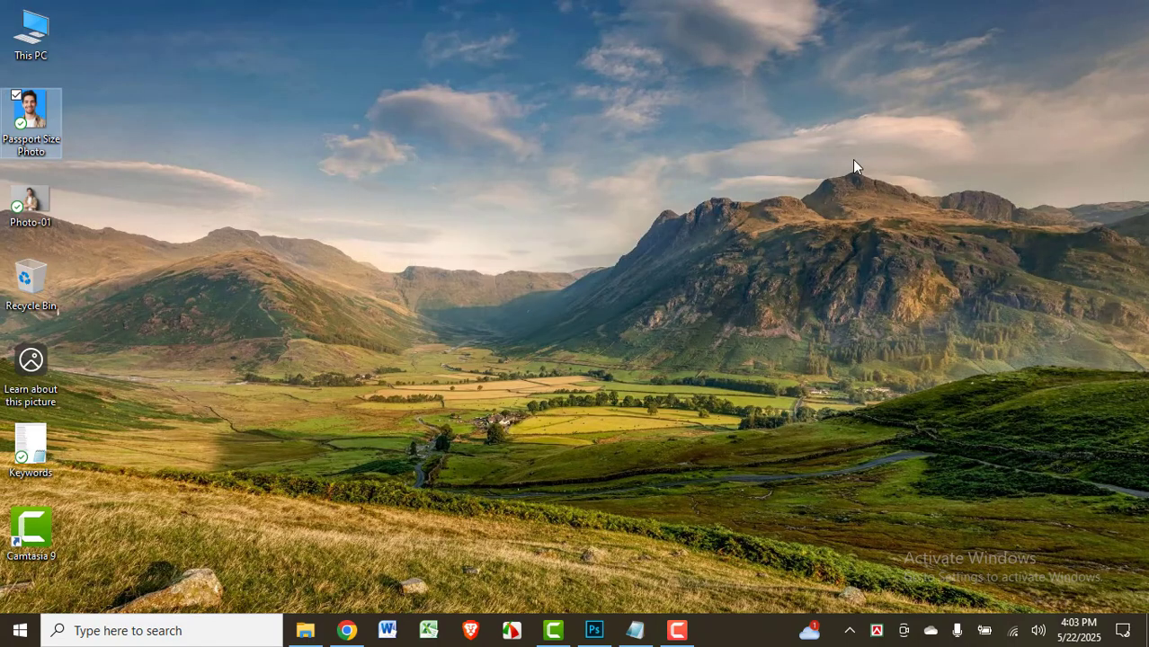
# - Switch to Photoshop, create a 210 x 297 mm A4 print document in CMYK Color, and return to the Photo-01 document
pyautogui.click(595, 633)
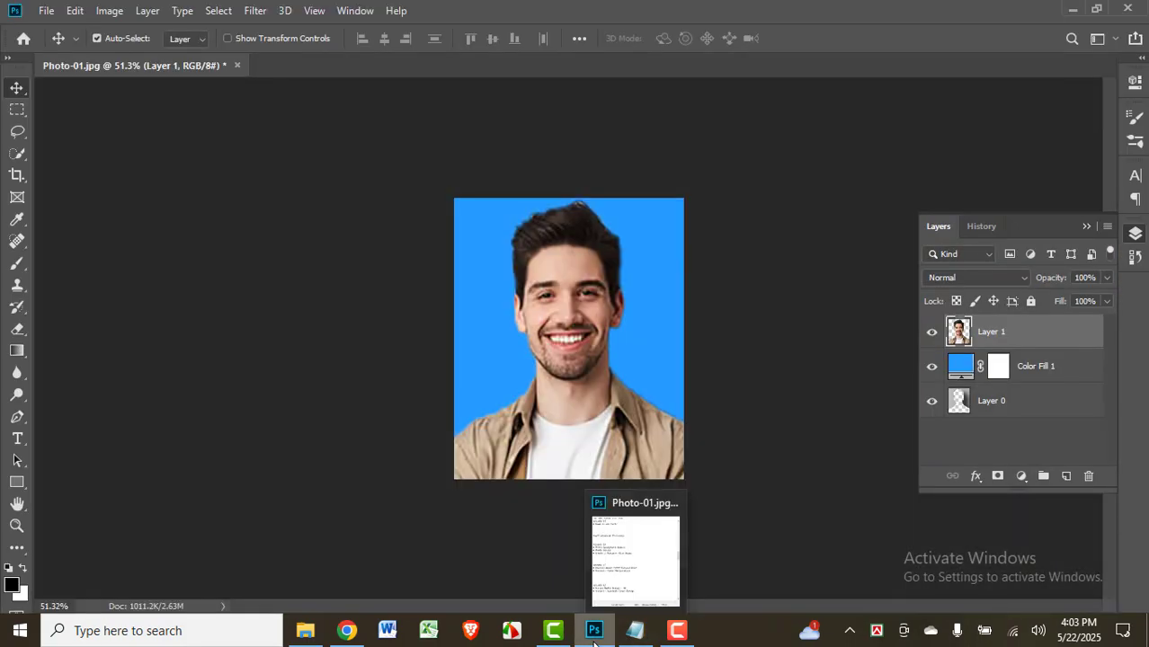
pyautogui.click(43, 12)
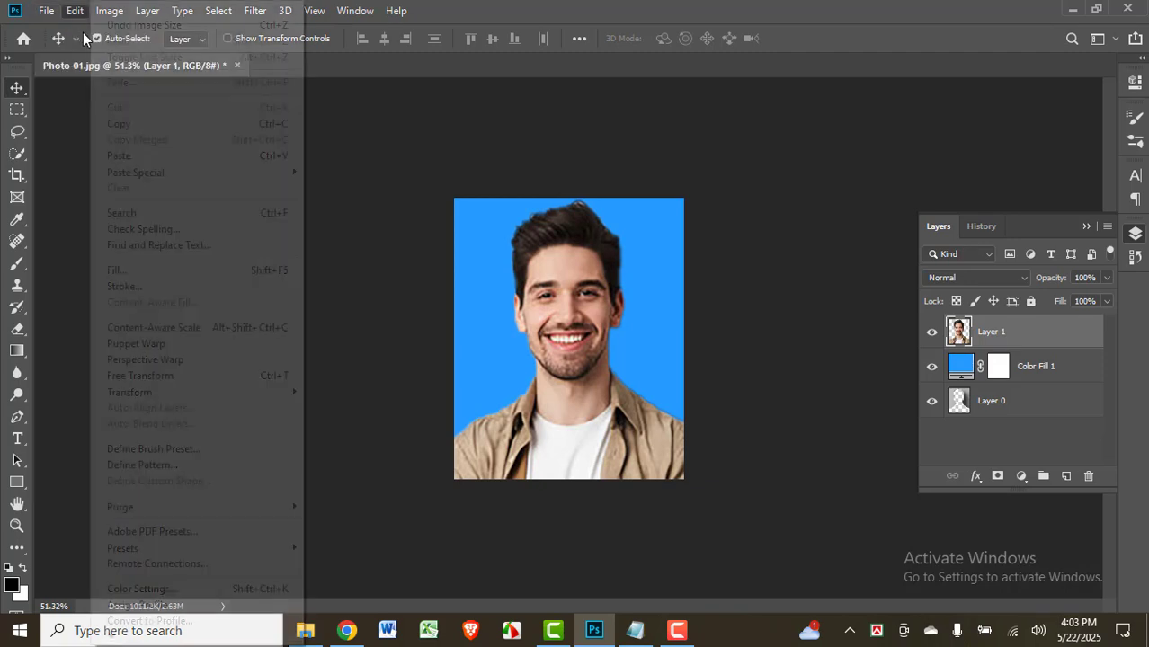
pyautogui.click(56, 31)
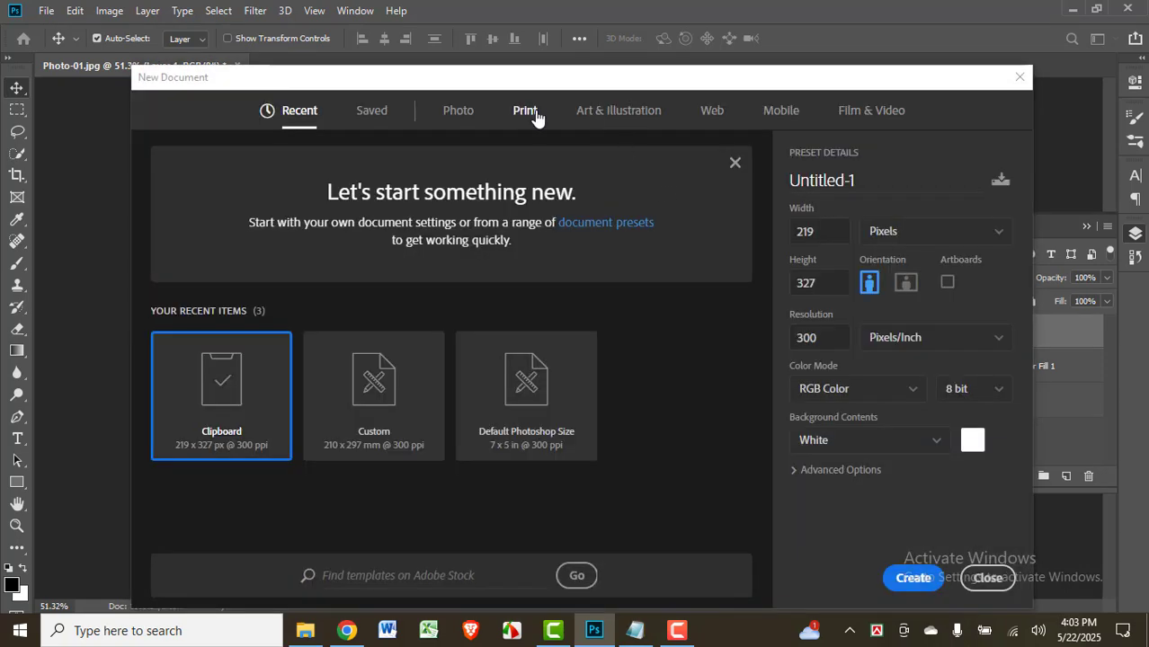
pyautogui.click(525, 112)
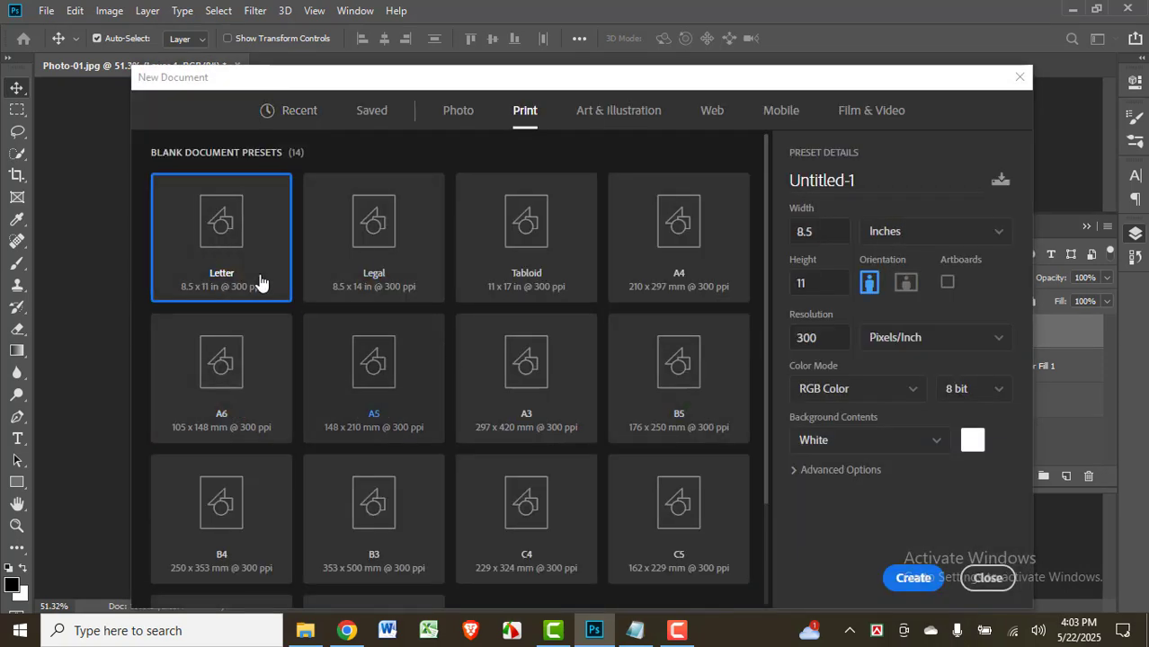
pyautogui.click(677, 230)
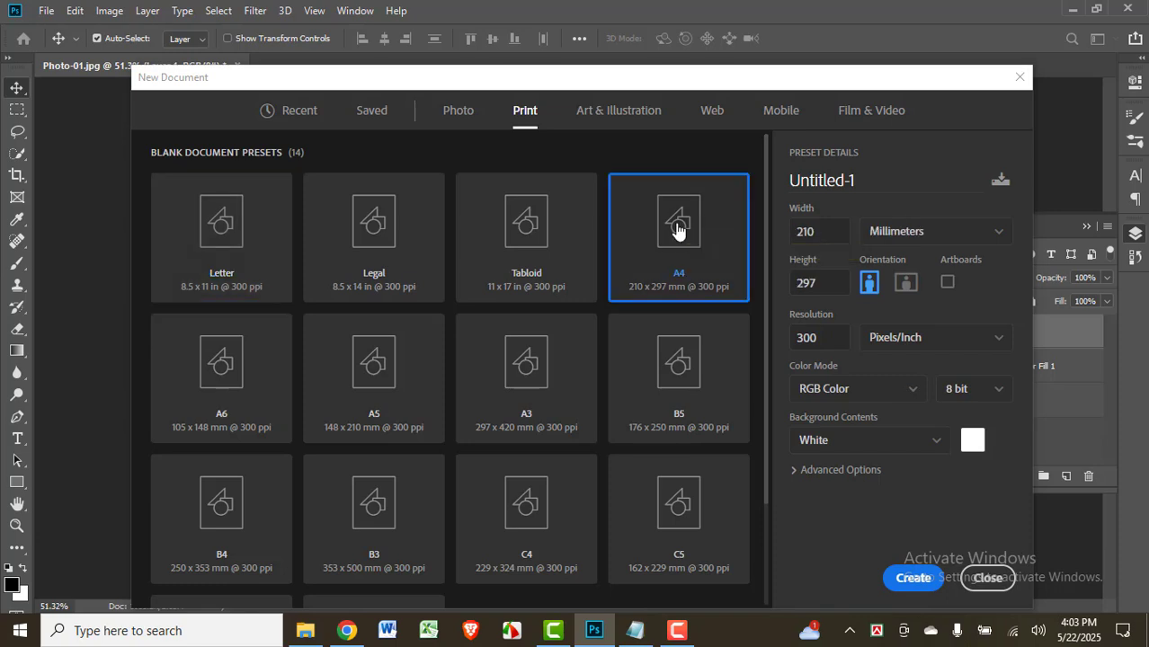
pyautogui.click(878, 391)
pyautogui.click(854, 508)
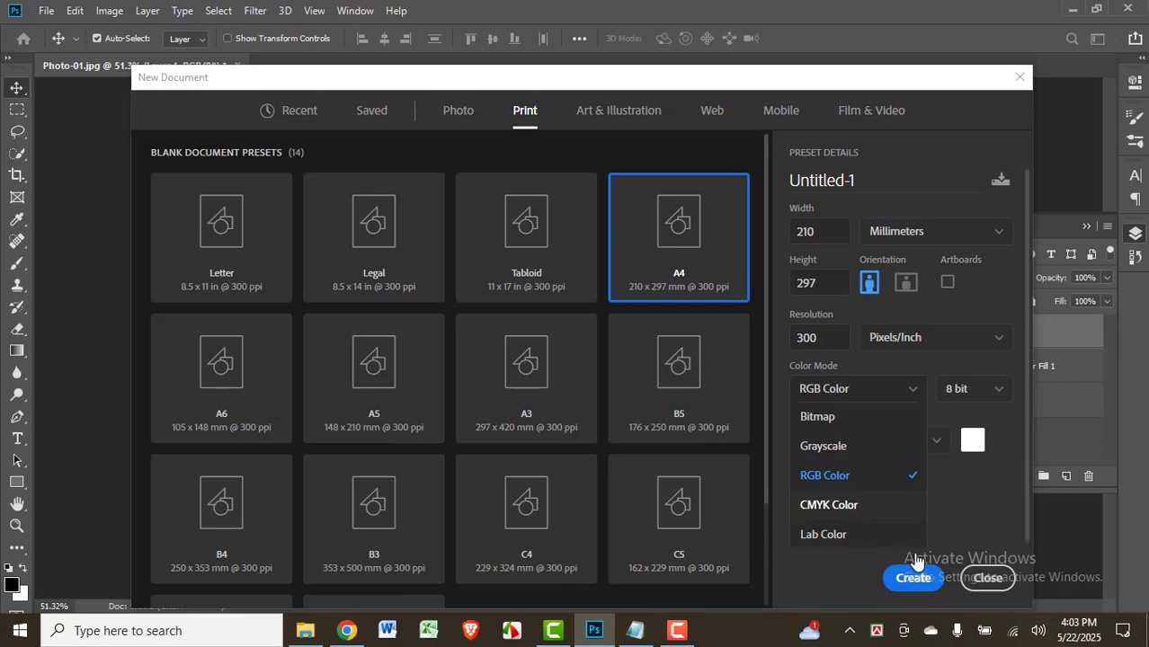
pyautogui.click(914, 580)
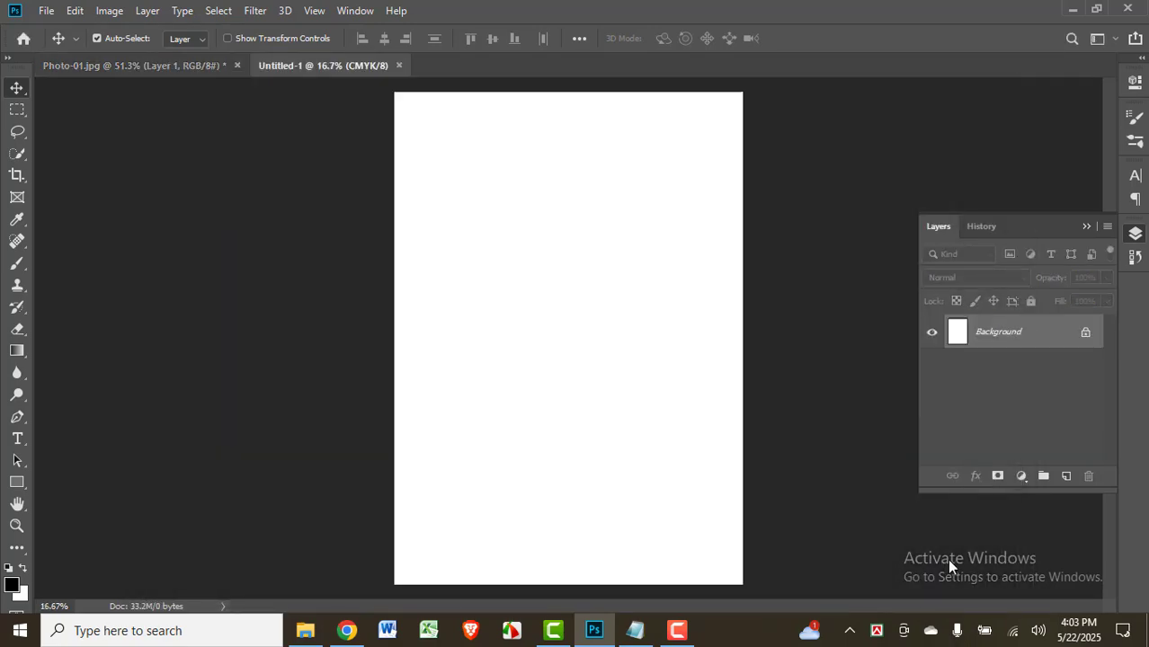
pyautogui.click(159, 66)
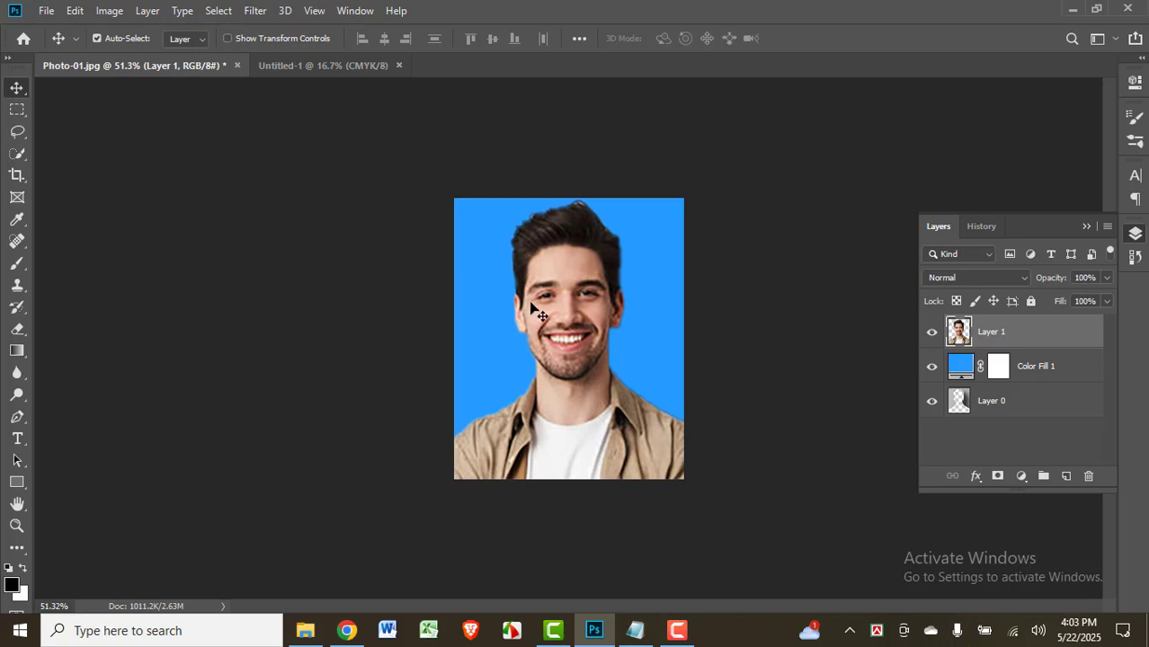
pyautogui.moveTo(547, 311); pyautogui.dragTo(640, 434)
pyautogui.moveTo(666, 382); pyautogui.dragTo(508, 248)
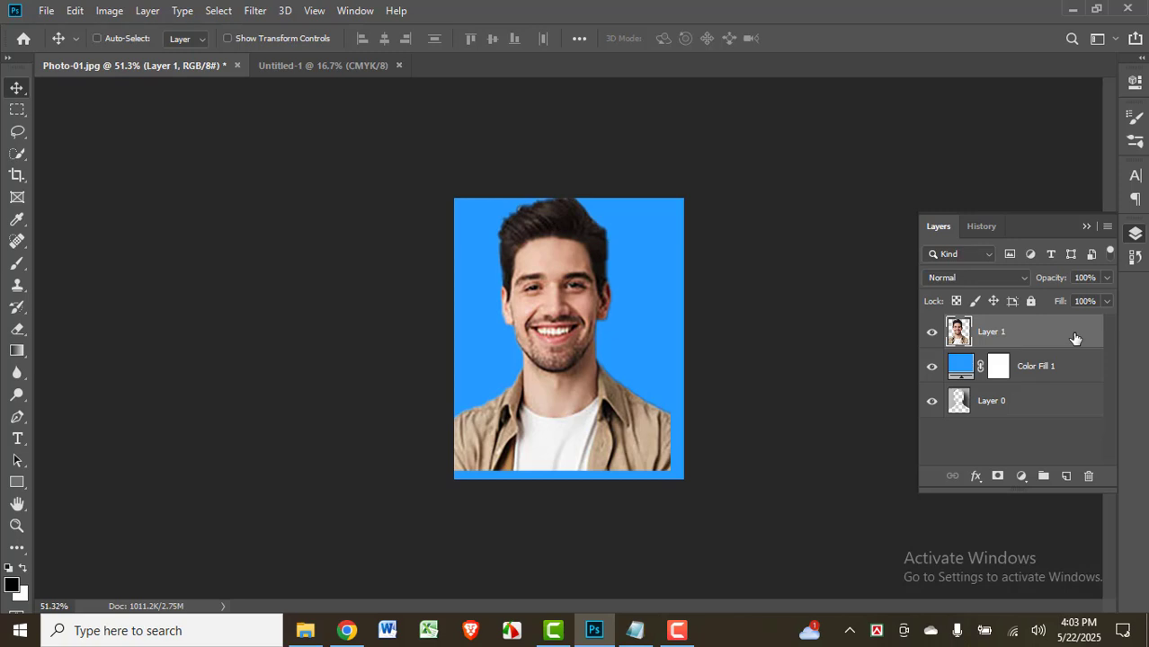
pyautogui.hotkey('ctrl', 'z')
# - Select Layer 1, Color Fill 1 and Layer 0 in the portrait document and merge them into one layer
pyautogui.keyDown('shift'); pyautogui.click(1025, 413); pyautogui.keyUp('shift')
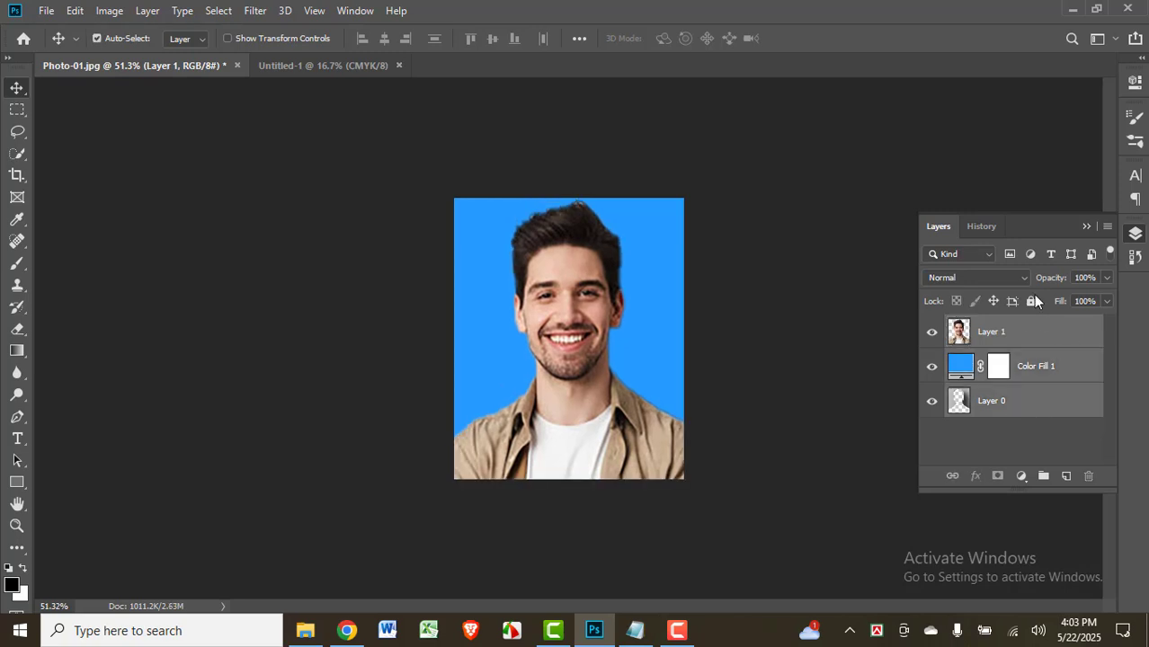
pyautogui.click(1053, 338)
pyautogui.click(1044, 402)
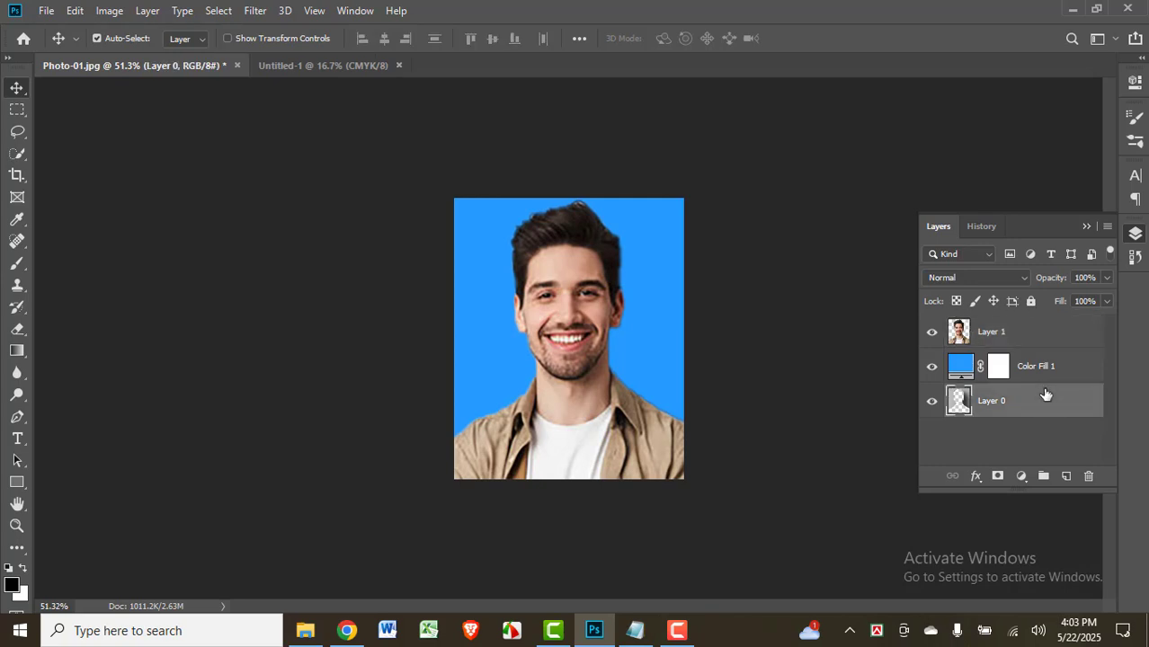
pyautogui.keyDown('shift'); pyautogui.click(1029, 335); pyautogui.keyUp('shift')
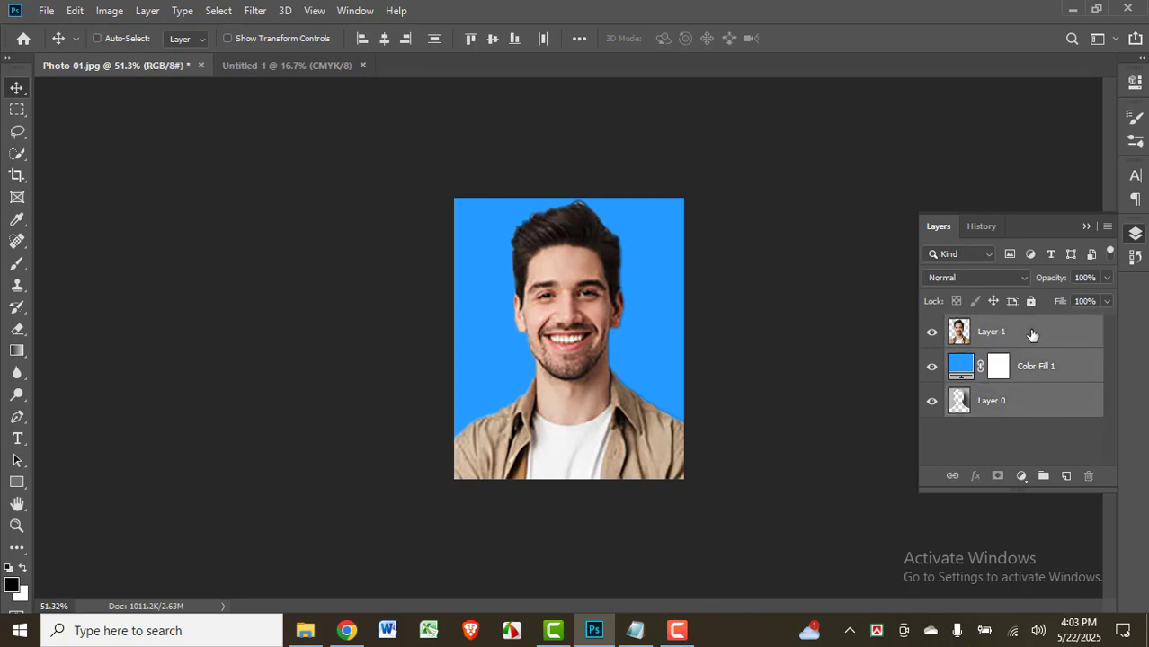
pyautogui.hotkey('ctrl', 'e')
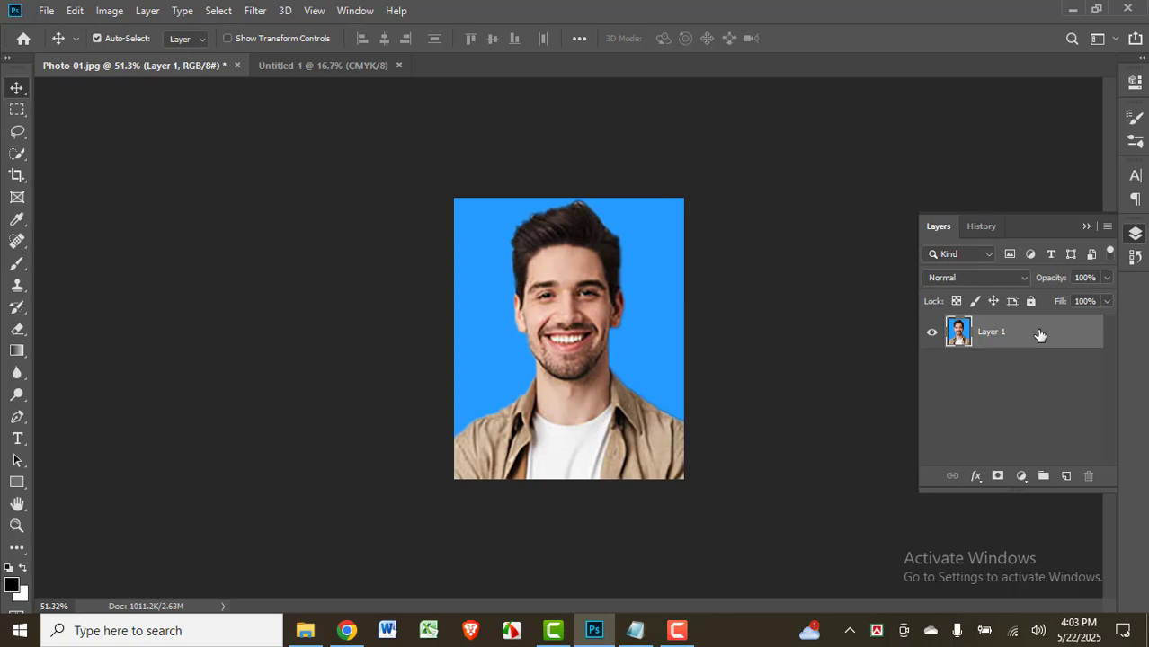
# - Bring the merged portrait into the blank A4 document and place it near the page's upper-left corner
pyautogui.moveTo(667, 380); pyautogui.dragTo(640, 334)
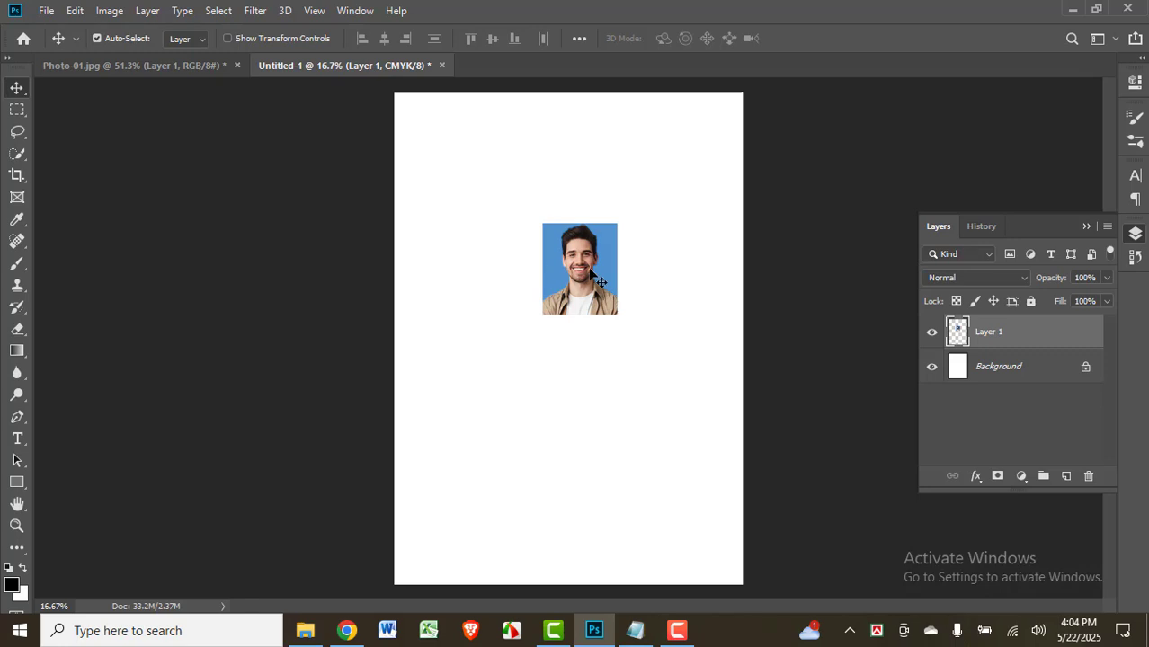
pyautogui.moveTo(591, 272); pyautogui.dragTo(450, 151)
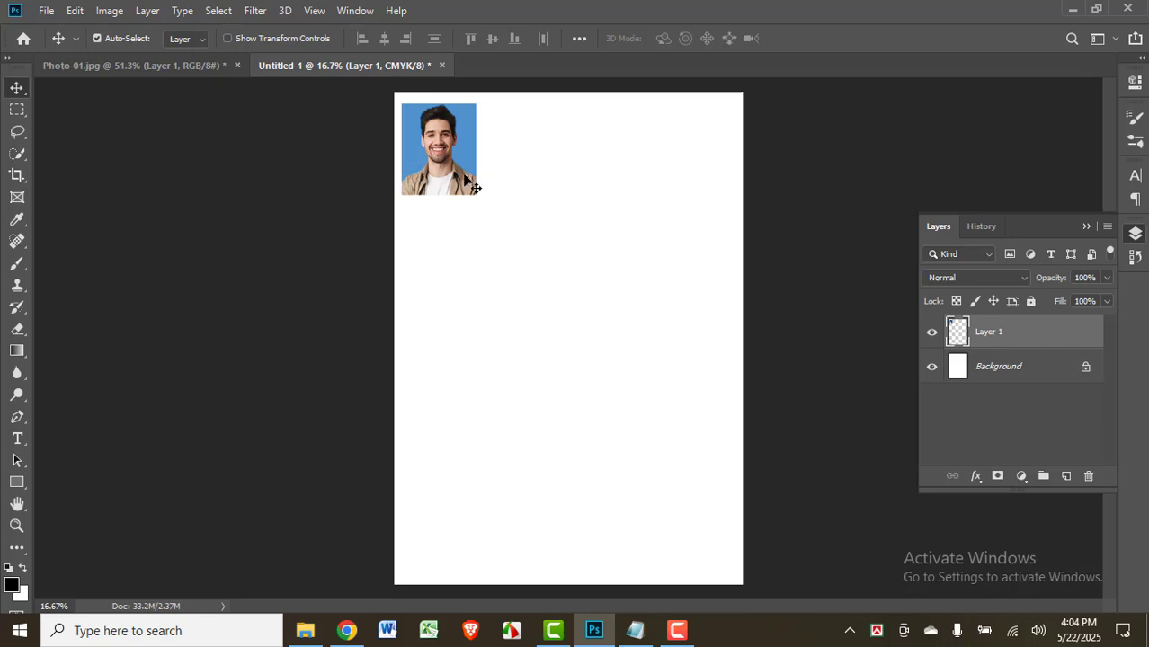
pyautogui.moveTo(449, 165); pyautogui.dragTo(454, 169)
# - Move the portrait closer to the page's upper-left corner, leaving a narrow margin along both edges
pyautogui.scroll(2, 462, 159)
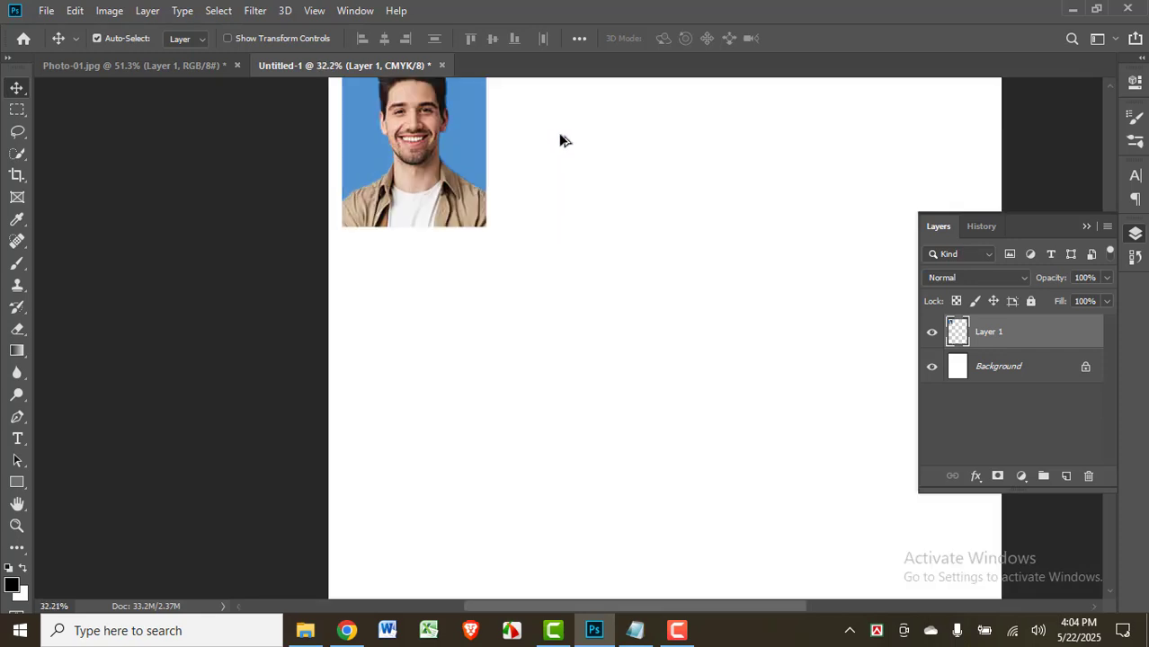
pyautogui.scroll(3, 562, 138)
pyautogui.scroll(-1, 564, 144)
pyautogui.moveTo(725, 166); pyautogui.dragTo(581, 243)
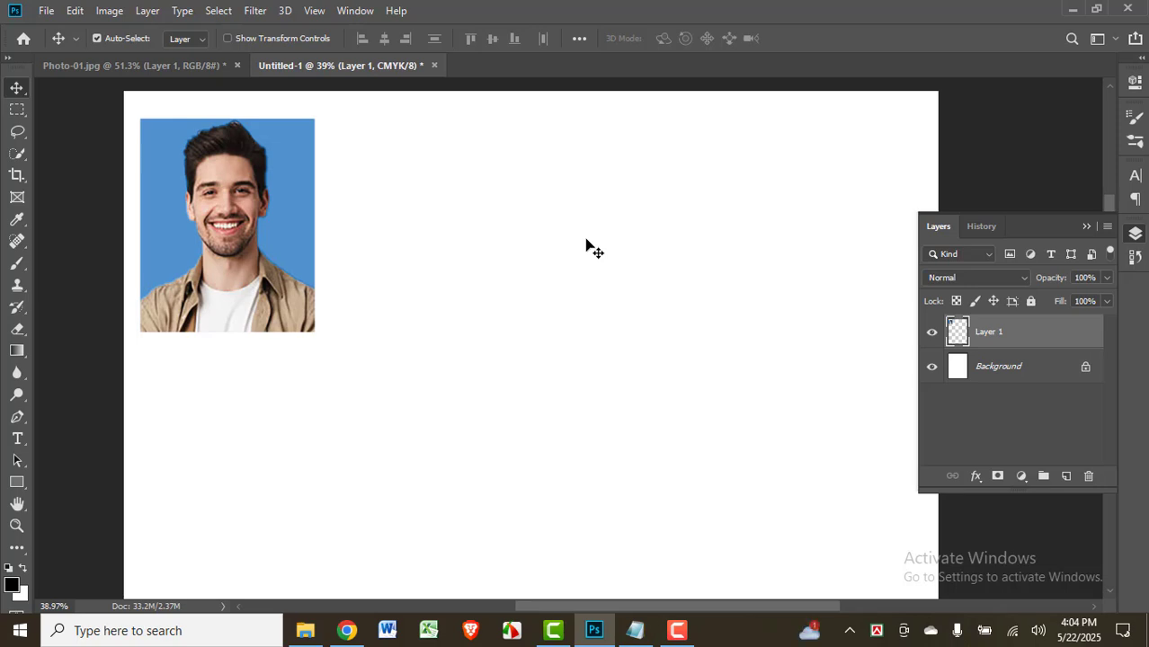
pyautogui.click(1133, 236)
pyautogui.scroll(2, 313, 249)
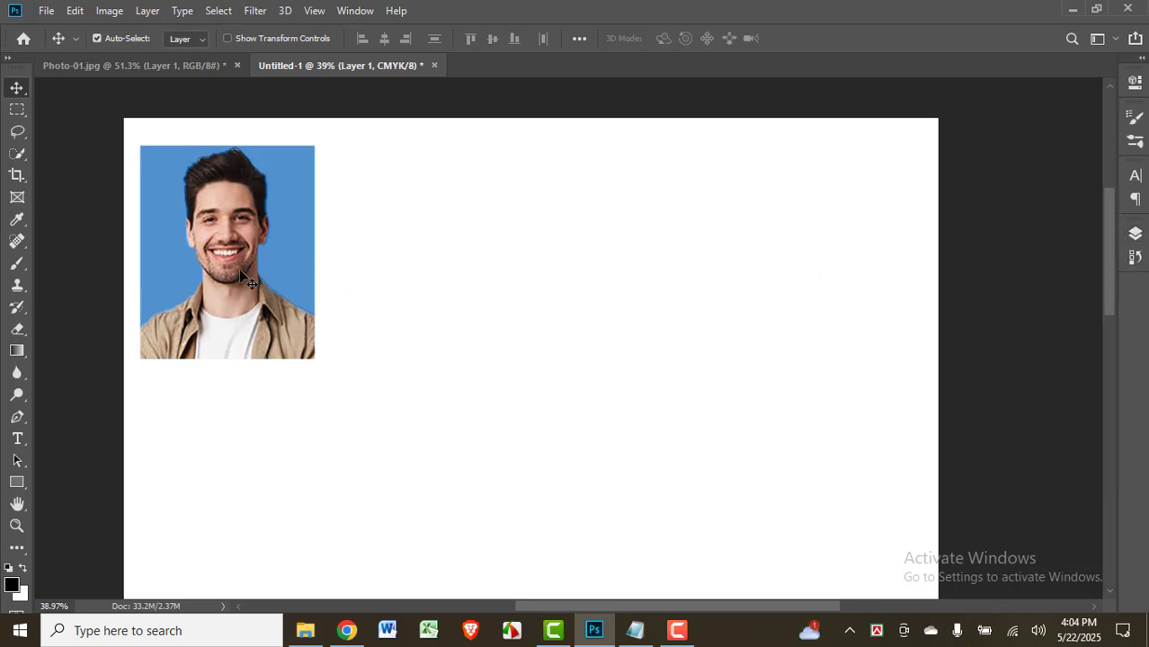
pyautogui.moveTo(239, 269)
pyautogui.mouseDown()
pyautogui.moveTo(199, 341)
pyautogui.moveTo(241, 269)
pyautogui.moveTo(230, 261)
pyautogui.moveTo(245, 254)
pyautogui.moveTo(228, 251)
pyautogui.mouseUp()
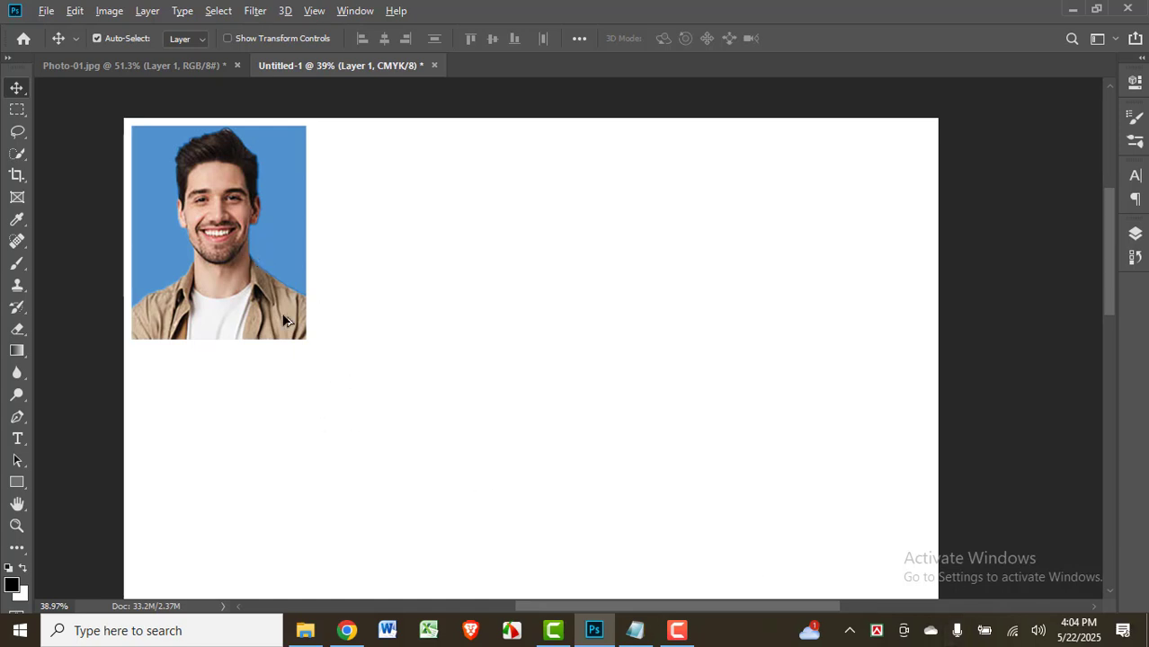
# - Duplicate the portrait three times to form a row of four across the page, nudging the last copy to the right
pyautogui.moveTo(267, 264); pyautogui.dragTo(750, 279)
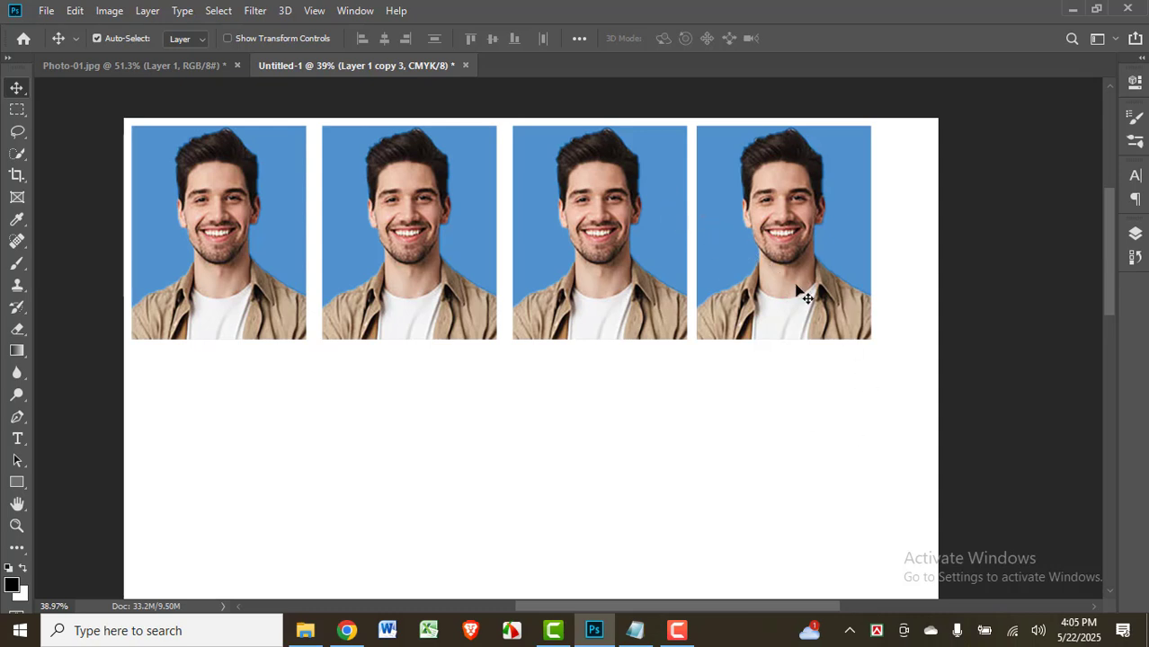
pyautogui.press('Right')
pyautogui.press('Right')
pyautogui.press('Right')
pyautogui.press('Right')
pyautogui.press('Right')
pyautogui.press('Right')
pyautogui.press('Right')
pyautogui.press('Right')
pyautogui.press('Right')
pyautogui.press('Right')
pyautogui.press('Right')
pyautogui.press('Right')
pyautogui.press('Right')
pyautogui.press('Right')
pyautogui.press('Right')
pyautogui.press('Right')
pyautogui.press('Right')
pyautogui.press('Right')
pyautogui.press('Right')
pyautogui.press('Right')
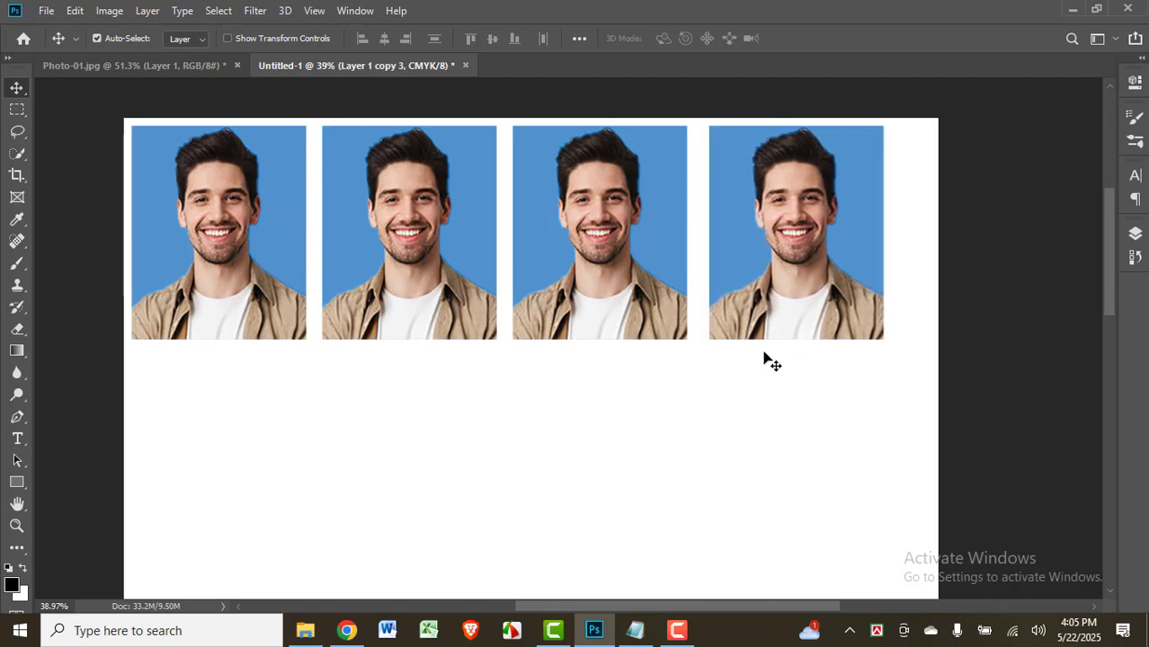
# - Select all four portrait layers and distribute them horizontally so the gaps between the photos are equal
pyautogui.click(1135, 233)
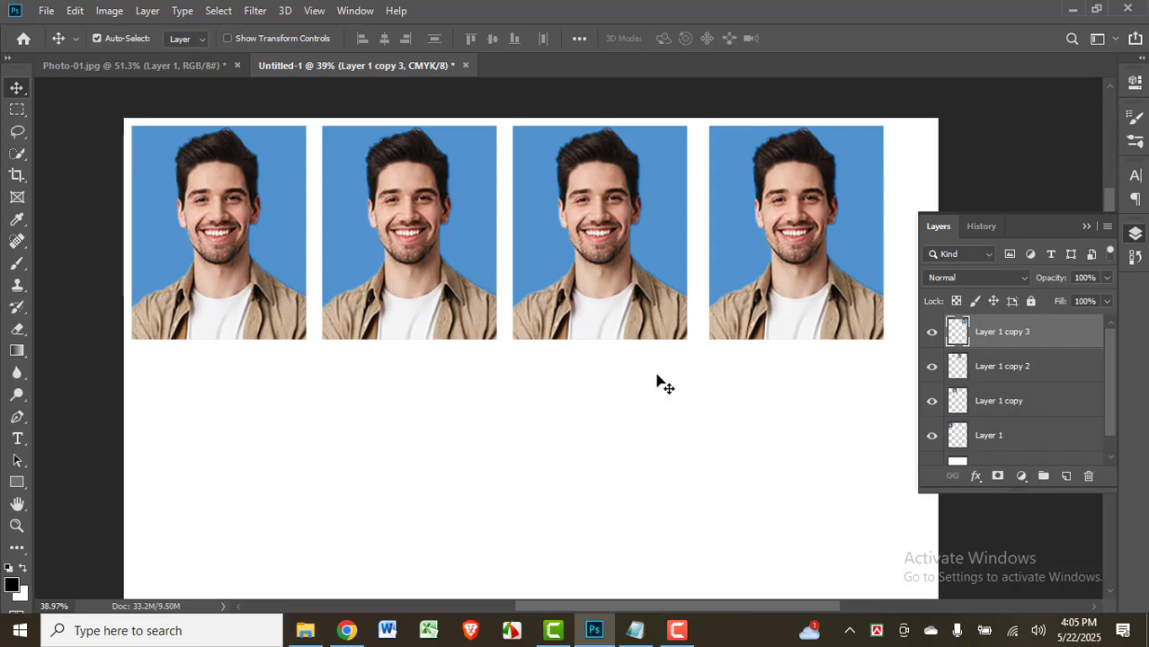
pyautogui.click(1026, 358)
pyautogui.click(1026, 334)
pyautogui.scroll(-1, 1027, 336)
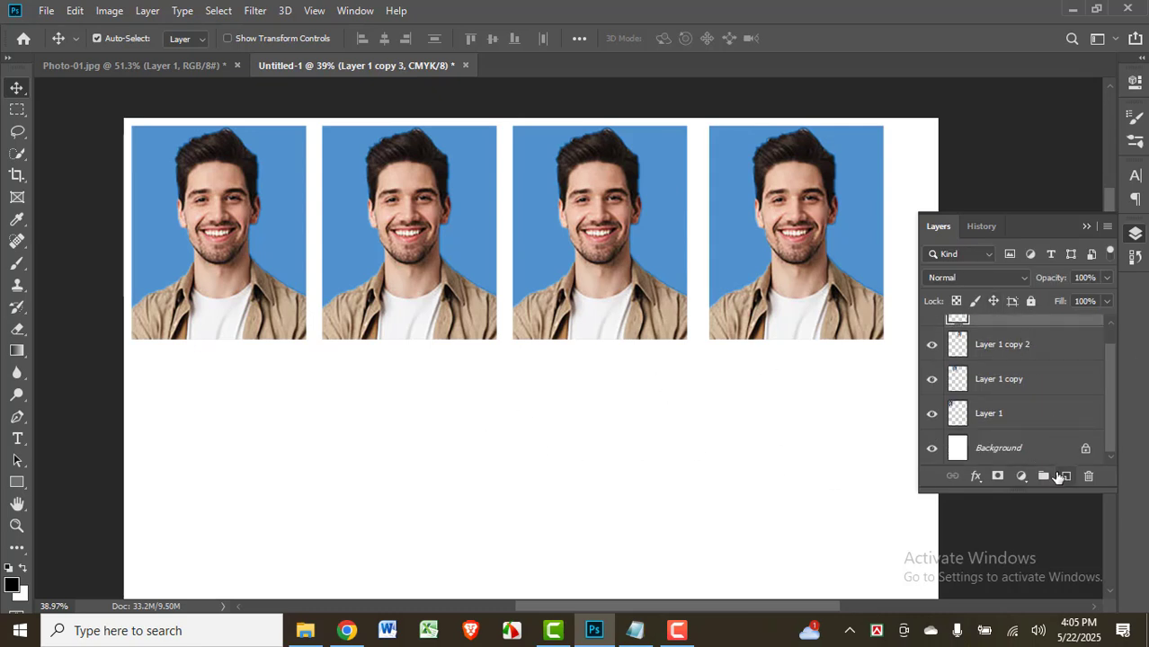
pyautogui.keyDown('shift'); pyautogui.click(994, 420); pyautogui.keyUp('shift')
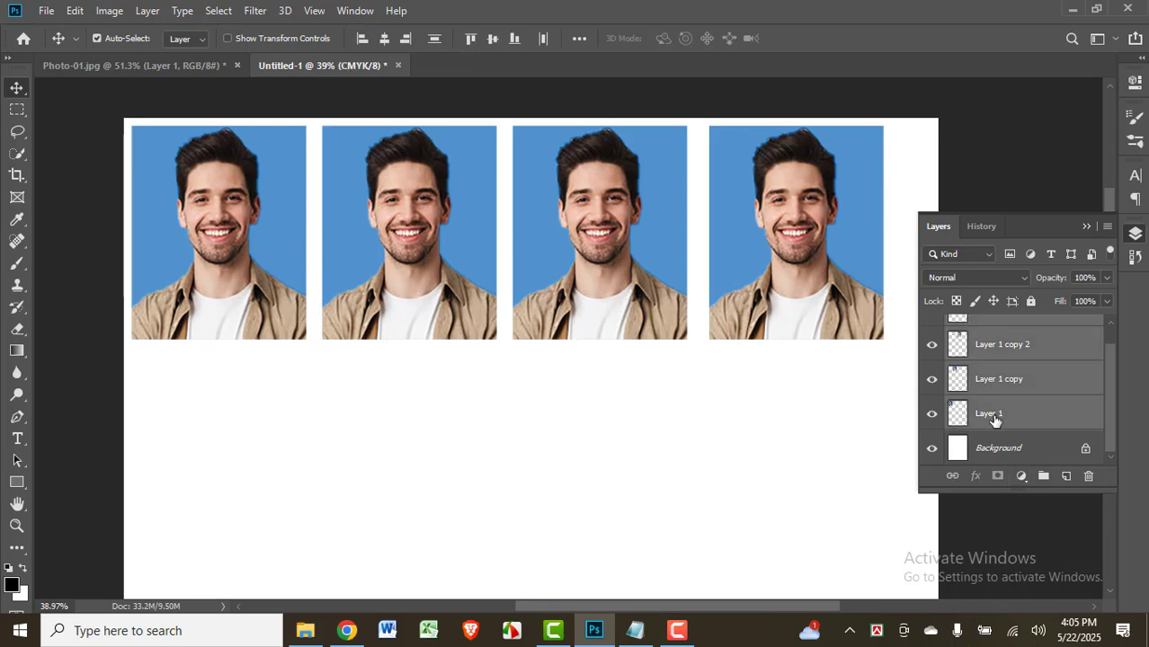
pyautogui.scroll(1, 1023, 367)
pyautogui.scroll(-1, 1024, 377)
pyautogui.scroll(1, 1025, 387)
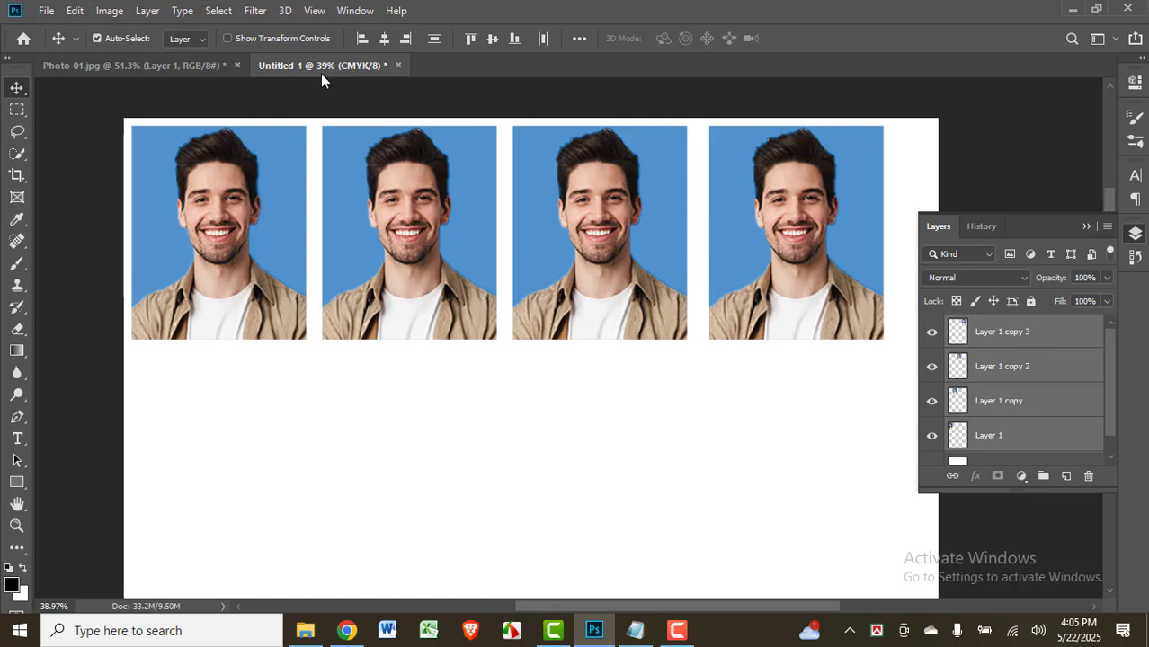
pyautogui.click(542, 40)
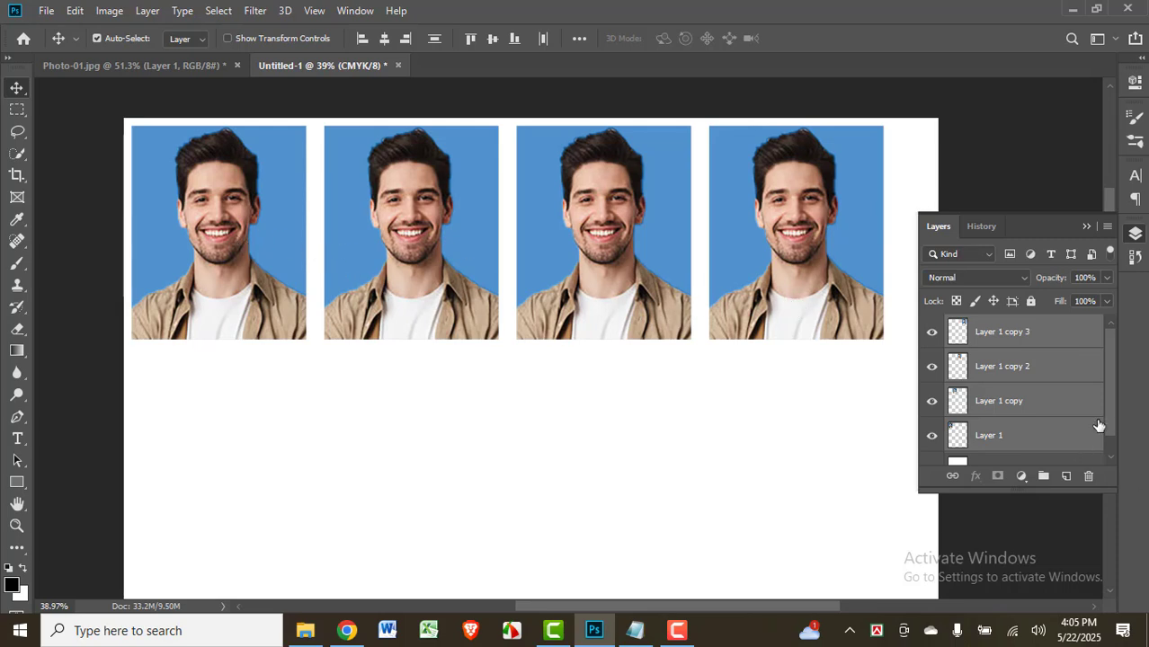
# - Group the four portrait layers and center the group horizontally on the page, clearing the selection
pyautogui.scroll(-1, 1043, 386)
pyautogui.scroll(1, 1042, 381)
pyautogui.hotkey('ctrl', 'g')
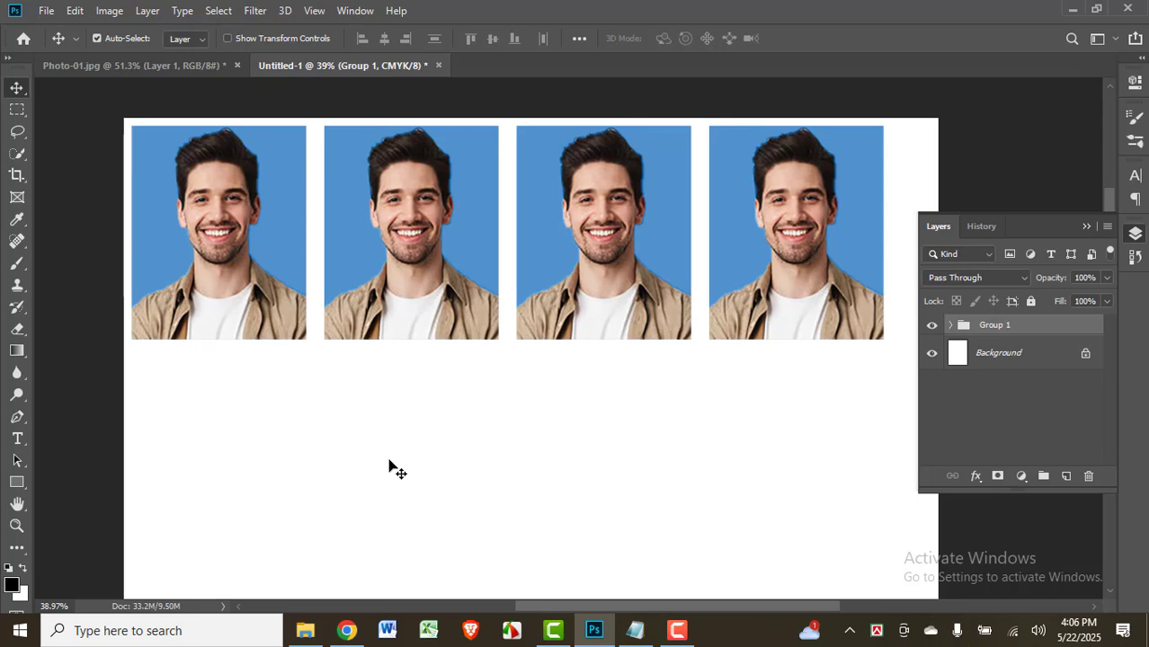
pyautogui.hotkey('ctrl', 'a')
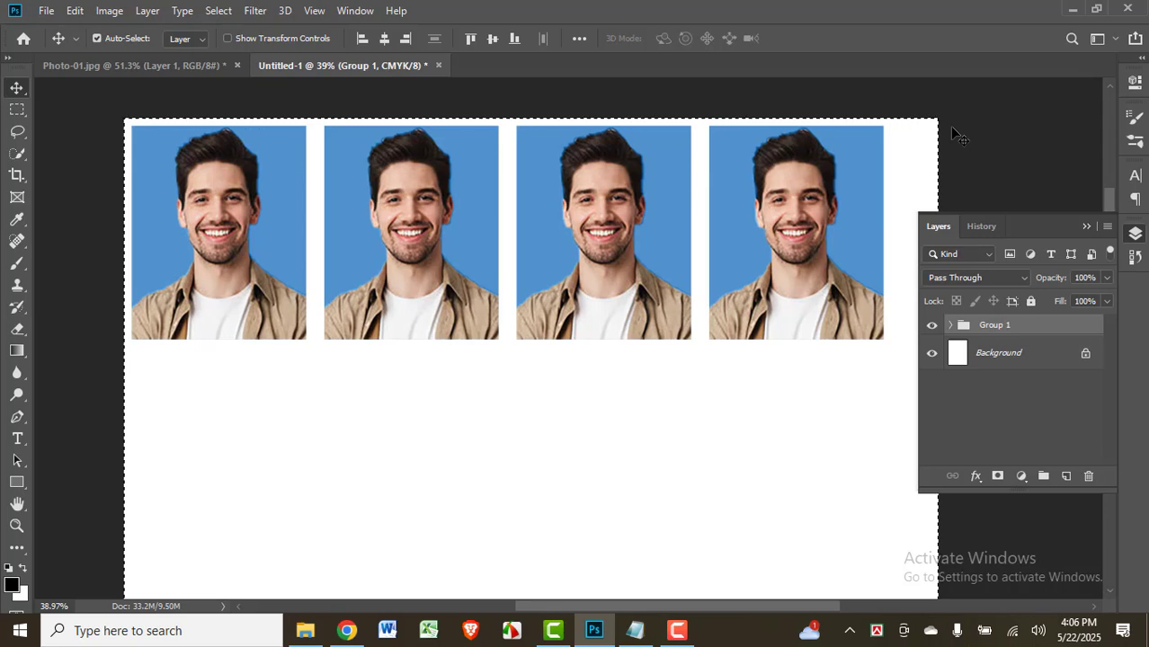
pyautogui.click(384, 40)
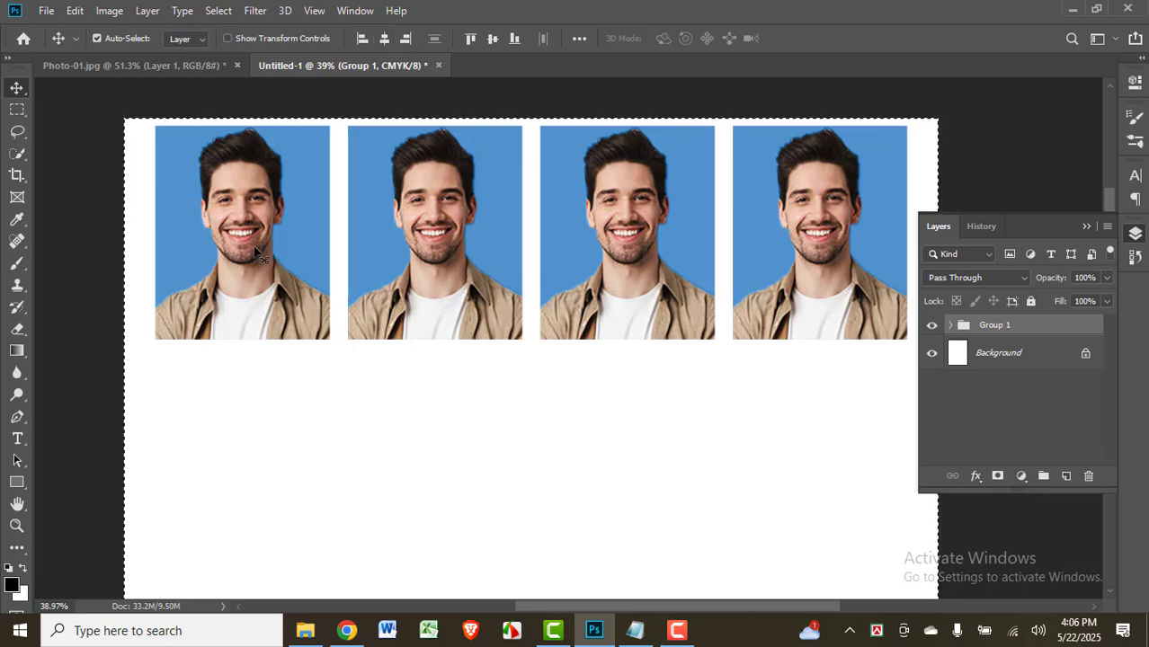
pyautogui.press('ctrl')
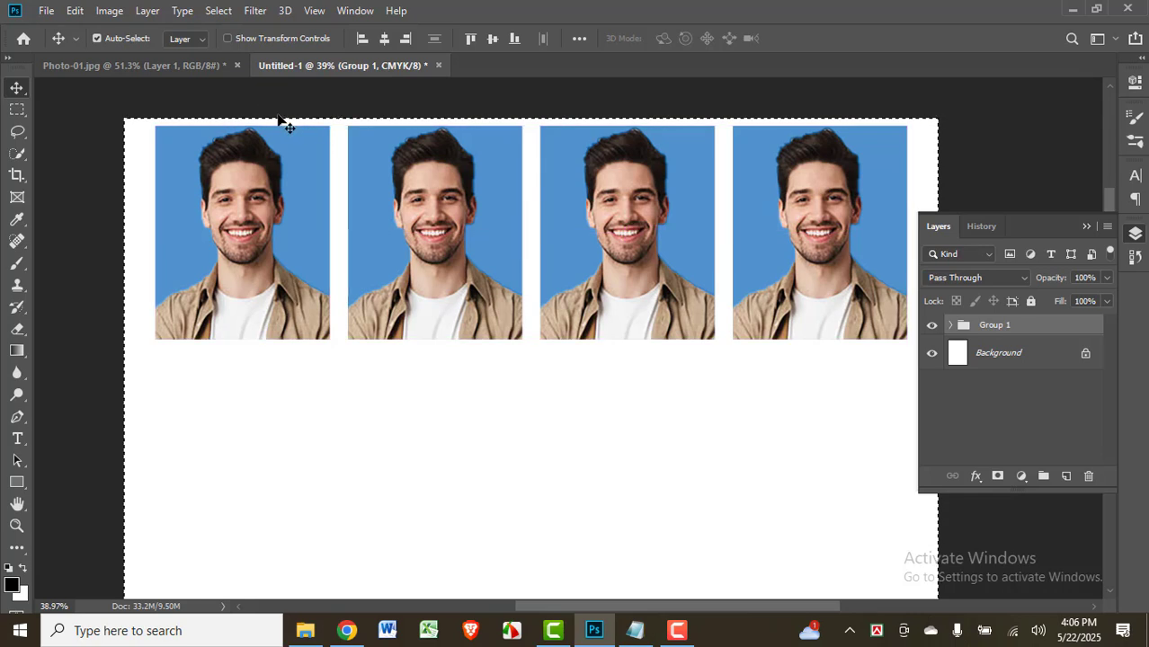
pyautogui.hotkey('ctrl', 'd')
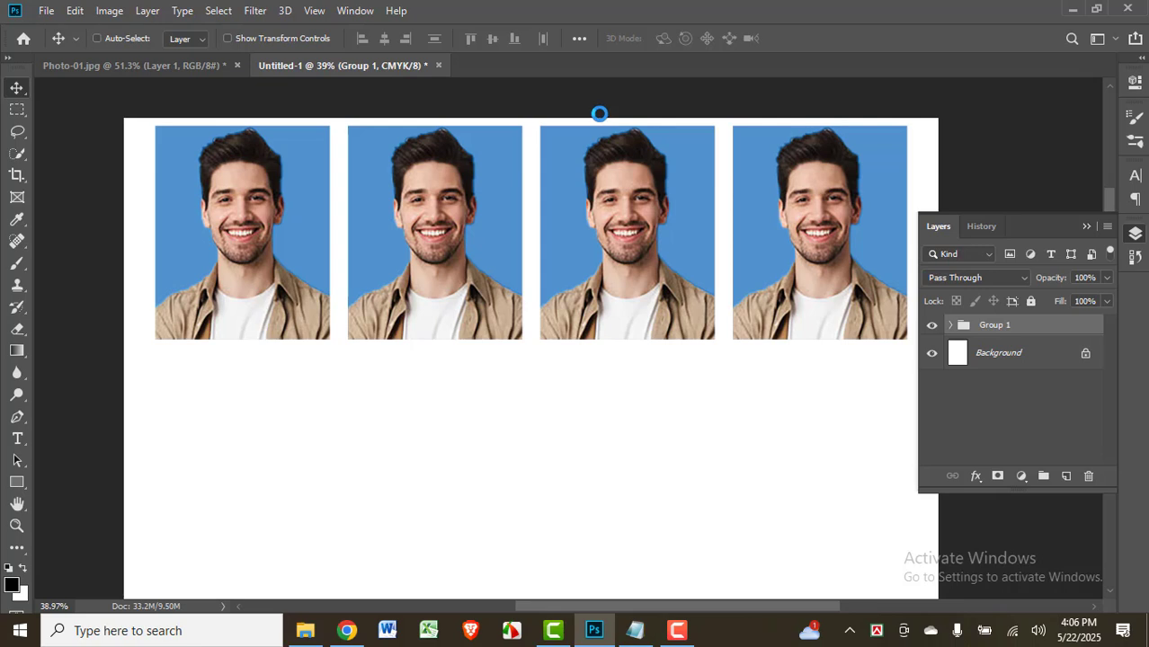
# - Set the EPSON L130 printer to A4 210 x 297 mm and Epson Premium Glossy paper, and close the print settings without printing
pyautogui.hotkey('ctrl', 'p')
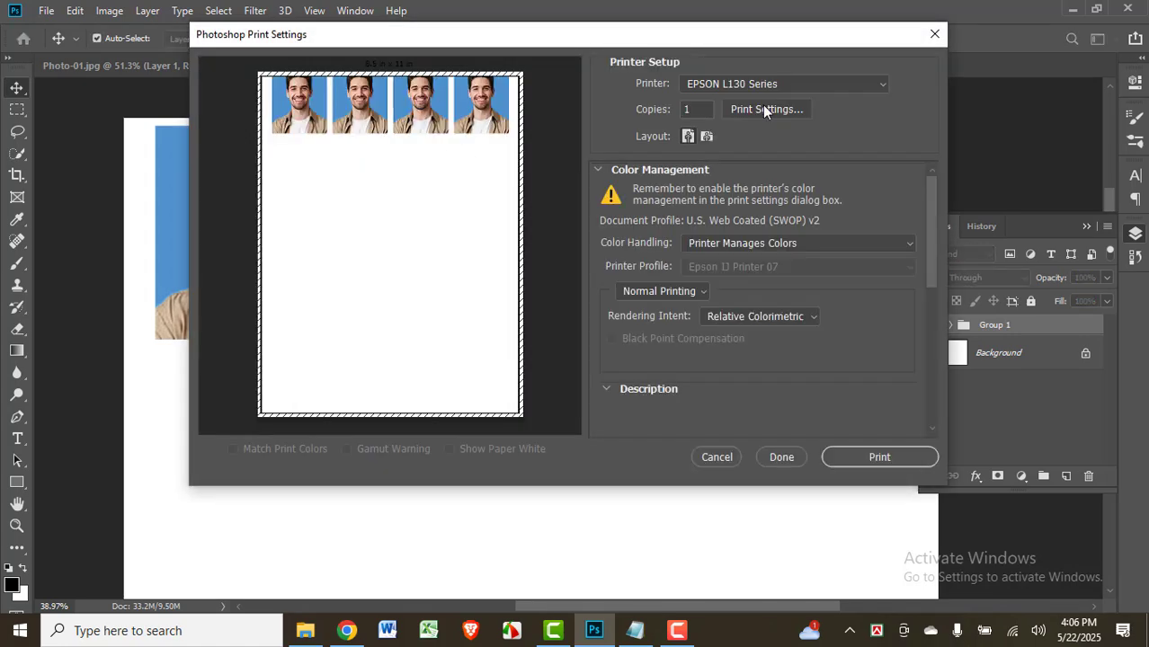
pyautogui.click(766, 109)
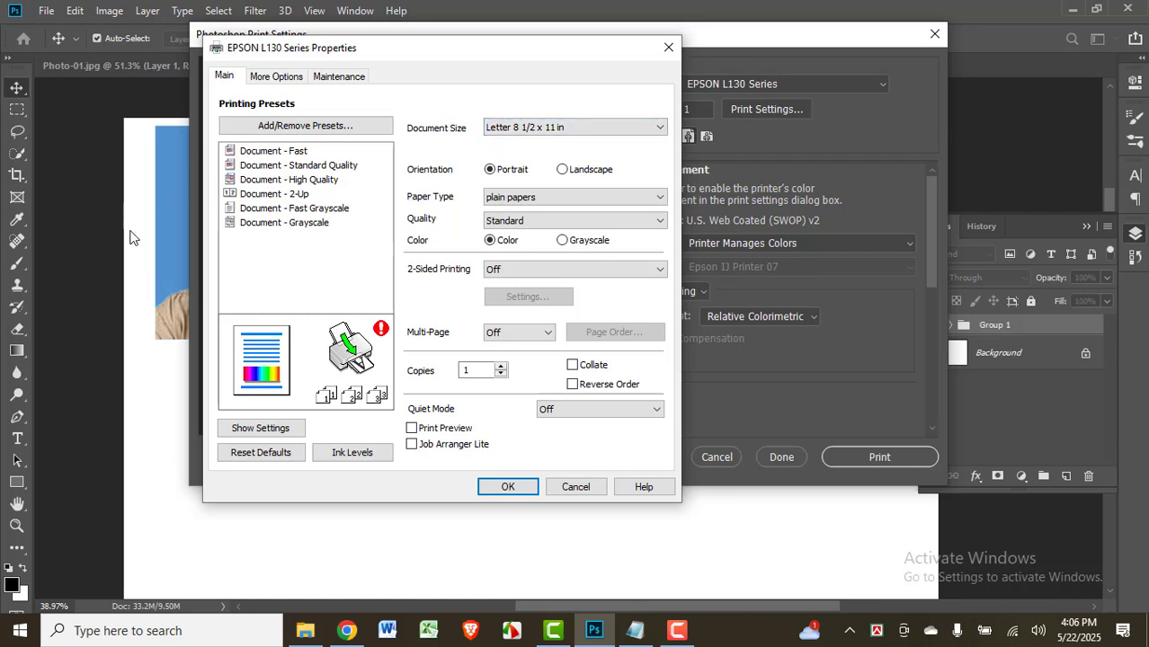
pyautogui.click(570, 129)
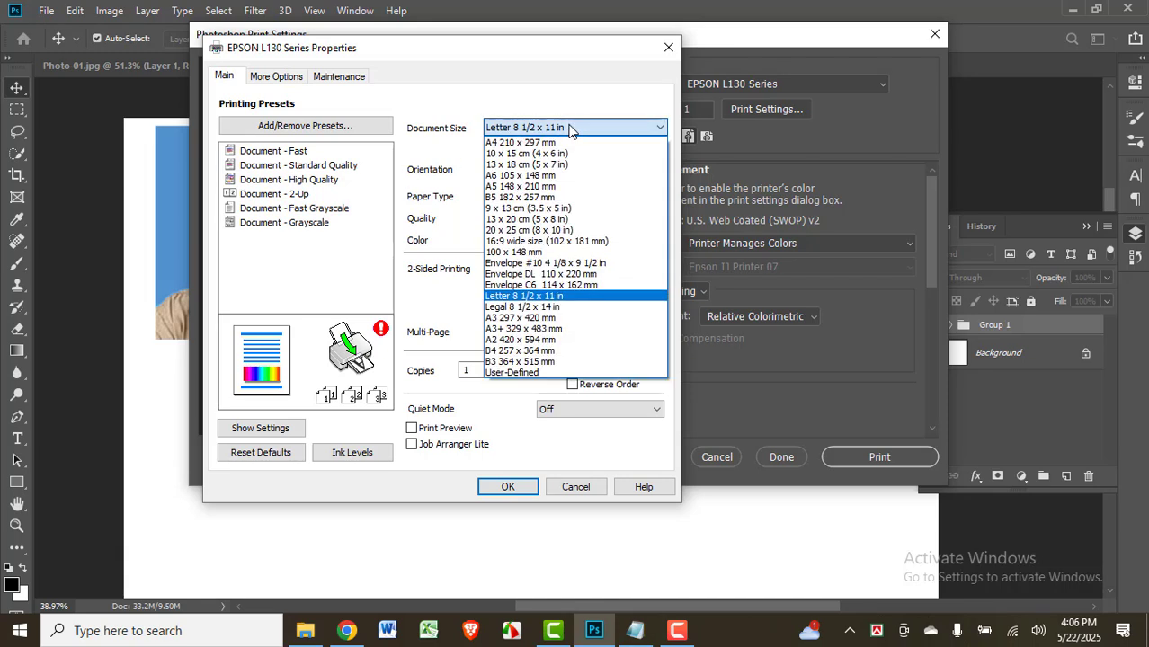
pyautogui.click(521, 142)
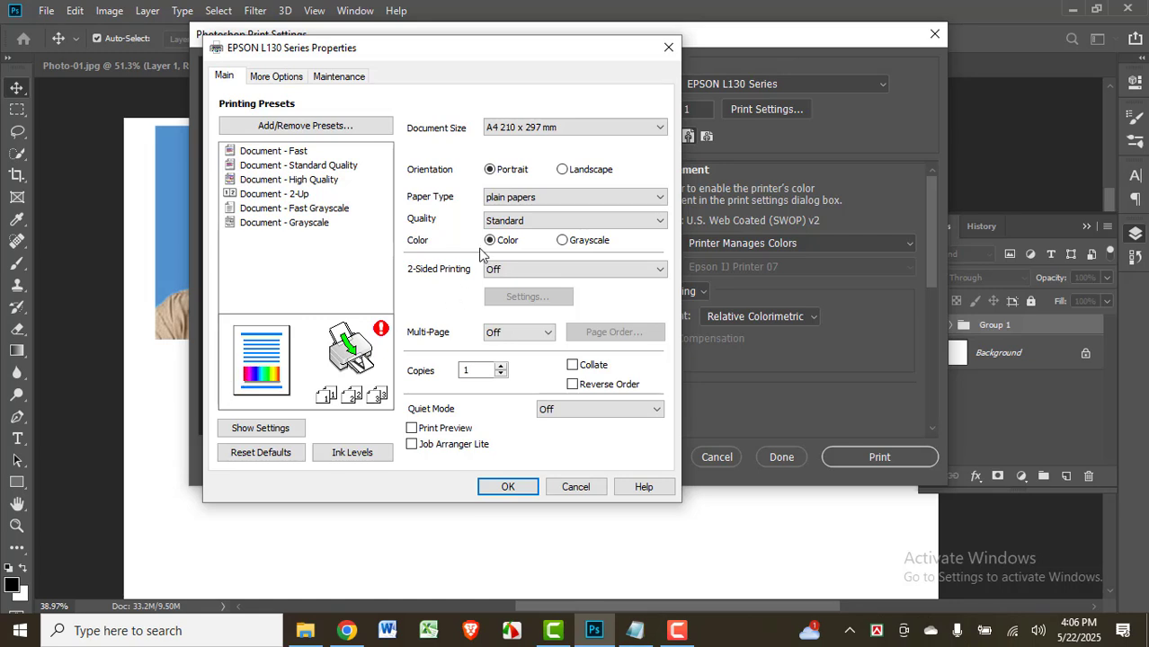
pyautogui.click(611, 200)
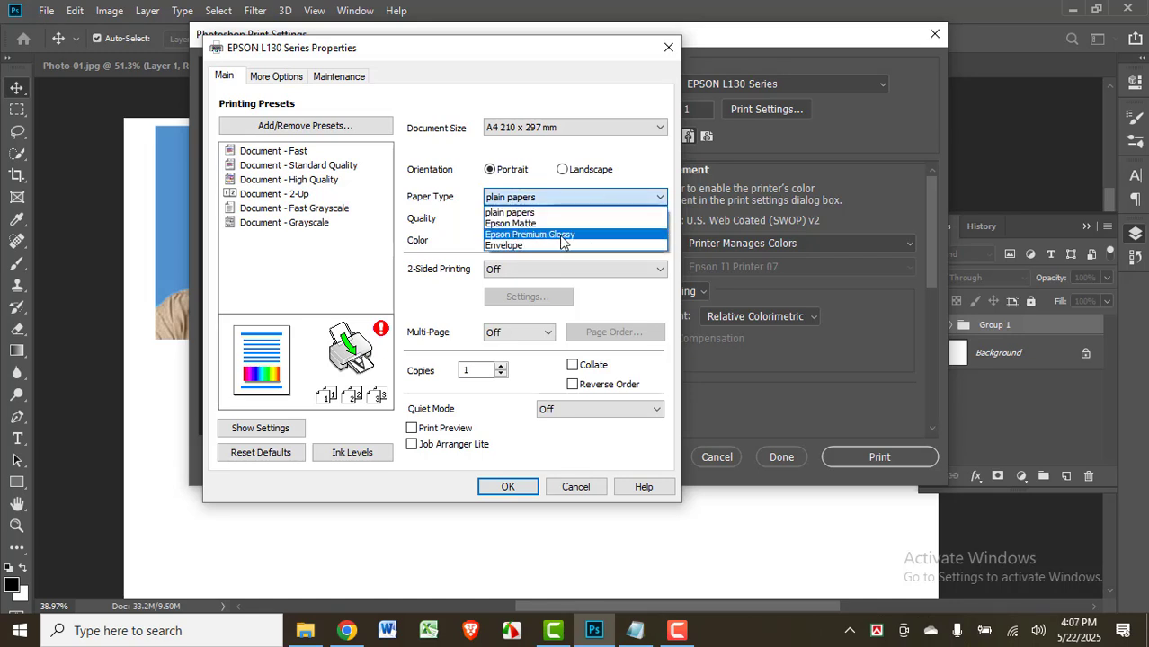
pyautogui.click(561, 236)
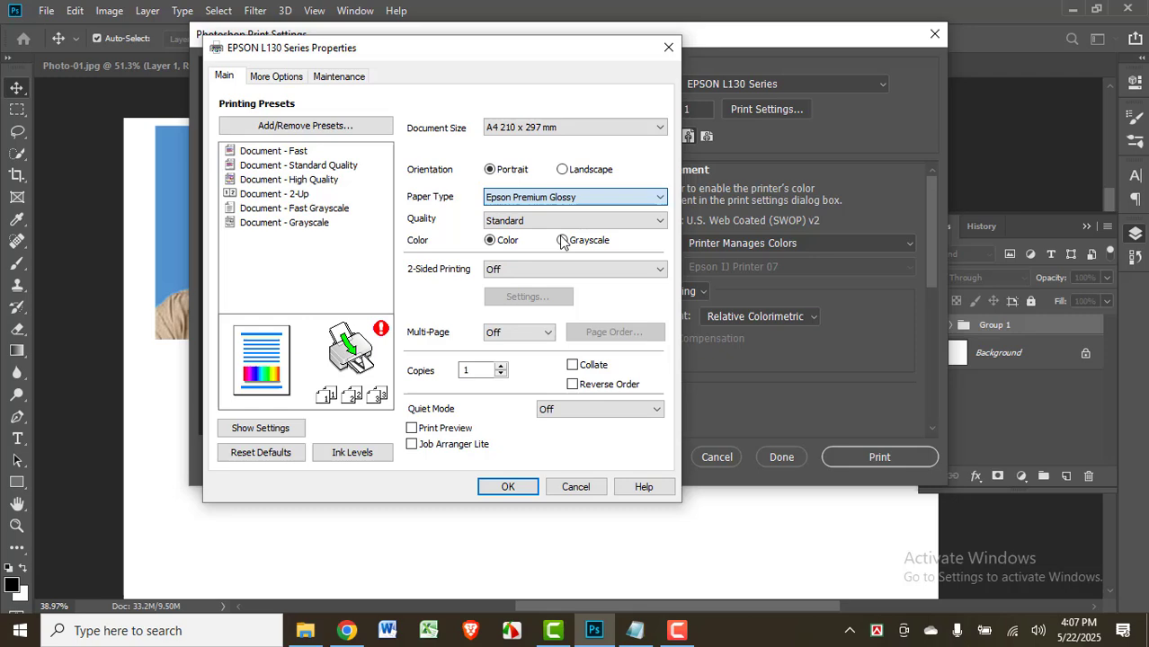
pyautogui.click(507, 488)
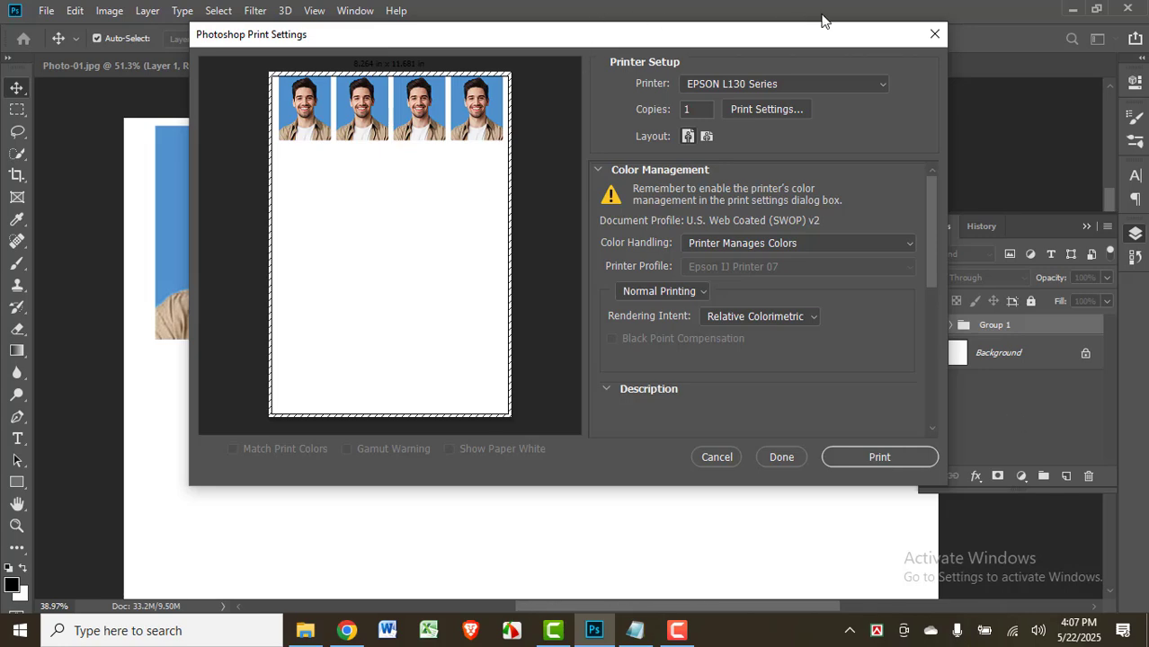
pyautogui.click(931, 36)
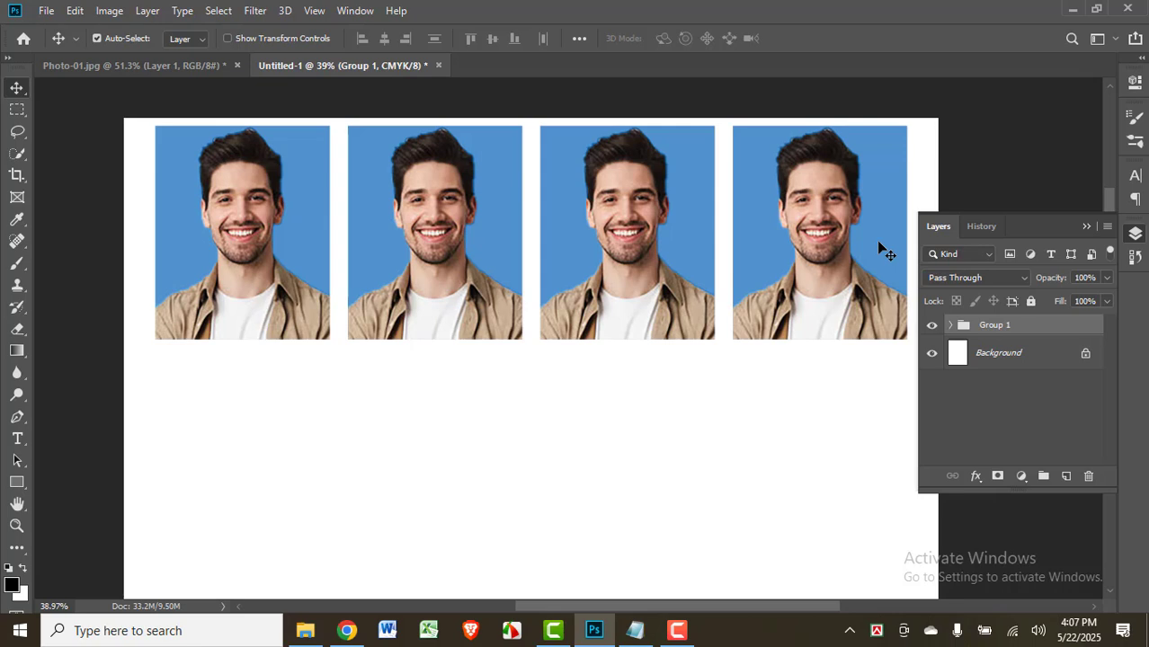
pyautogui.click(677, 630)
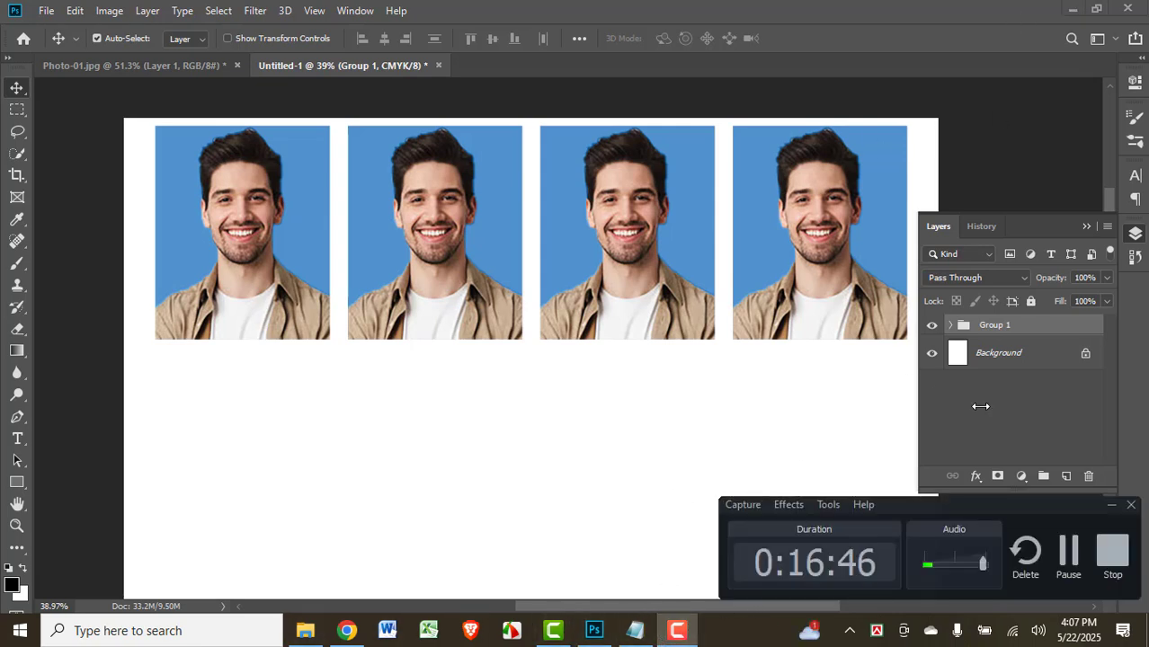